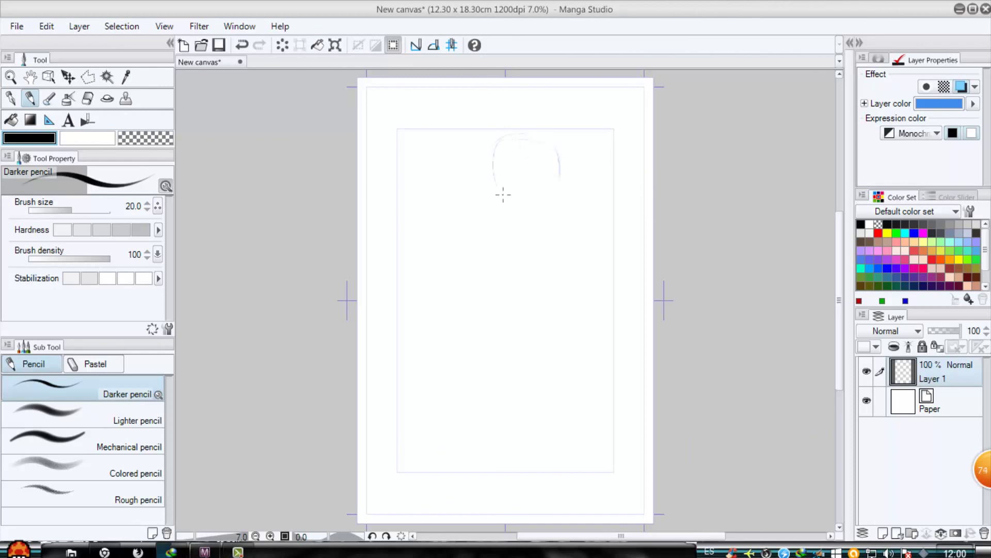
Rough in the taller figure's head, jaw, neck and shoulder lines in the upper part of the page
mouse_move(493, 162)
left_mouse_down()
mouse_move(515, 137)
mouse_move(554, 168)
mouse_move(489, 148)
mouse_move(506, 206)
left_mouse_up()
mouse_move(492, 142)
left_mouse_down()
mouse_move(534, 142)
mouse_move(538, 204)
mouse_move(499, 203)
mouse_move(496, 185)
mouse_move(514, 222)
mouse_move(494, 192)
mouse_move(532, 230)
left_mouse_up()
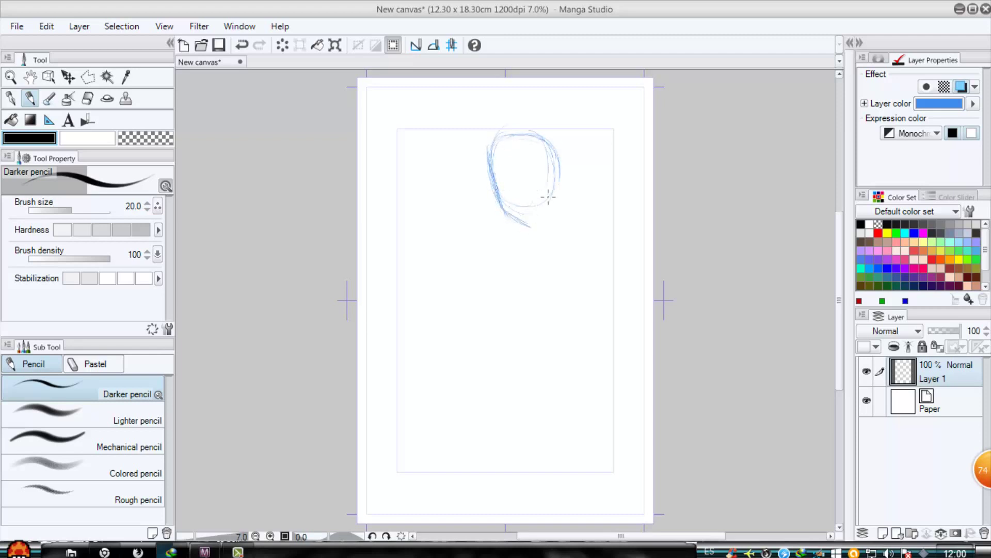
mouse_move(555, 164)
left_mouse_down()
mouse_move(522, 235)
mouse_move(553, 224)
mouse_move(560, 235)
mouse_move(525, 241)
mouse_move(629, 242)
left_mouse_up()
left_click_drag(520, 243, 485, 264)
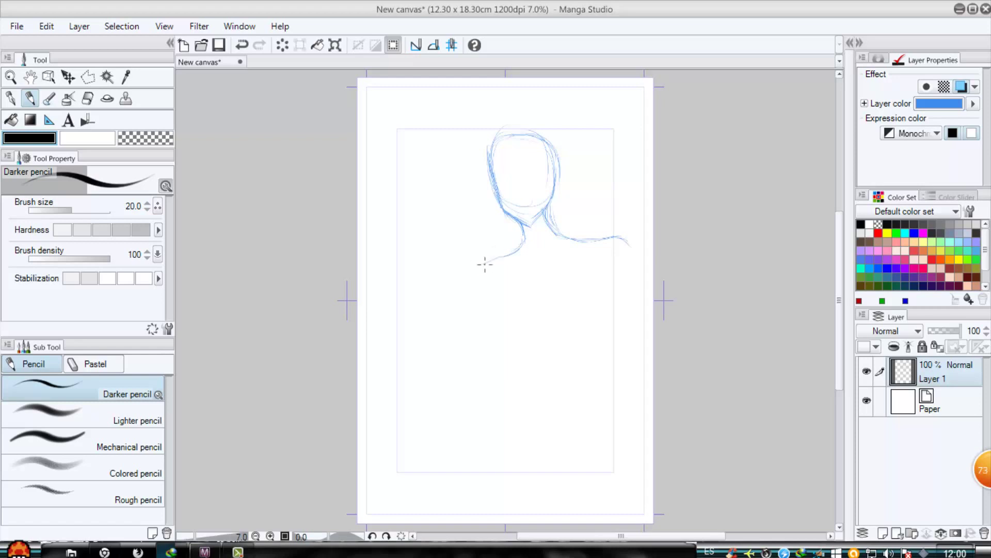
Rough in the shorter front figure's head, neck and shoulders, with a hand resting on the shoulder
mouse_move(460, 231)
left_mouse_down()
mouse_move(426, 267)
mouse_move(422, 260)
mouse_move(483, 259)
mouse_move(467, 238)
mouse_move(430, 248)
mouse_move(424, 272)
mouse_move(437, 238)
mouse_move(475, 292)
mouse_move(424, 290)
mouse_move(471, 304)
mouse_move(424, 280)
mouse_move(445, 317)
mouse_move(472, 320)
mouse_move(484, 283)
mouse_move(479, 323)
mouse_move(424, 326)
mouse_move(445, 321)
mouse_move(432, 306)
mouse_move(415, 348)
mouse_move(419, 363)
mouse_move(448, 358)
mouse_move(464, 387)
mouse_move(443, 397)
mouse_move(416, 364)
mouse_move(440, 360)
mouse_move(410, 335)
mouse_move(404, 355)
mouse_move(403, 340)
mouse_move(426, 330)
mouse_move(429, 309)
mouse_move(417, 332)
left_mouse_up()
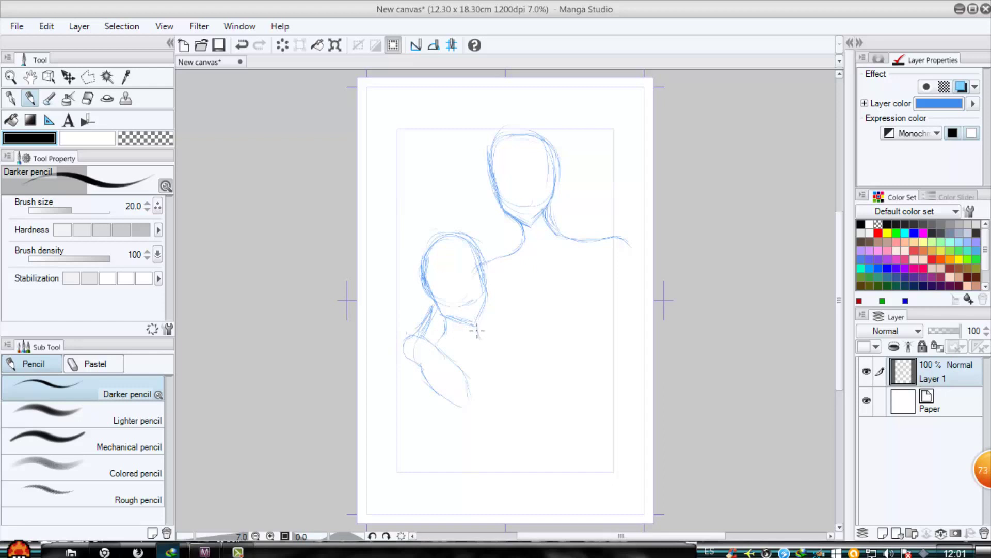
left_click_drag(478, 335, 495, 344)
mouse_move(450, 320)
left_mouse_down()
mouse_move(472, 323)
mouse_move(476, 335)
mouse_move(511, 350)
left_mouse_up()
mouse_move(415, 357)
left_mouse_down()
mouse_move(389, 376)
mouse_move(407, 361)
mouse_move(385, 396)
left_mouse_up()
Rough in the taller figure's thumbs-up hand, bent arm and the outer side of the torso
mouse_move(579, 299)
left_mouse_down()
mouse_move(592, 332)
mouse_move(576, 266)
mouse_move(572, 285)
mouse_move(617, 303)
mouse_move(607, 330)
mouse_move(654, 377)
left_mouse_up()
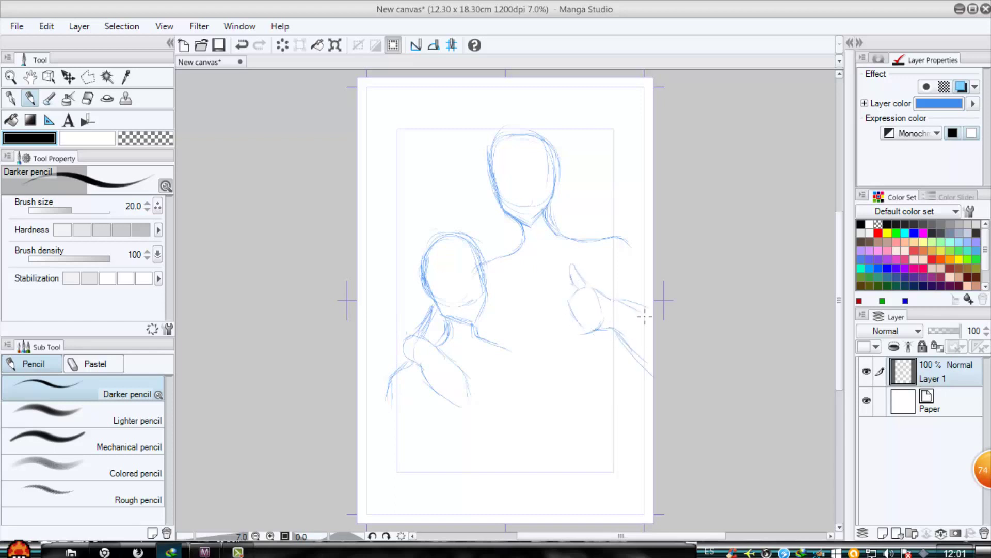
left_click_drag(624, 248, 652, 283)
left_click_drag(607, 263, 610, 294)
left_click_drag(606, 336, 593, 384)
left_click_drag(599, 379, 597, 412)
Rough in the front figure's upper arm, chest and waist lines
mouse_move(491, 339)
left_mouse_down()
mouse_move(535, 367)
mouse_move(520, 427)
left_mouse_up()
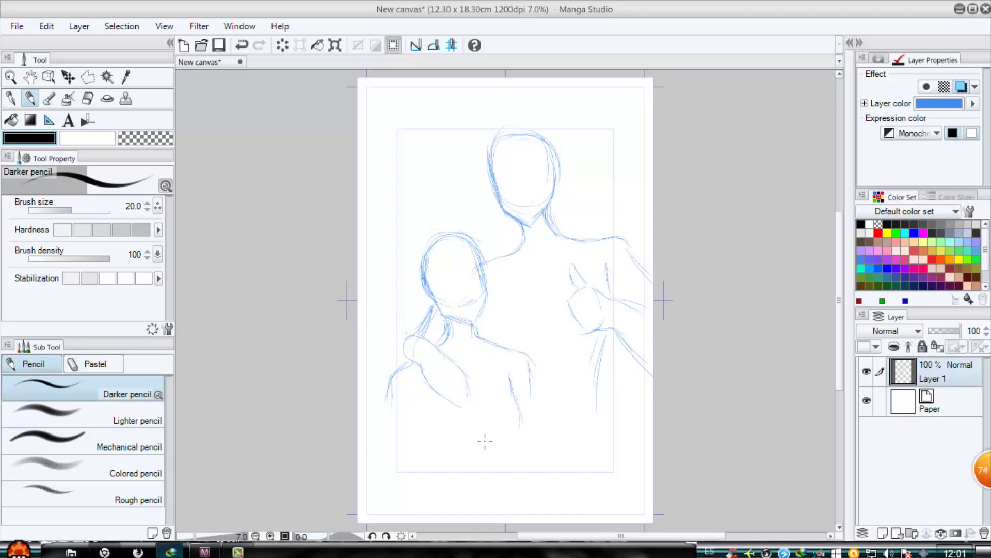
mouse_move(411, 395)
left_mouse_down()
mouse_move(425, 457)
mouse_move(445, 460)
left_mouse_up()
mouse_move(518, 404)
left_mouse_down()
mouse_move(522, 436)
mouse_move(497, 450)
mouse_move(506, 469)
left_mouse_up()
mouse_move(432, 459)
left_mouse_down()
mouse_move(445, 499)
mouse_move(438, 508)
left_mouse_up()
mouse_move(508, 443)
left_mouse_down()
mouse_move(516, 483)
mouse_move(475, 440)
mouse_move(507, 452)
mouse_move(454, 461)
left_mouse_up()
Extend the taller figure's side and the front figure's outer arm, and firm up the hand on the shoulder
left_click_drag(598, 395, 609, 475)
mouse_move(386, 400)
left_mouse_down()
mouse_move(395, 457)
mouse_move(396, 485)
left_mouse_up()
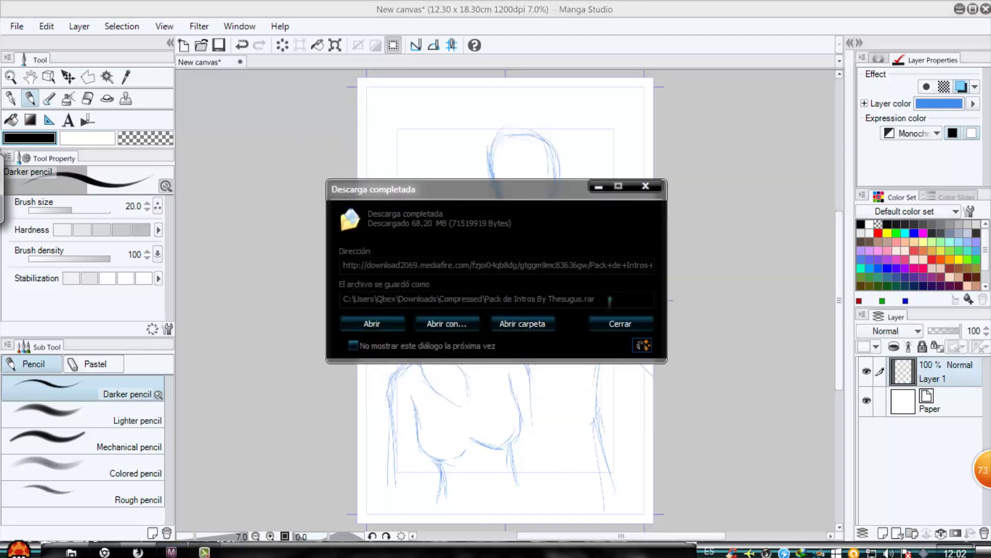
left_click(620, 324)
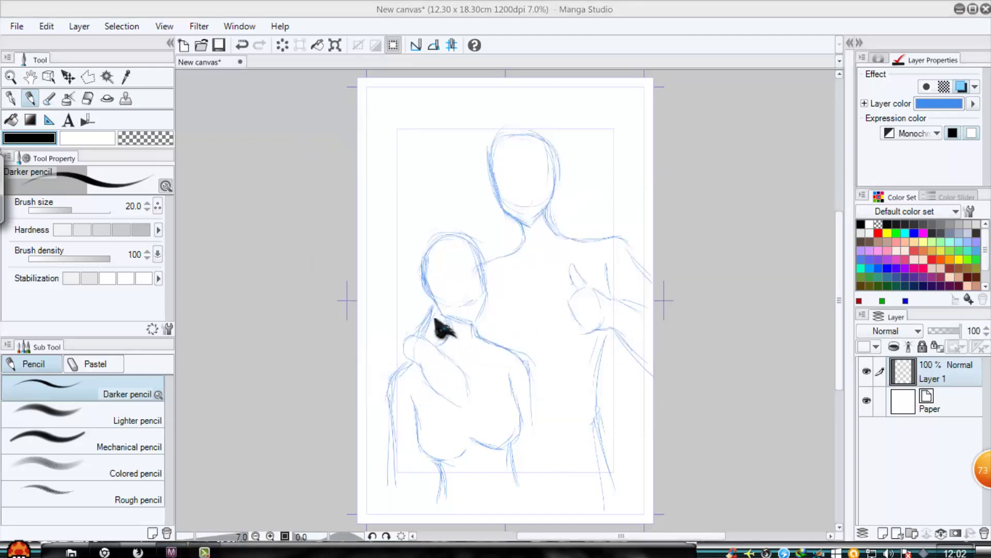
mouse_move(445, 313)
left_mouse_down()
mouse_move(435, 343)
mouse_move(403, 355)
mouse_move(459, 401)
left_mouse_up()
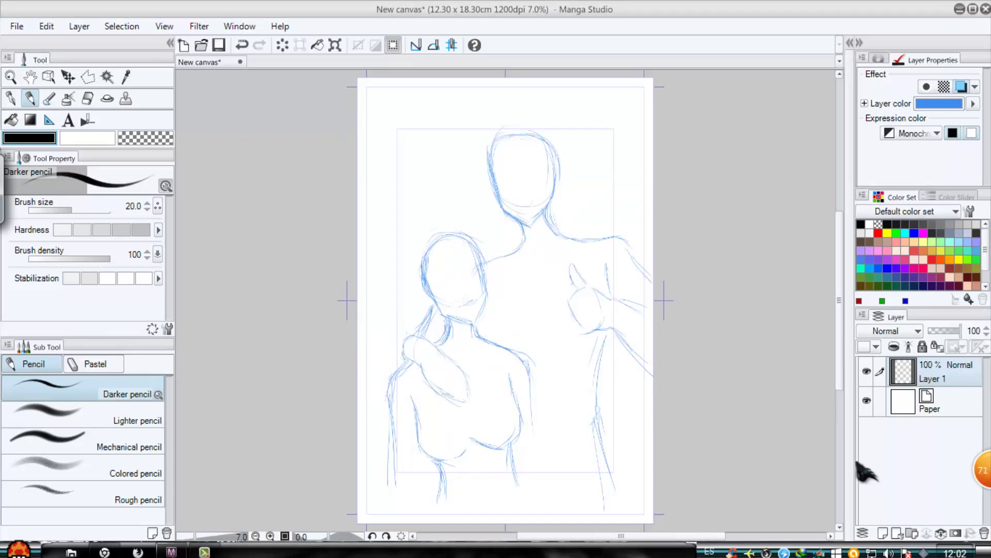
Add a new layer, lower Layer 1's opacity to 38, and make Layer 2 the active layer
left_click(883, 533)
left_click(919, 405)
left_click_drag(959, 330, 940, 331)
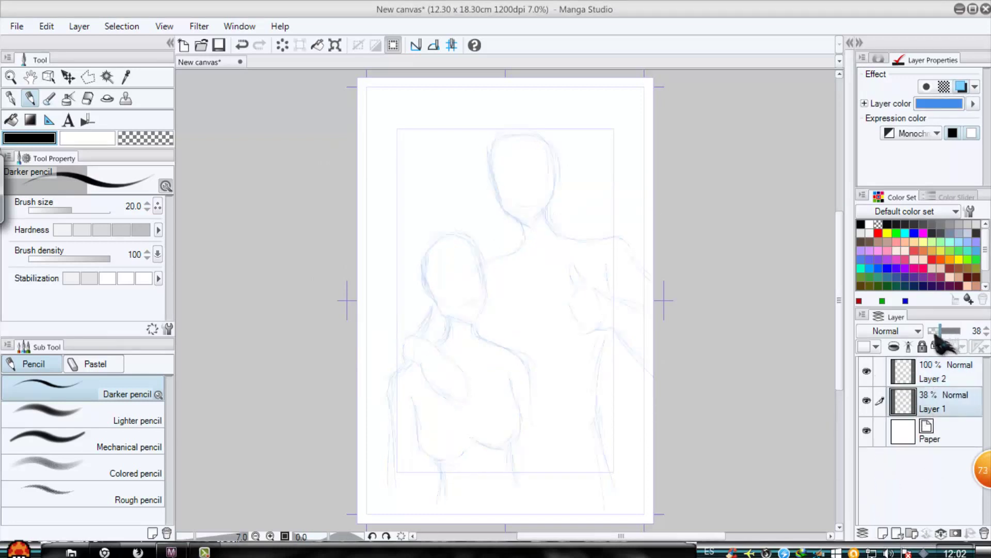
left_click(932, 380)
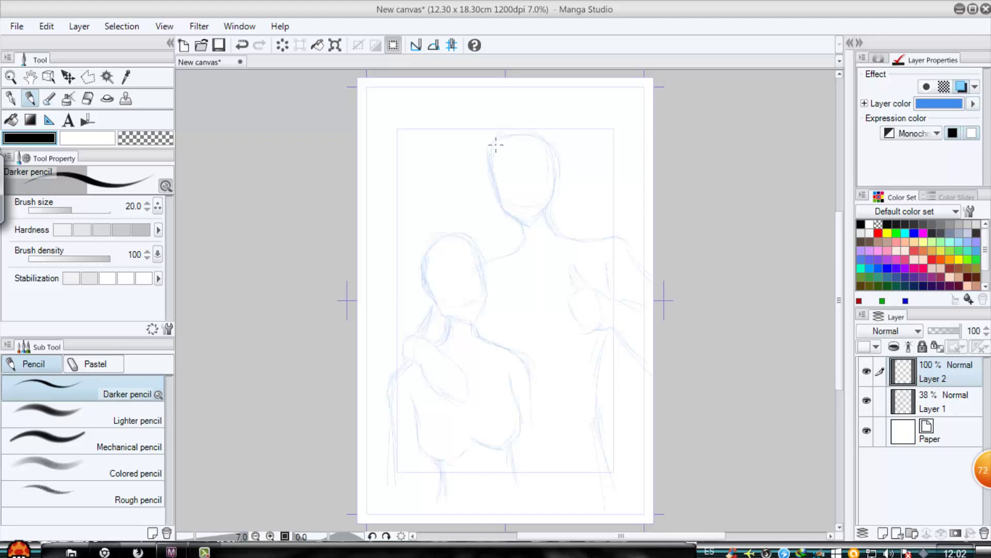
Draw the man's face outline, ear, eyes, eyebrows, nose and open mouth over the rough head on Layer 2
left_click_drag(494, 150, 519, 133)
mouse_move(500, 195)
left_mouse_down()
mouse_move(512, 221)
mouse_move(531, 229)
mouse_move(555, 190)
mouse_move(555, 154)
left_mouse_up()
mouse_move(514, 194)
left_mouse_down()
mouse_move(529, 213)
mouse_move(532, 161)
mouse_move(492, 173)
mouse_move(537, 166)
mouse_move(536, 180)
mouse_move(500, 180)
mouse_move(508, 188)
mouse_move(529, 175)
left_mouse_up()
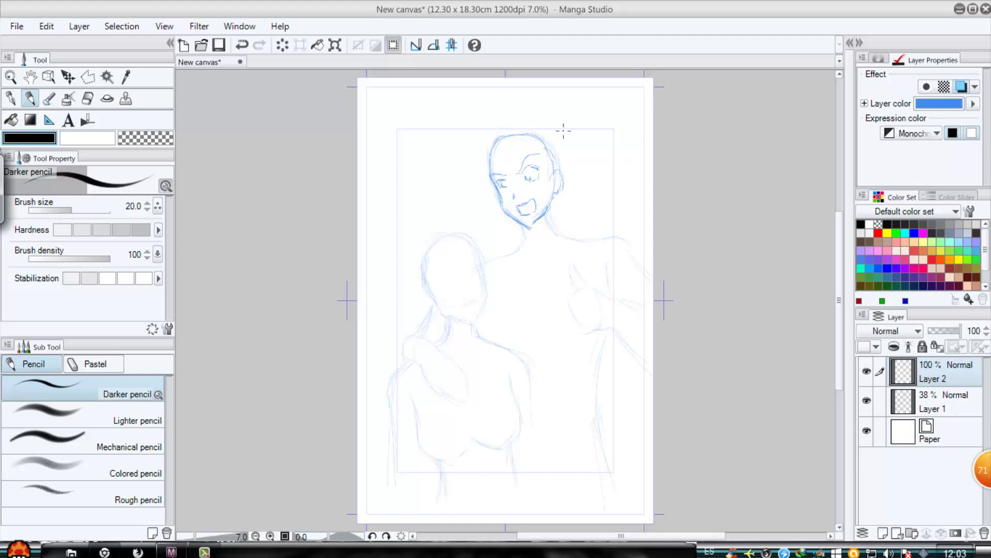
Draw the man's spiky hair and jagged fringe around the head
mouse_move(557, 123)
left_mouse_down()
mouse_move(574, 145)
mouse_move(572, 198)
mouse_move(553, 209)
mouse_move(539, 153)
mouse_move(511, 173)
mouse_move(493, 167)
left_mouse_up()
mouse_move(474, 127)
left_mouse_down()
mouse_move(471, 150)
mouse_move(477, 175)
left_mouse_up()
mouse_move(486, 101)
left_mouse_down()
mouse_move(518, 101)
mouse_move(476, 137)
mouse_move(562, 122)
left_mouse_up()
Draw the man's neck, open shirt collar and shoulder line
mouse_move(553, 213)
left_mouse_down()
mouse_move(523, 229)
mouse_move(528, 248)
mouse_move(562, 241)
mouse_move(559, 228)
mouse_move(583, 234)
left_mouse_up()
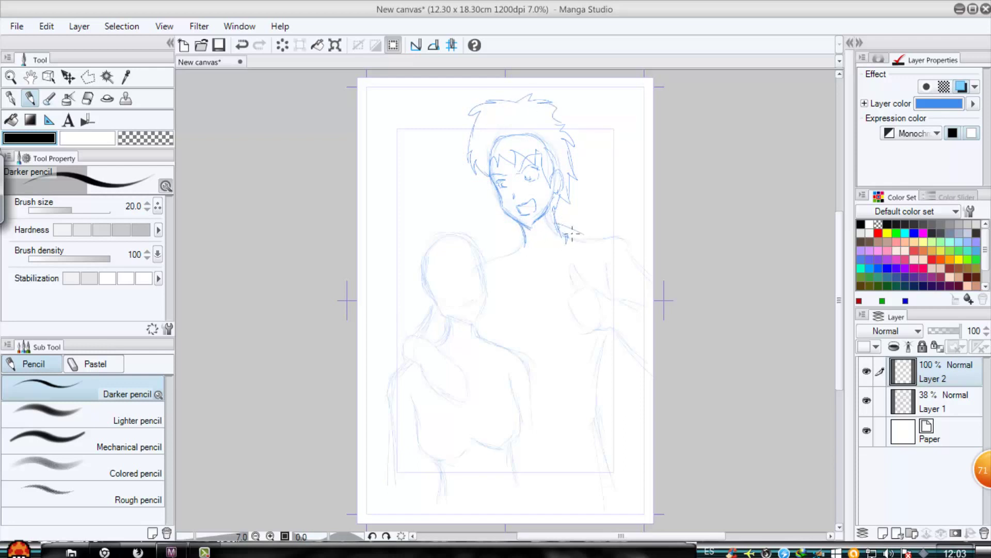
mouse_move(520, 232)
left_mouse_down()
mouse_move(503, 264)
mouse_move(553, 273)
mouse_move(520, 305)
left_mouse_up()
left_click_drag(513, 270, 505, 296)
mouse_move(584, 231)
left_mouse_down()
mouse_move(580, 265)
mouse_move(622, 239)
mouse_move(643, 262)
left_mouse_up()
Draw the woman's face outline, eyes, smiling mouth and ear, with a swept fringe and long hair
mouse_move(479, 246)
left_mouse_down()
mouse_move(489, 283)
mouse_move(473, 324)
mouse_move(431, 310)
mouse_move(461, 308)
left_mouse_up()
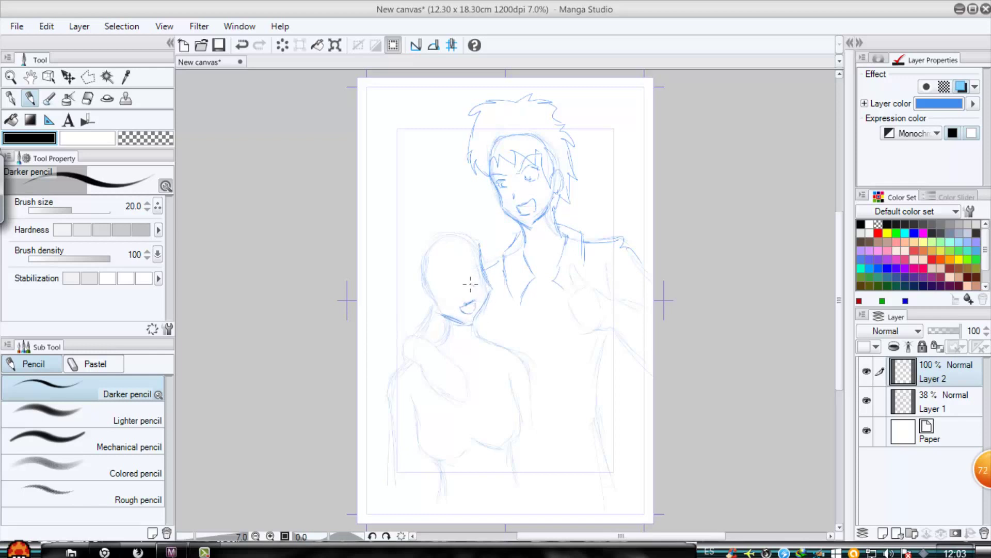
mouse_move(433, 269)
left_mouse_down()
mouse_move(450, 268)
mouse_move(439, 279)
mouse_move(454, 283)
mouse_move(453, 275)
mouse_move(483, 274)
left_mouse_up()
mouse_move(465, 207)
left_mouse_down()
mouse_move(495, 257)
mouse_move(432, 235)
mouse_move(478, 258)
left_mouse_up()
mouse_move(421, 280)
left_mouse_down()
mouse_move(413, 267)
mouse_move(409, 292)
left_mouse_up()
left_click_drag(392, 247, 406, 346)
mouse_move(411, 213)
left_mouse_down()
mouse_move(443, 193)
mouse_move(390, 240)
left_mouse_up()
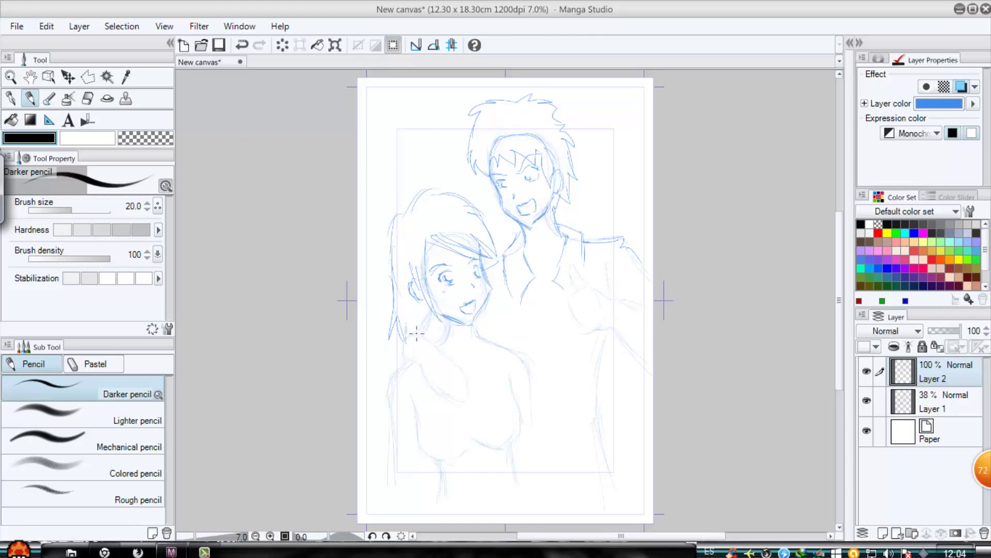
Draw the hand on the woman's shoulder, together with her neck, shoulders and upper neckline
mouse_move(416, 333)
left_mouse_down()
mouse_move(447, 349)
mouse_move(474, 411)
mouse_move(402, 334)
mouse_move(388, 378)
left_mouse_up()
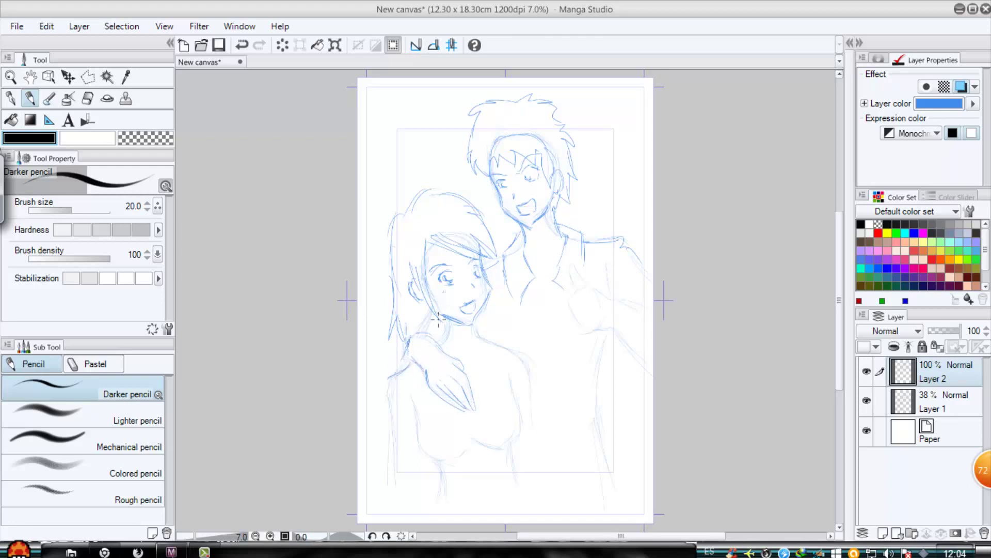
mouse_move(445, 320)
left_mouse_down()
mouse_move(443, 336)
mouse_move(478, 336)
mouse_move(520, 360)
left_mouse_up()
mouse_move(474, 328)
left_mouse_down()
mouse_move(487, 330)
mouse_move(499, 371)
left_mouse_up()
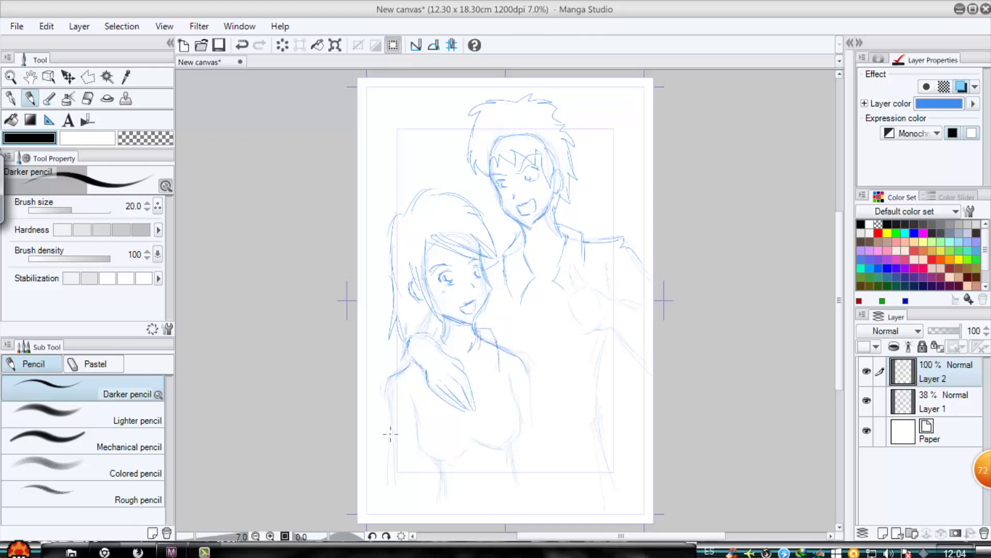
Draw the woman's sleeves, crossed arms, chest and the V-shaped front of her top
left_click_drag(387, 416, 385, 442)
left_click_drag(433, 469, 382, 448)
left_click_drag(415, 404, 428, 452)
mouse_move(498, 369)
left_mouse_down()
mouse_move(467, 374)
mouse_move(491, 436)
left_mouse_up()
mouse_move(454, 409)
left_mouse_down()
mouse_move(457, 438)
mouse_move(476, 451)
mouse_move(488, 444)
left_mouse_up()
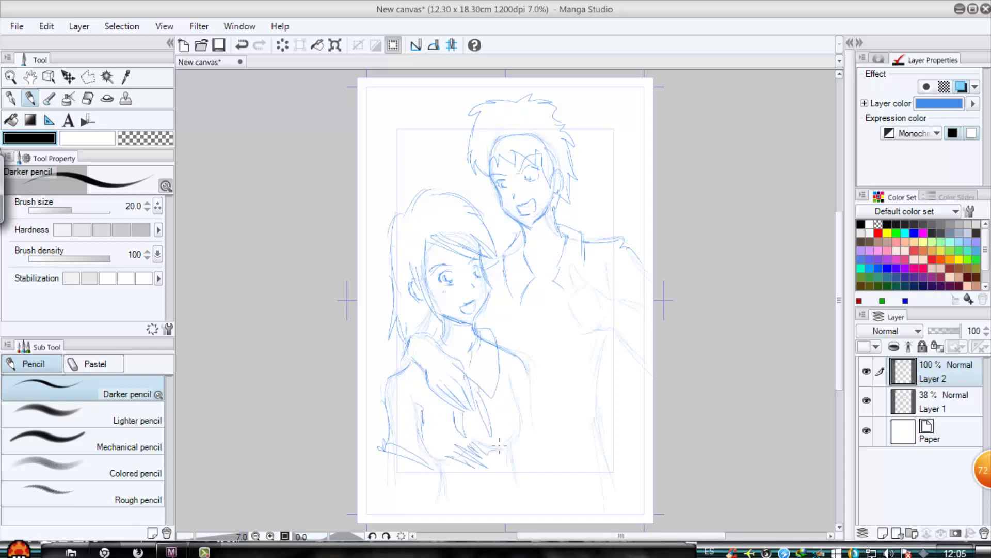
left_click_drag(517, 388, 520, 427)
left_click_drag(522, 355, 543, 440)
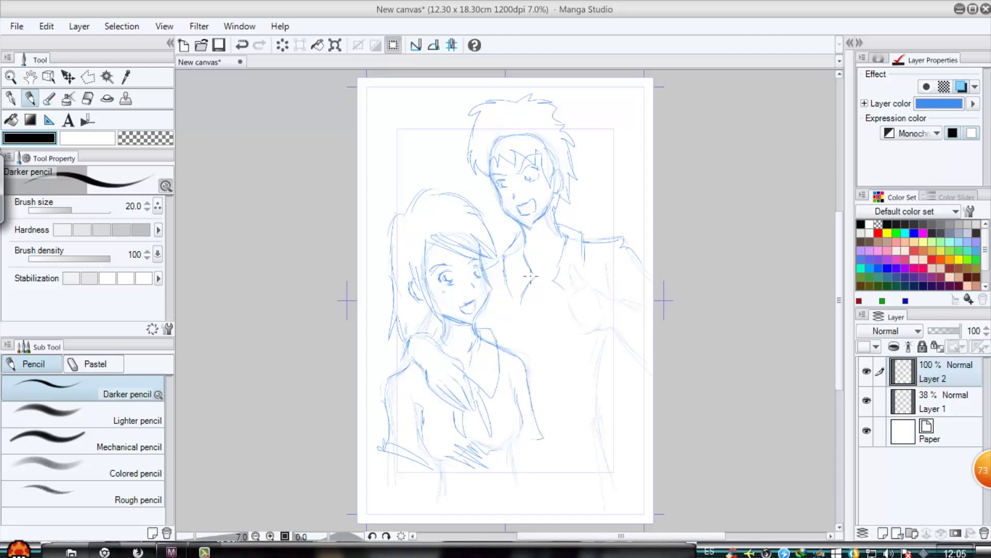
Draw the man's collar points, thumbs-up hand, forearm and the side and hem of his shirt
left_click_drag(529, 278, 540, 308)
mouse_move(561, 283)
left_mouse_down()
mouse_move(542, 308)
mouse_move(567, 290)
mouse_move(574, 262)
mouse_move(603, 316)
mouse_move(572, 300)
mouse_move(567, 312)
mouse_move(601, 329)
mouse_move(573, 324)
left_mouse_up()
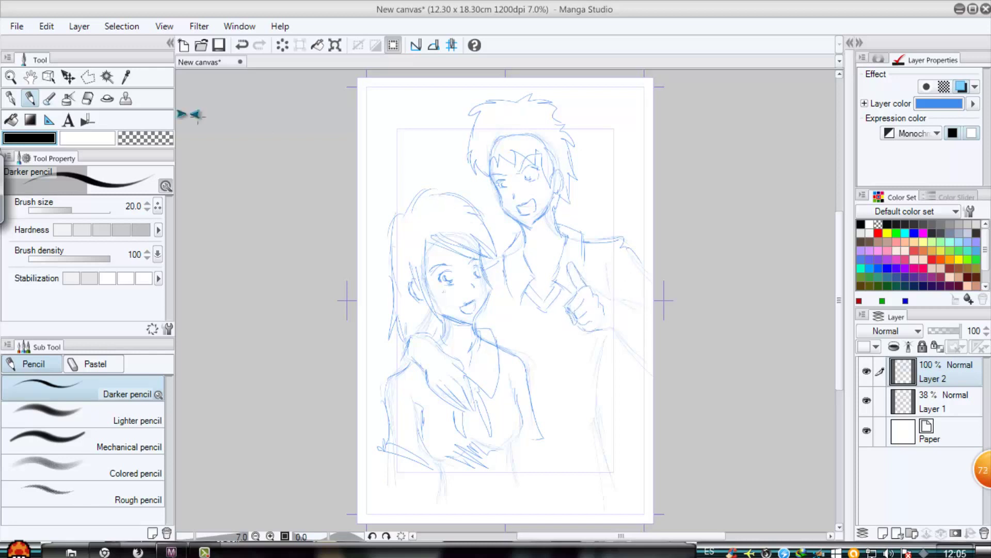
left_click(88, 98)
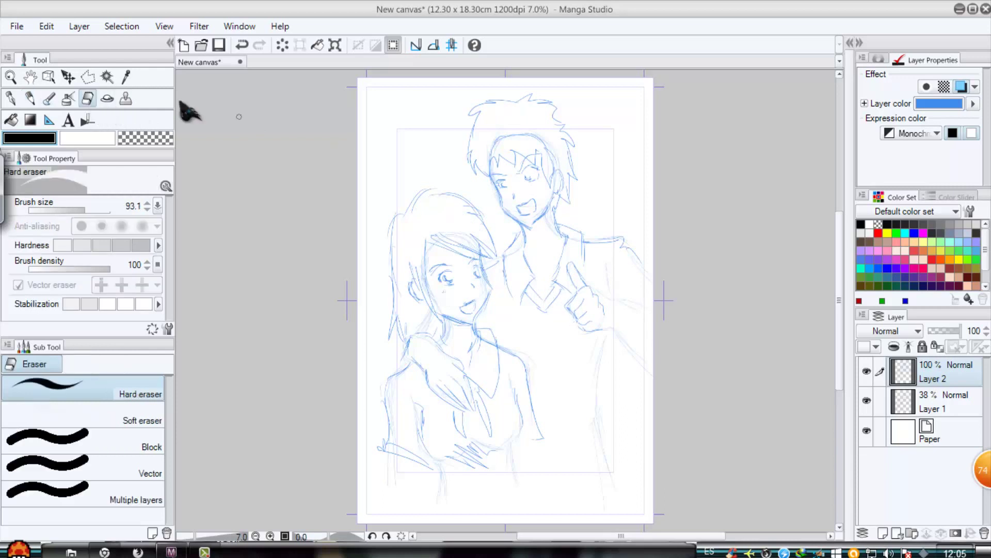
left_click(29, 98)
mouse_move(589, 287)
left_mouse_down()
mouse_move(648, 324)
mouse_move(620, 338)
mouse_move(643, 365)
left_mouse_up()
left_click_drag(607, 272, 616, 299)
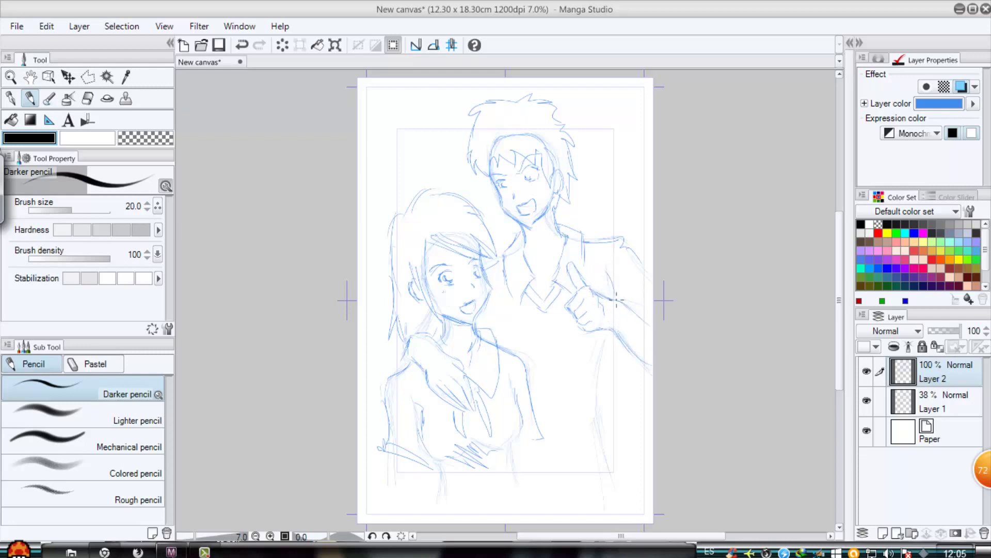
mouse_move(612, 337)
left_mouse_down()
mouse_move(598, 487)
mouse_move(567, 499)
left_mouse_up()
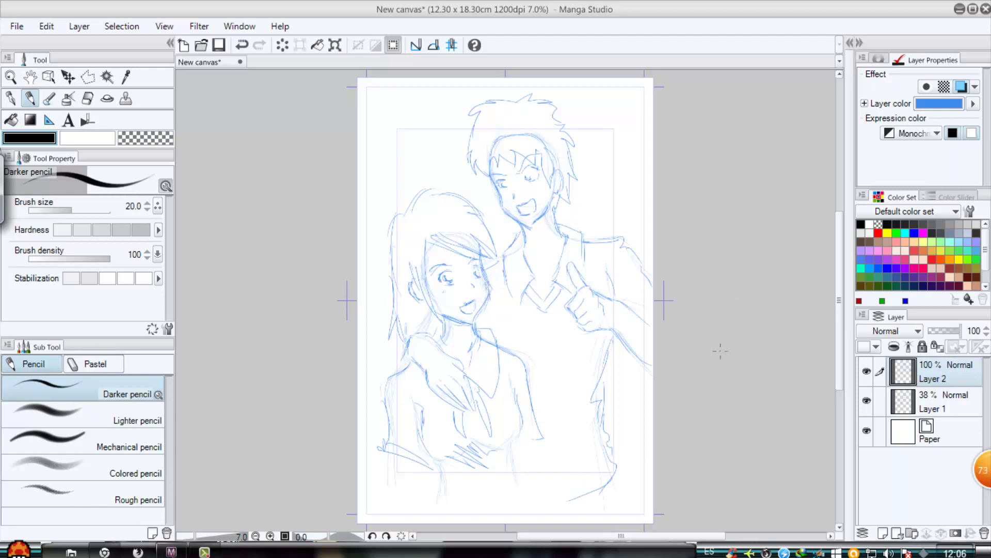
Add a new layer, lower Layer 2's opacity to 36, and make Layer 3 the active layer
left_click(883, 533)
left_click(880, 401)
left_click_drag(960, 331, 940, 331)
left_click(934, 377)
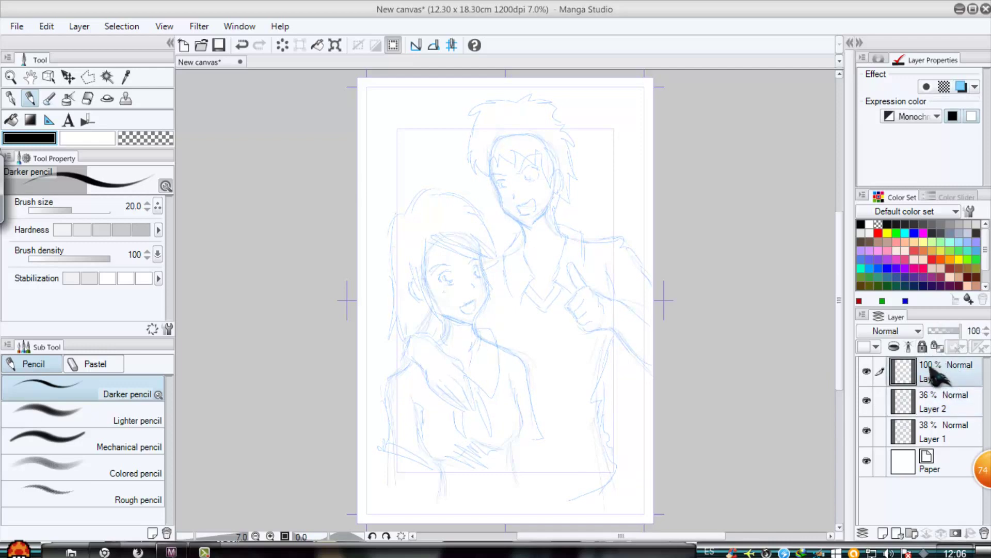
left_click(205, 551)
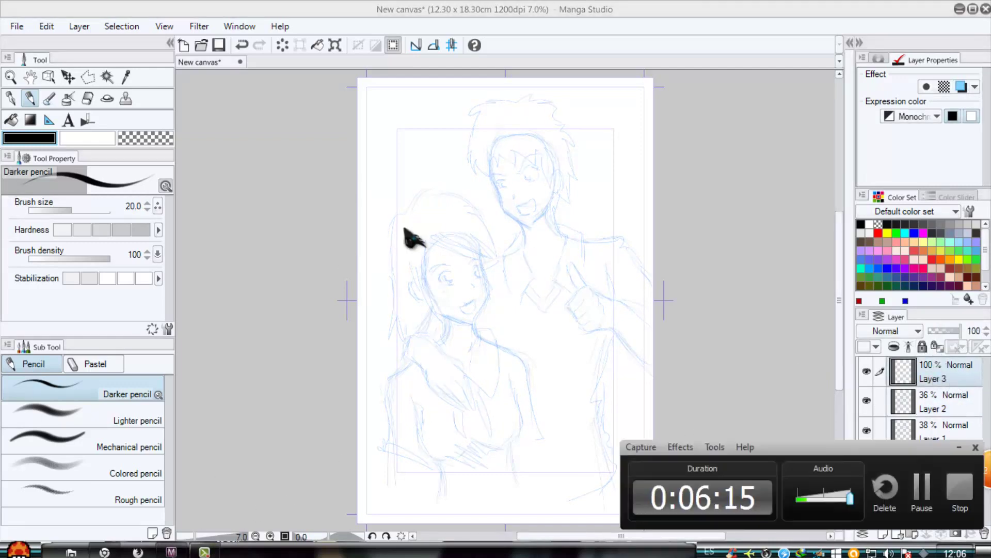
left_click(921, 488)
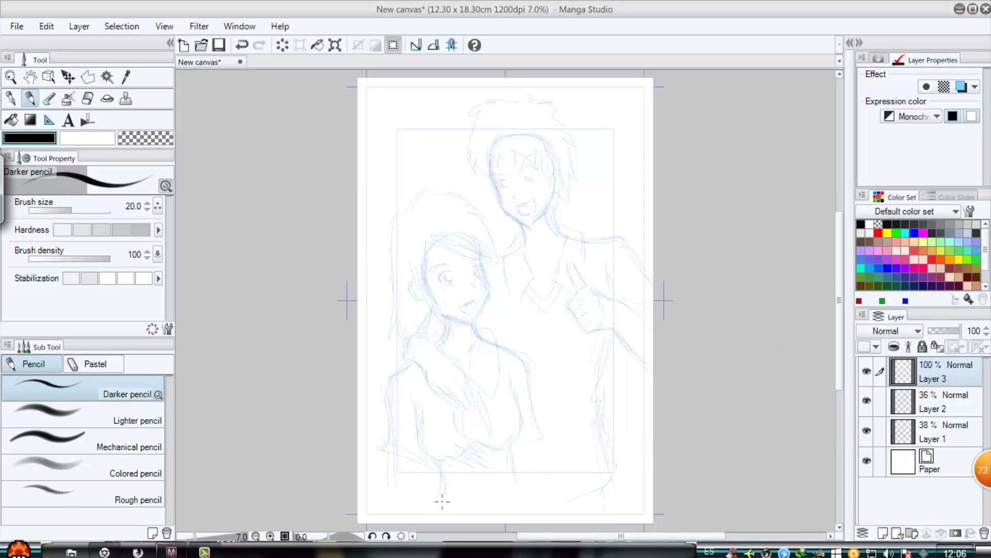
left_click(204, 552)
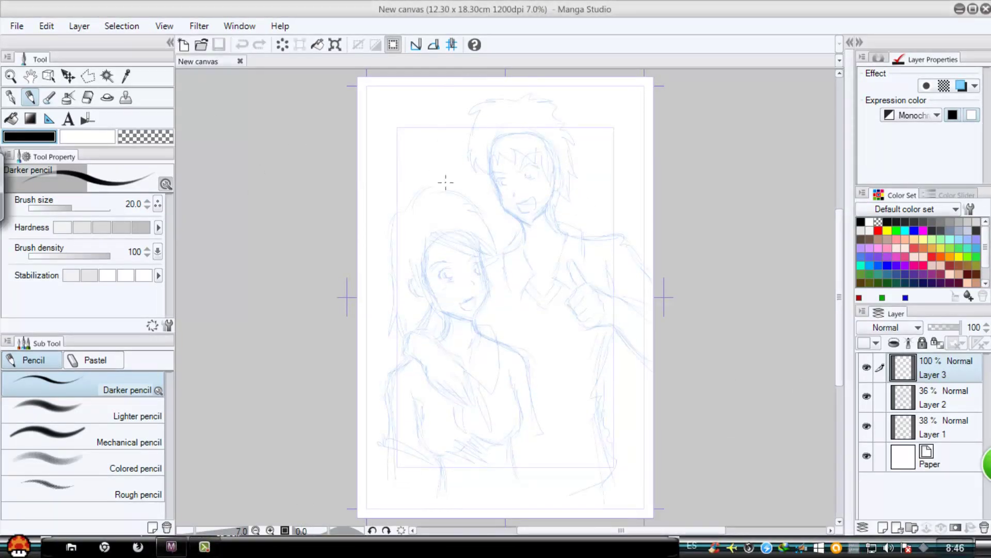
Turn on the blue layer color for Layer 3 and redraw the man's jaw, ear, eyes, nose and mouth cleanly
left_click(961, 85)
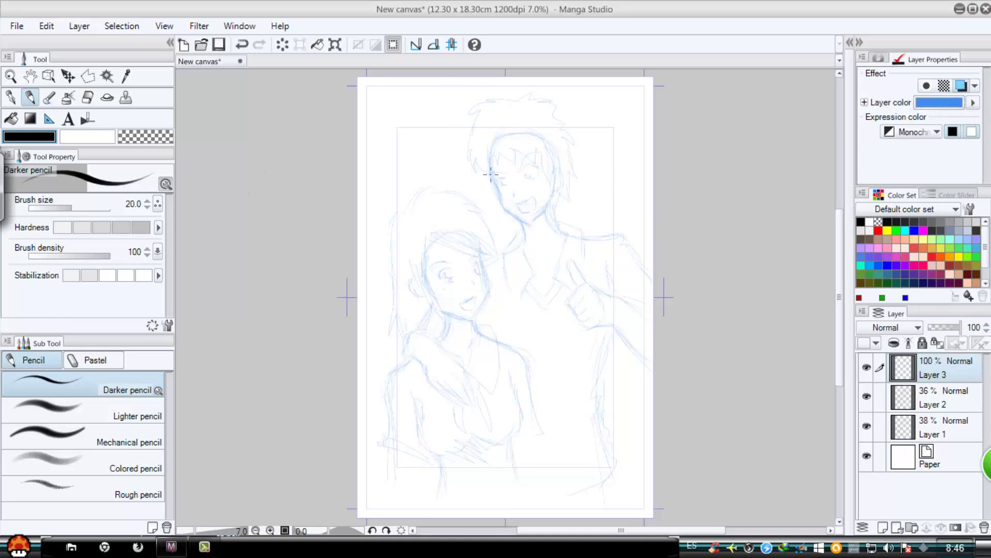
mouse_move(491, 172)
left_mouse_down()
mouse_move(516, 217)
mouse_move(549, 207)
left_mouse_up()
left_click_drag(554, 171, 553, 184)
mouse_move(515, 203)
left_mouse_down()
mouse_move(539, 209)
mouse_move(532, 212)
left_mouse_up()
mouse_move(531, 175)
left_mouse_down()
mouse_move(540, 179)
mouse_move(510, 175)
mouse_move(500, 183)
mouse_move(510, 190)
left_mouse_up()
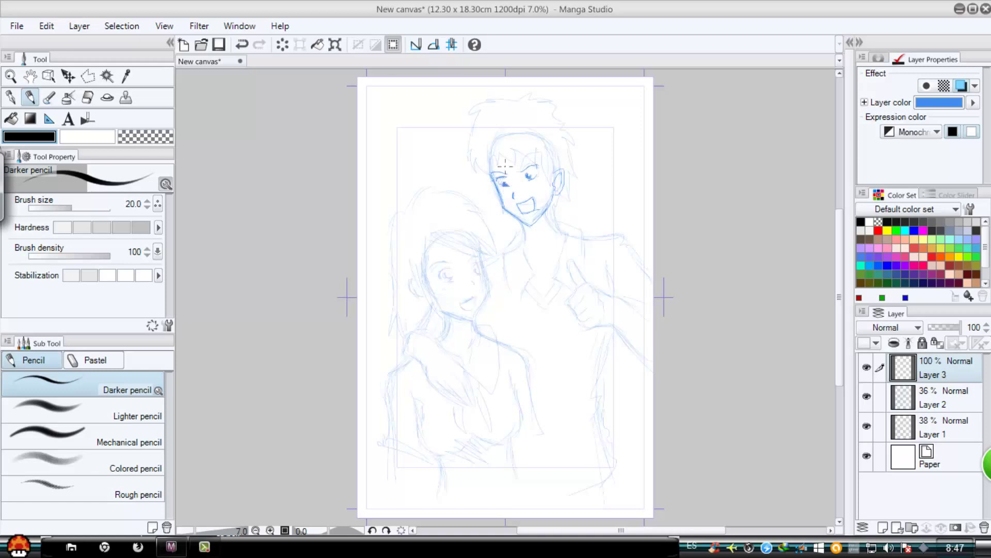
Redraw the man's eyebrow, fringe and spiky hair outline with cleaner lines
mouse_move(536, 154)
left_mouse_down()
mouse_move(519, 168)
mouse_move(492, 167)
mouse_move(518, 151)
left_mouse_up()
mouse_move(531, 150)
left_mouse_down()
mouse_move(542, 186)
mouse_move(556, 195)
left_mouse_up()
mouse_move(568, 145)
left_mouse_down()
mouse_move(582, 189)
mouse_move(559, 213)
left_mouse_up()
left_click_drag(471, 150, 485, 180)
mouse_move(537, 105)
left_mouse_down()
mouse_move(573, 148)
mouse_move(470, 118)
mouse_move(472, 163)
left_mouse_up()
Redraw the man's neck and open shirt collar with cleaner lines
left_click_drag(522, 223, 526, 243)
left_click_drag(566, 236, 558, 219)
left_click_drag(503, 225, 517, 308)
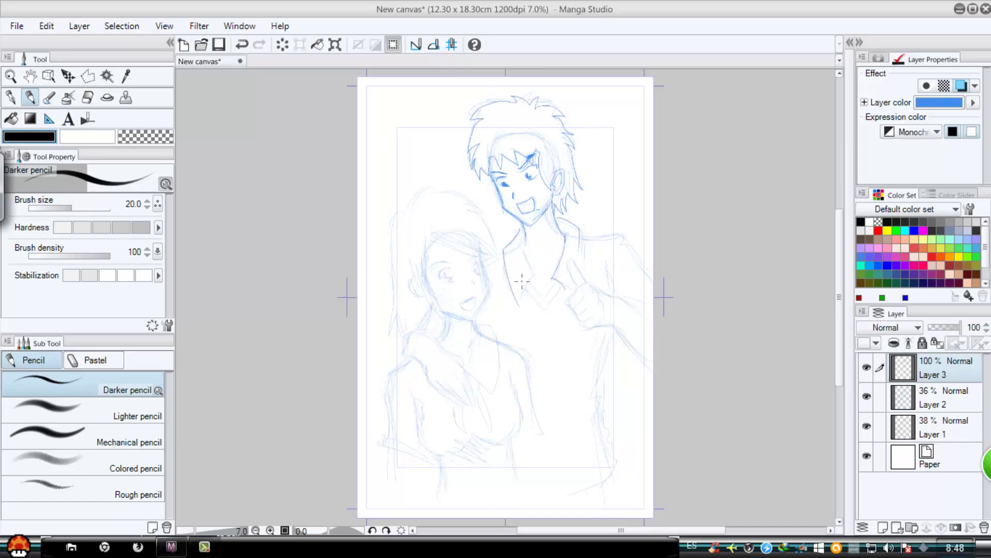
left_click_drag(523, 240, 533, 275)
mouse_move(533, 274)
left_mouse_down()
mouse_move(517, 309)
mouse_move(570, 293)
left_mouse_up()
left_click_drag(559, 282, 523, 281)
Redraw the man's shoulder, thumbs-up hand, forearm, sleeve folds and shirt side with cleaner lines
left_click_drag(580, 238, 635, 251)
mouse_move(570, 287)
left_mouse_down()
mouse_move(588, 283)
mouse_move(601, 310)
mouse_move(574, 308)
mouse_move(588, 324)
mouse_move(613, 326)
left_mouse_up()
left_click_drag(599, 292, 650, 332)
left_click_drag(613, 326, 654, 372)
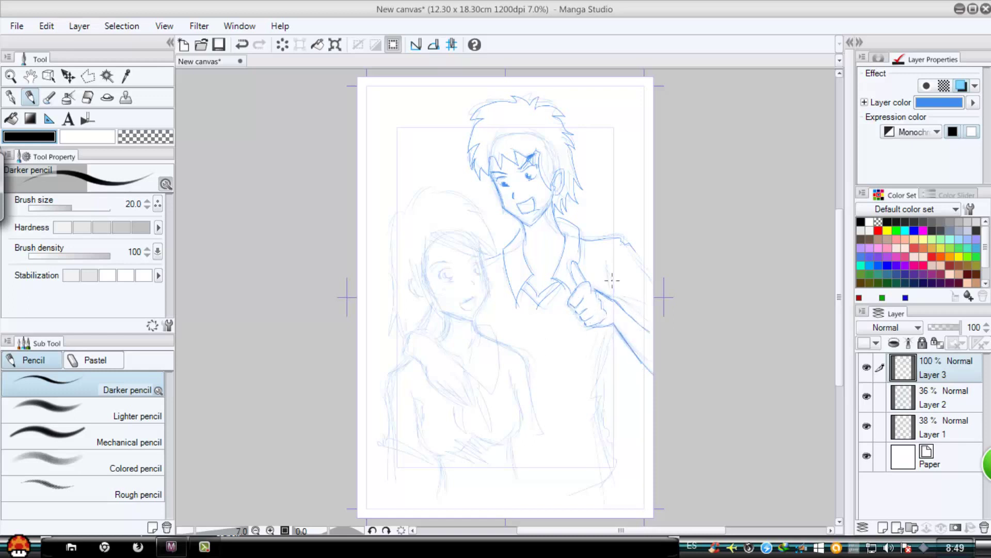
left_click_drag(618, 269, 615, 284)
left_click_drag(602, 377, 619, 471)
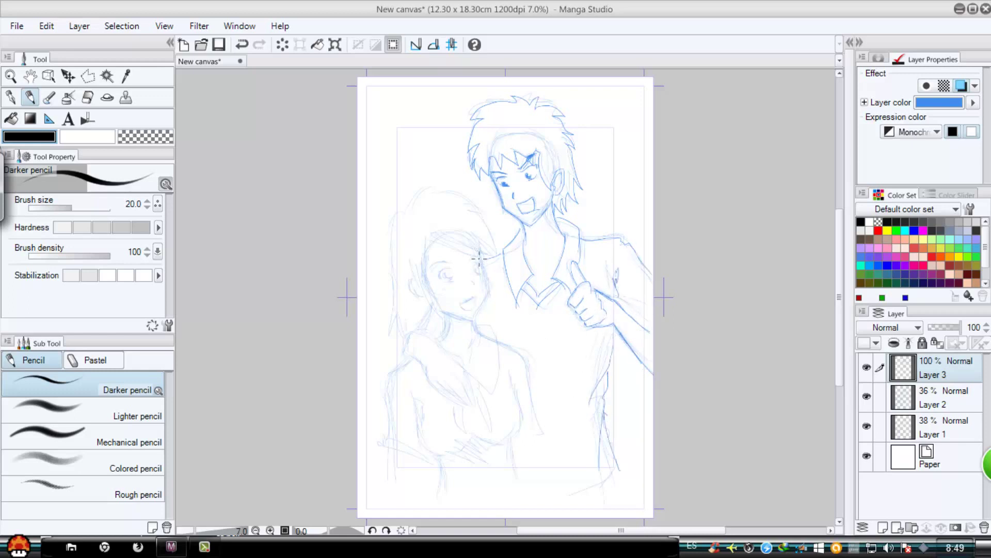
Redraw the woman's face outline, eyes, nose, mouth and swept fringe, undoing strokes that need another attempt
mouse_move(479, 258)
left_mouse_down()
mouse_move(475, 314)
mouse_move(444, 311)
mouse_move(484, 284)
mouse_move(440, 305)
left_mouse_up()
key("ctrl+z")
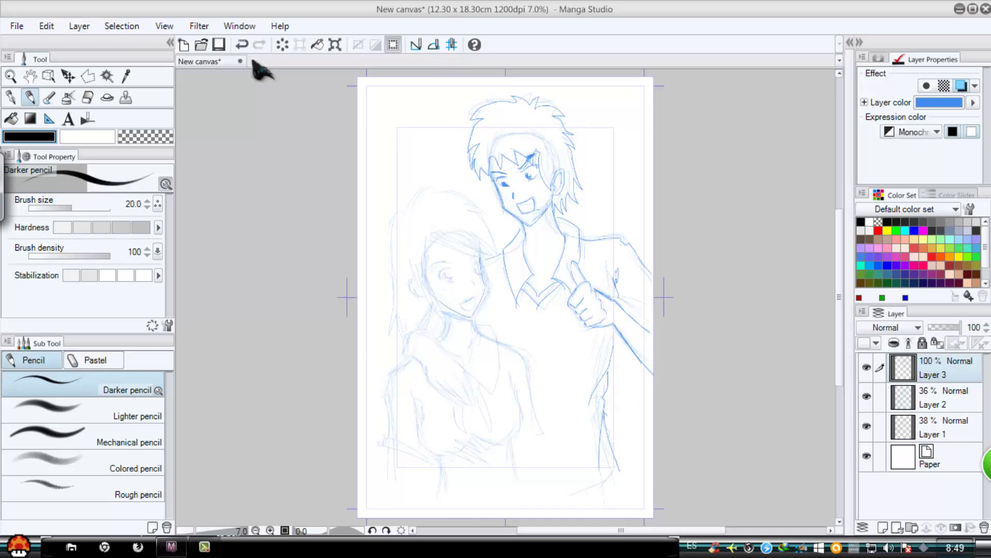
mouse_move(432, 266)
left_mouse_down()
mouse_move(447, 262)
mouse_move(439, 276)
left_mouse_up()
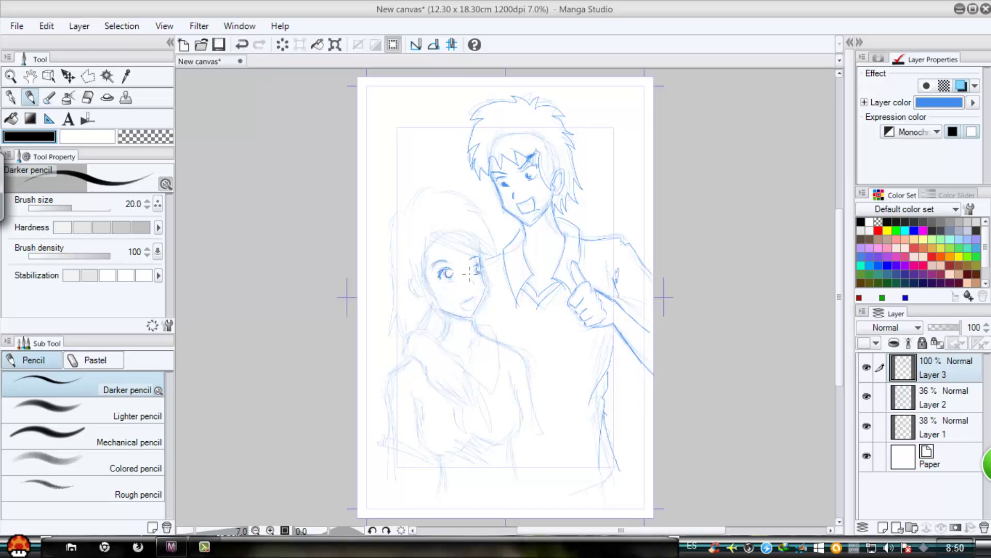
left_click(241, 45)
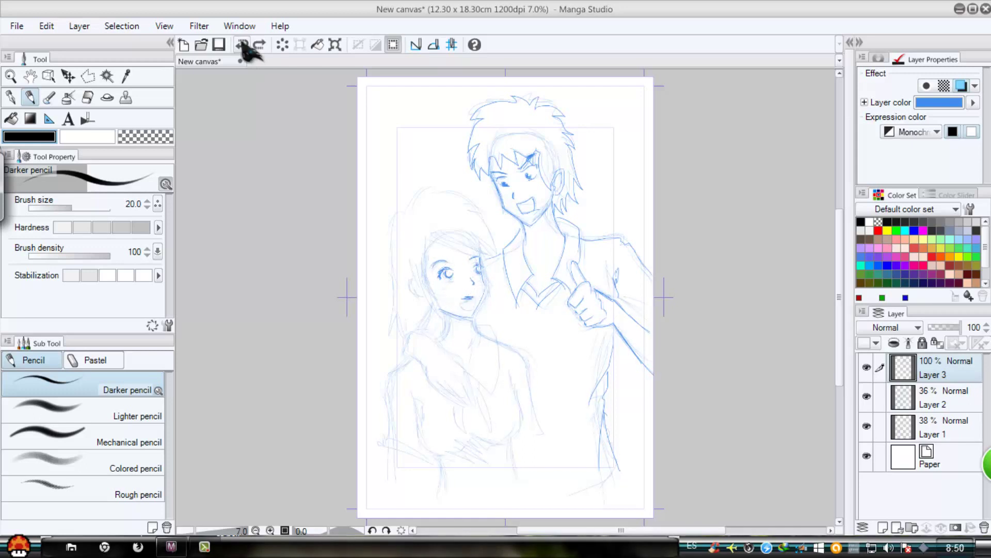
left_click_drag(464, 299, 473, 299)
mouse_move(426, 239)
left_mouse_down()
mouse_move(457, 261)
mouse_move(491, 264)
left_mouse_up()
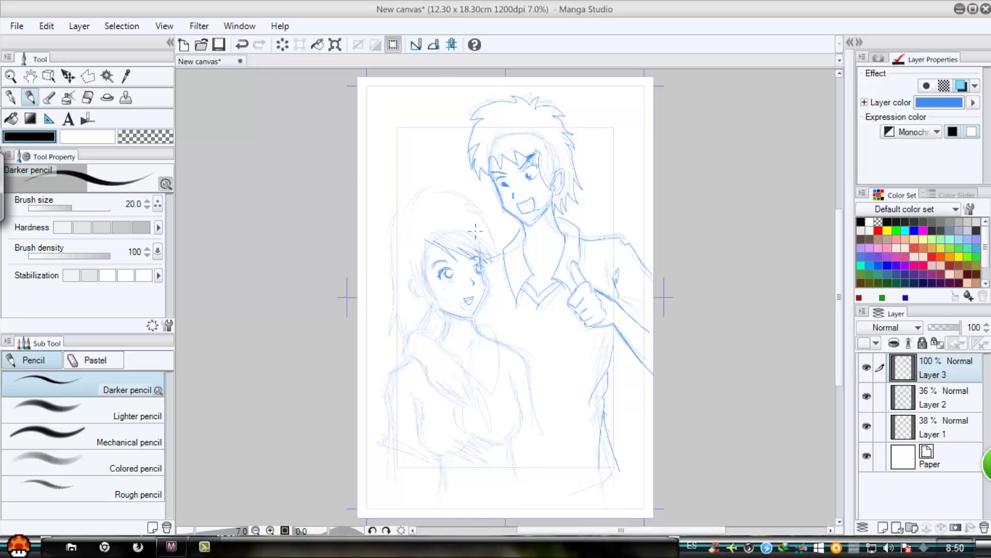
Redraw the woman's long hair outline around her head, face and shoulder with cleaner lines
left_click_drag(454, 204, 498, 263)
mouse_move(426, 238)
left_mouse_down()
mouse_move(453, 338)
mouse_move(419, 269)
mouse_move(427, 305)
left_mouse_up()
mouse_move(399, 226)
left_mouse_down()
mouse_move(391, 354)
mouse_move(406, 318)
left_mouse_up()
left_click_drag(405, 206, 476, 224)
left_click_drag(391, 225, 412, 208)
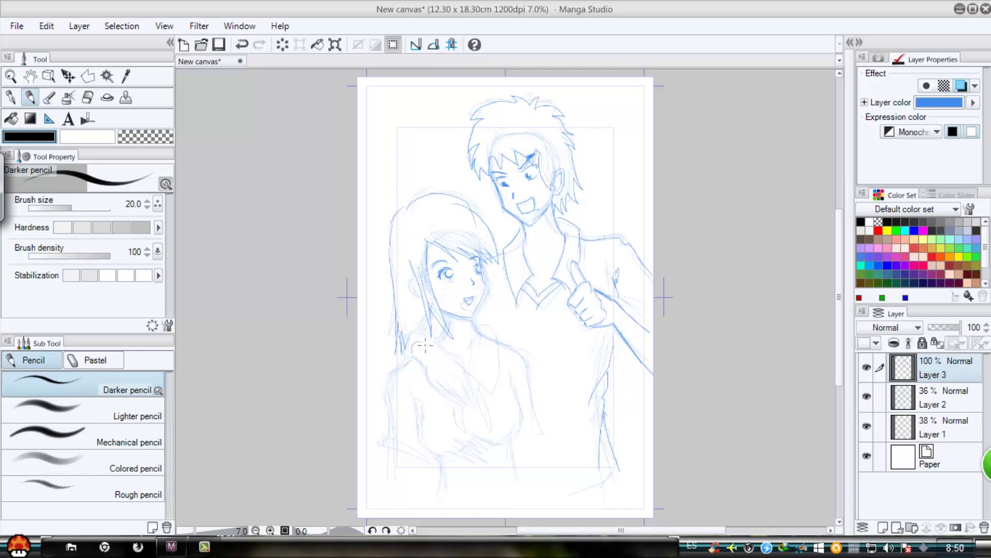
mouse_move(412, 351)
left_mouse_down()
mouse_move(444, 353)
mouse_move(459, 392)
mouse_move(447, 382)
mouse_move(457, 385)
left_mouse_up()
key("e")
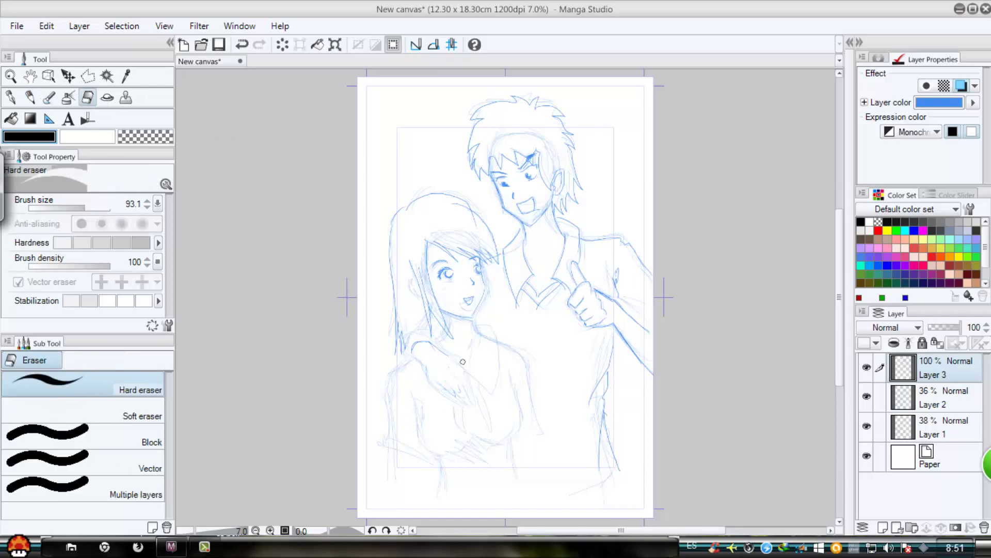
key("p")
left_click_drag(417, 357, 455, 391)
mouse_move(438, 356)
left_mouse_down()
mouse_move(469, 367)
mouse_move(443, 368)
mouse_move(463, 386)
mouse_move(437, 379)
left_mouse_up()
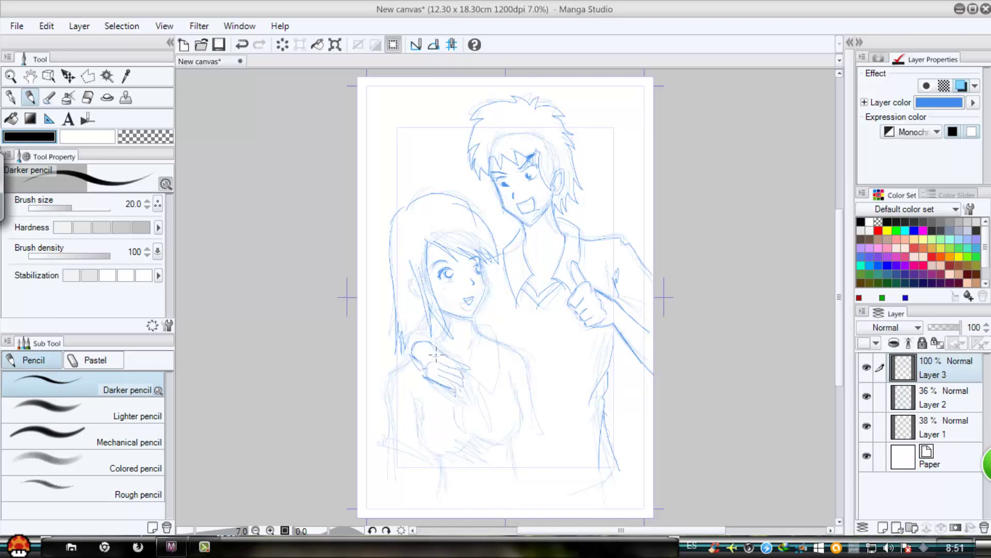
left_click_drag(425, 343, 452, 351)
left_click(88, 97)
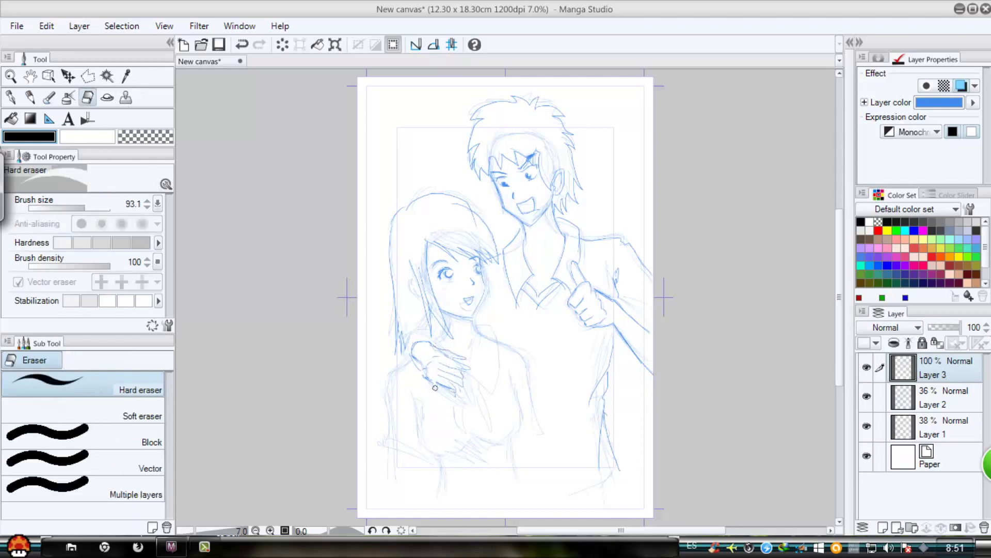
mouse_move(434, 384)
left_mouse_down()
mouse_move(457, 381)
mouse_move(450, 386)
left_mouse_up()
Redraw the woman's neck and collar, and the man's hand resting on her shoulder, with cleaner lines
key("p")
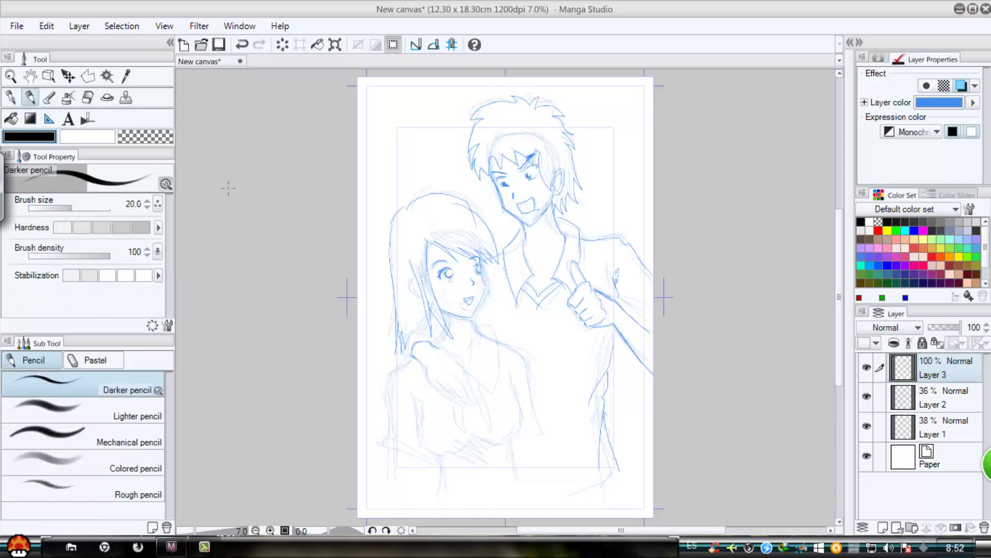
mouse_move(442, 327)
left_mouse_down()
mouse_move(471, 323)
mouse_move(479, 342)
mouse_move(477, 328)
mouse_move(505, 348)
mouse_move(491, 350)
mouse_move(504, 351)
mouse_move(498, 397)
mouse_move(477, 367)
mouse_move(419, 360)
mouse_move(438, 347)
mouse_move(461, 387)
mouse_move(445, 366)
mouse_move(436, 369)
mouse_move(445, 380)
mouse_move(420, 373)
mouse_move(434, 389)
mouse_move(401, 333)
mouse_move(440, 385)
mouse_move(427, 360)
mouse_move(446, 355)
mouse_move(417, 353)
mouse_move(431, 351)
mouse_move(424, 333)
mouse_move(446, 371)
mouse_move(419, 369)
mouse_move(417, 347)
mouse_move(430, 372)
mouse_move(410, 364)
mouse_move(424, 345)
left_mouse_up()
left_click(87, 97)
key("p")
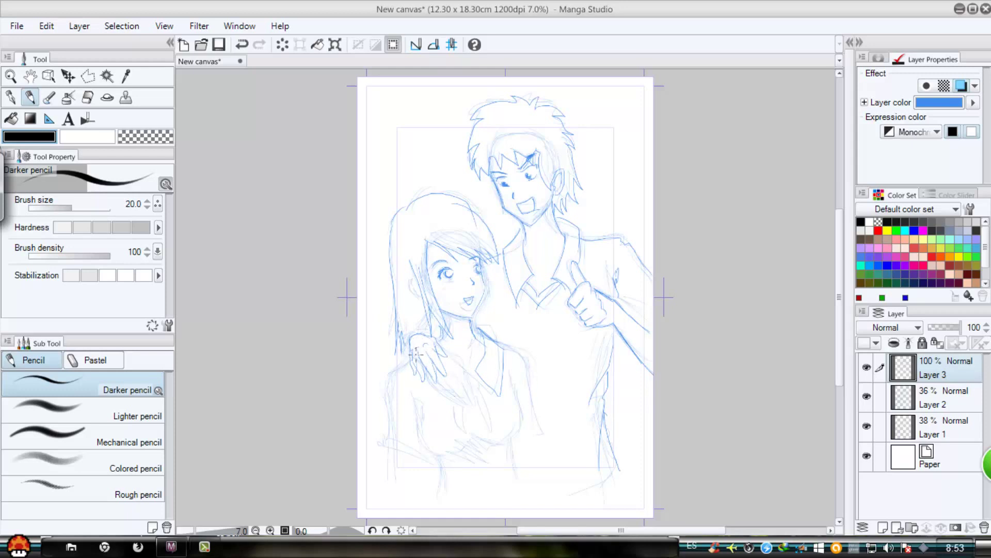
key("e")
key("p")
Redraw the woman's collar edge, knotted neckerchief, shoulders and outer sleeves with cleaner lines
left_click_drag(445, 359, 464, 371)
mouse_move(463, 373)
left_mouse_down()
mouse_move(455, 403)
mouse_move(483, 395)
mouse_move(468, 413)
mouse_move(496, 421)
mouse_move(458, 409)
mouse_move(470, 419)
left_mouse_up()
left_click_drag(399, 376, 383, 451)
mouse_move(384, 450)
left_mouse_down()
mouse_move(399, 459)
mouse_move(387, 493)
left_mouse_up()
left_click_drag(527, 400, 543, 460)
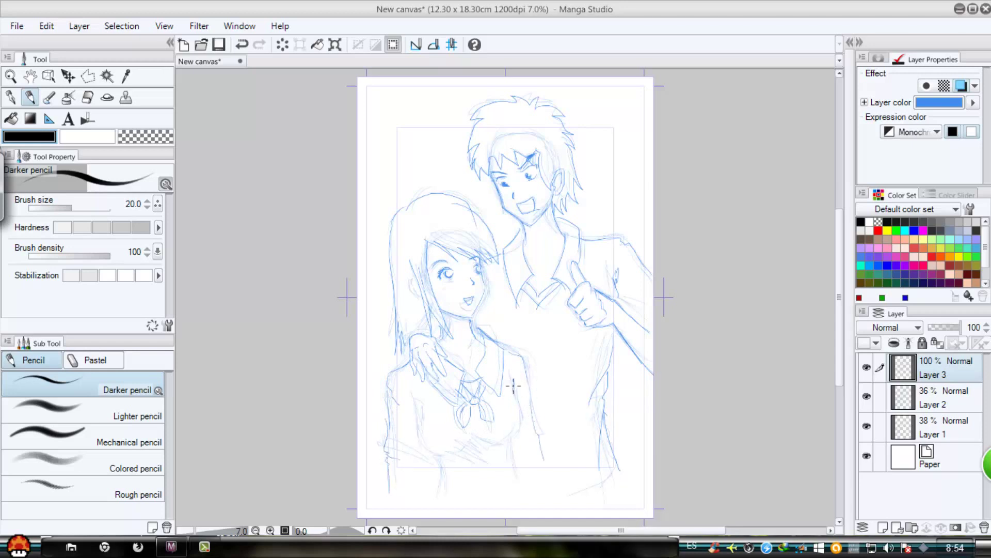
Redraw the woman's bust, inner arm line, blouse folds and waist with cleaner lines
left_click_drag(513, 385, 522, 439)
mouse_move(413, 397)
left_mouse_down()
mouse_move(434, 459)
mouse_move(449, 471)
left_mouse_up()
left_click_drag(449, 456, 495, 478)
left_click_drag(479, 444, 499, 464)
left_click_drag(511, 443, 518, 488)
left_click_drag(430, 460, 441, 488)
left_click_drag(433, 488, 429, 516)
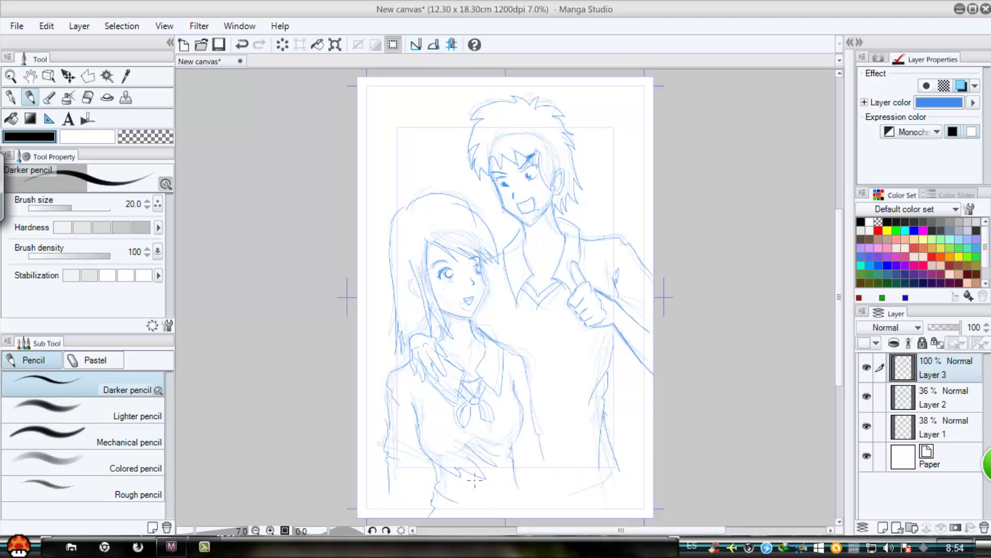
Redraw the lower ends of the woman's sleeves and the man's shirt hem with cleaner lines
left_click_drag(514, 454, 524, 476)
left_click_drag(413, 452, 426, 492)
left_click_drag(388, 489, 392, 507)
mouse_move(616, 479)
left_mouse_down()
mouse_move(573, 511)
mouse_move(625, 517)
left_mouse_up()
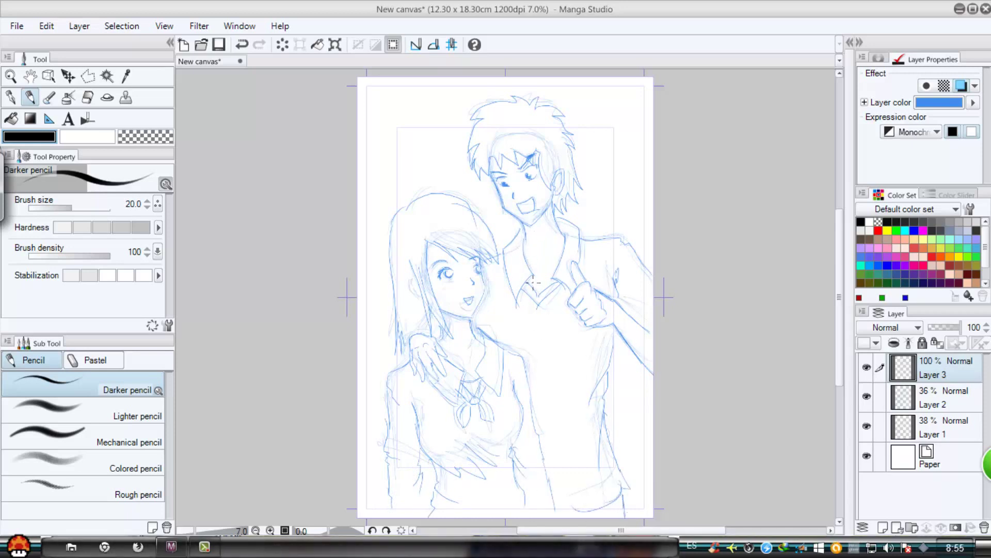
Add a new raster layer above Layer 3 and hide Layer 1 and Layer 2
left_click(883, 526)
left_click(928, 452)
left_click(868, 456)
left_click(868, 426)
Set Layer 3's opacity to 40%, then make Layer 4 active for inking with the G-pen
left_click(917, 396)
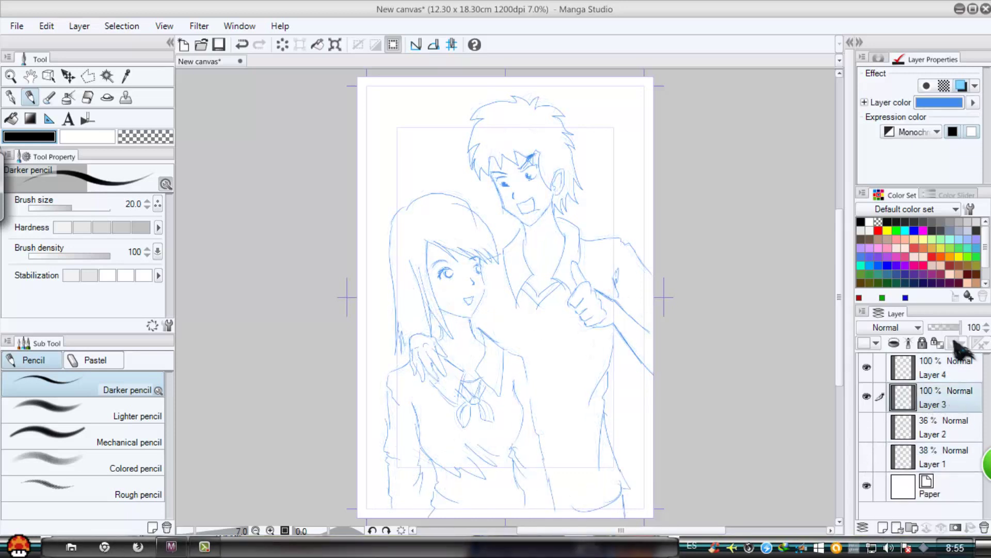
left_click(941, 327)
left_click(940, 366)
left_click(11, 97)
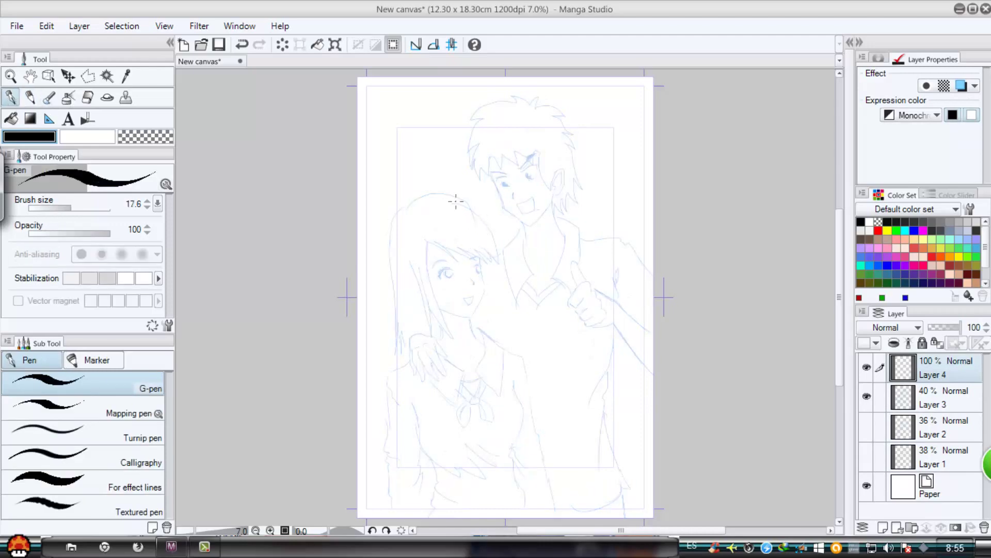
Ink the man's raised eyebrow, the one nearer his ear, as a thick shape and fill it black
scroll(559, 192, "up", 5)
key("super")
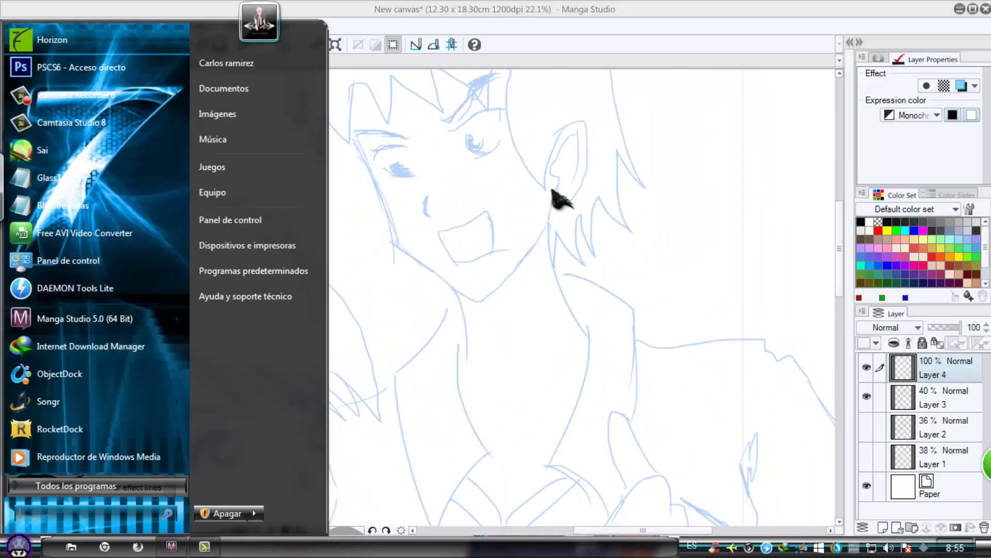
key("super")
mouse_move(495, 226)
left_mouse_down()
mouse_move(536, 365)
mouse_move(551, 303)
mouse_move(509, 338)
left_mouse_up()
scroll(537, 366, "down", 1)
mouse_move(550, 307)
left_mouse_down()
mouse_move(559, 304)
mouse_move(546, 308)
left_mouse_up()
left_click(13, 119)
left_click(530, 318)
Ink the man's other eyebrow with the G-pen and fill it black
left_click(11, 97)
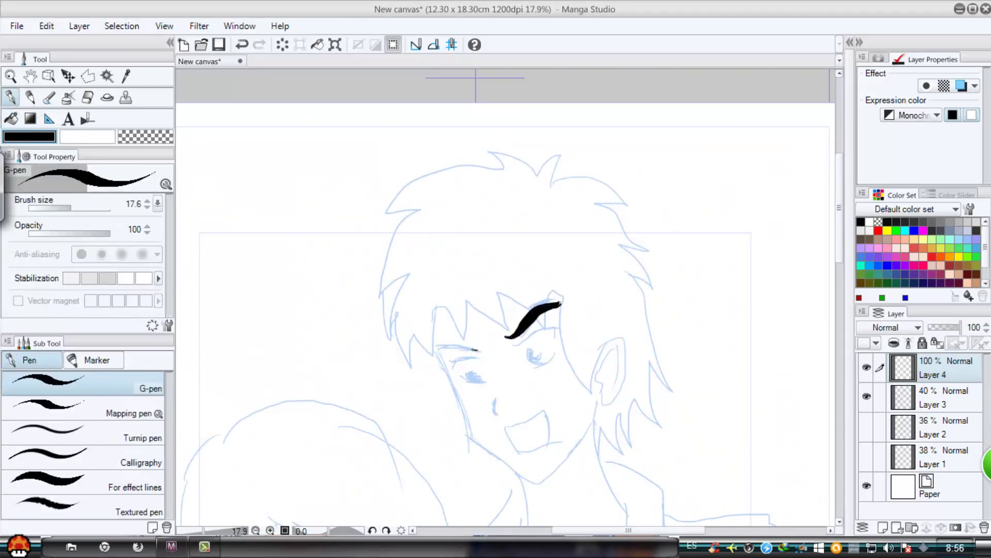
left_click_drag(475, 350, 431, 343)
key("g")
left_click(455, 347)
Ink the man's eyelids, irises and lower lash lines over the sketch
key("p")
mouse_move(516, 348)
left_mouse_down()
mouse_move(557, 329)
mouse_move(532, 367)
left_mouse_up()
left_click_drag(447, 359, 480, 361)
left_click_drag(448, 363, 487, 382)
left_click_drag(529, 347, 544, 352)
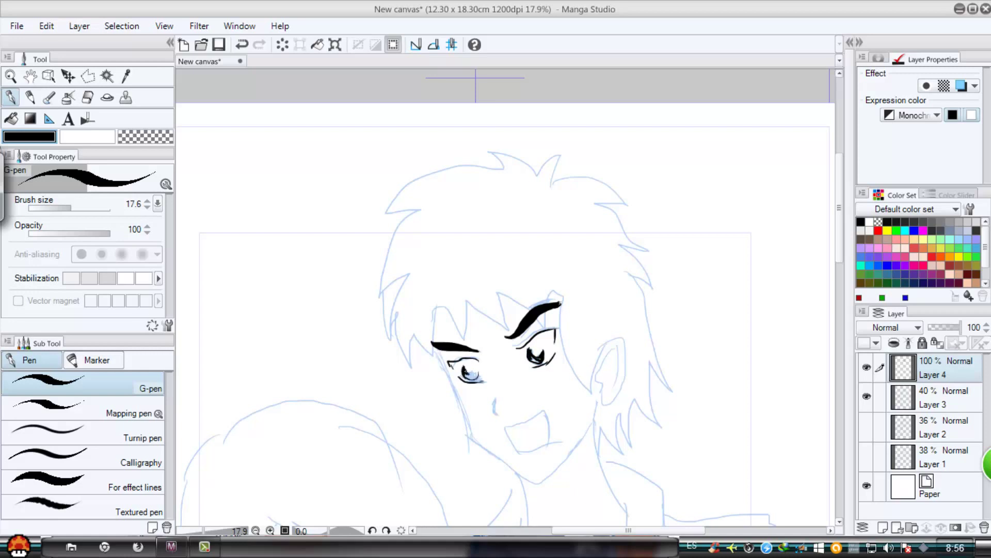
Ink the man's face outline, nose, open smiling mouth, sideburn and ear
mouse_move(458, 357)
left_mouse_down()
mouse_move(479, 361)
mouse_move(534, 479)
mouse_move(587, 435)
mouse_move(593, 399)
mouse_move(516, 452)
left_mouse_up()
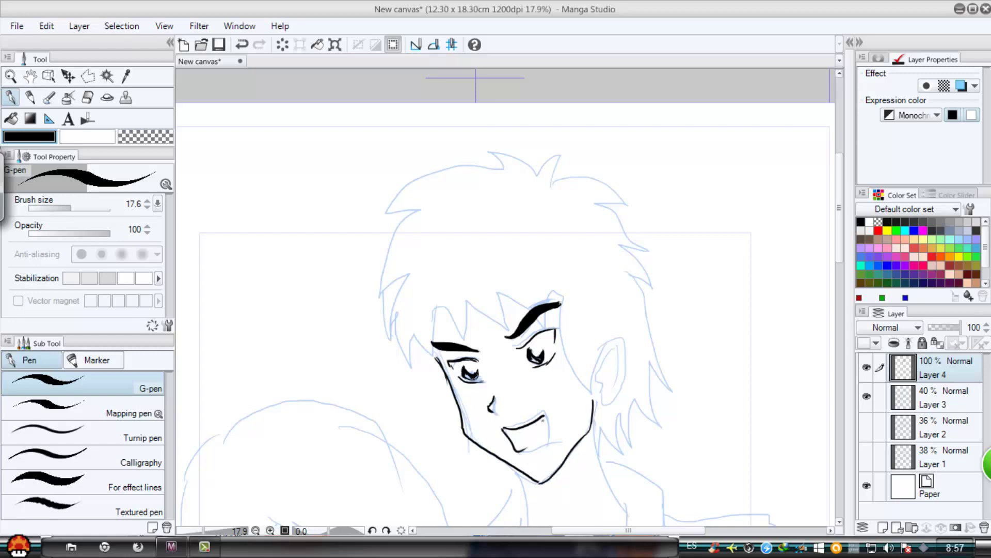
left_click_drag(547, 416, 523, 448)
left_click_drag(561, 310, 588, 399)
mouse_move(588, 398)
left_mouse_down()
mouse_move(606, 348)
mouse_move(601, 415)
left_mouse_up()
left_click_drag(617, 350, 599, 398)
left_click_drag(617, 351, 613, 391)
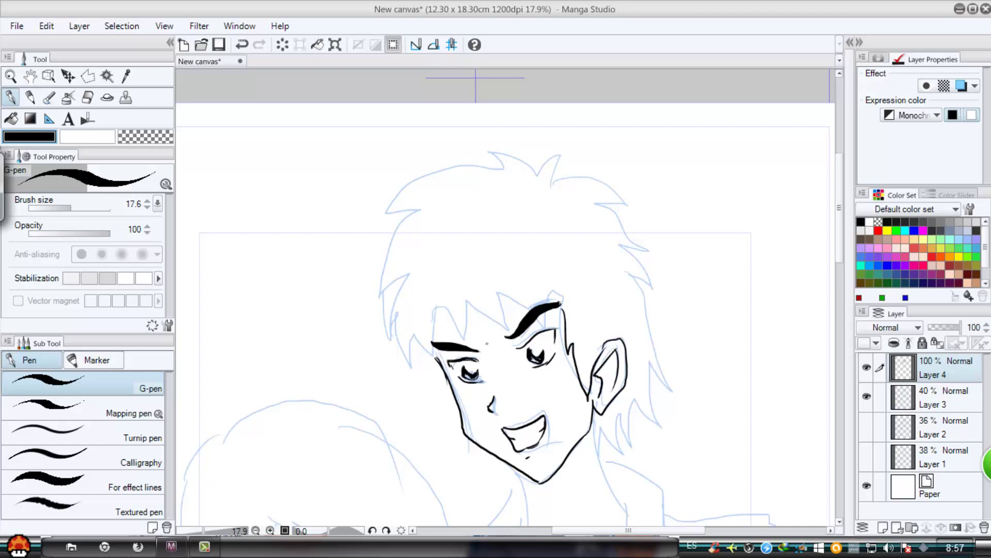
left_click_drag(399, 318, 423, 376)
left_click_drag(420, 336, 438, 361)
mouse_move(433, 344)
left_mouse_down()
mouse_move(433, 313)
mouse_move(464, 341)
left_mouse_up()
left_click_drag(464, 342, 467, 298)
mouse_move(467, 298)
left_mouse_down()
mouse_move(496, 320)
mouse_move(492, 297)
left_mouse_up()
left_click_drag(492, 297, 515, 331)
mouse_move(518, 329)
left_mouse_down()
mouse_move(511, 288)
mouse_move(569, 338)
left_mouse_up()
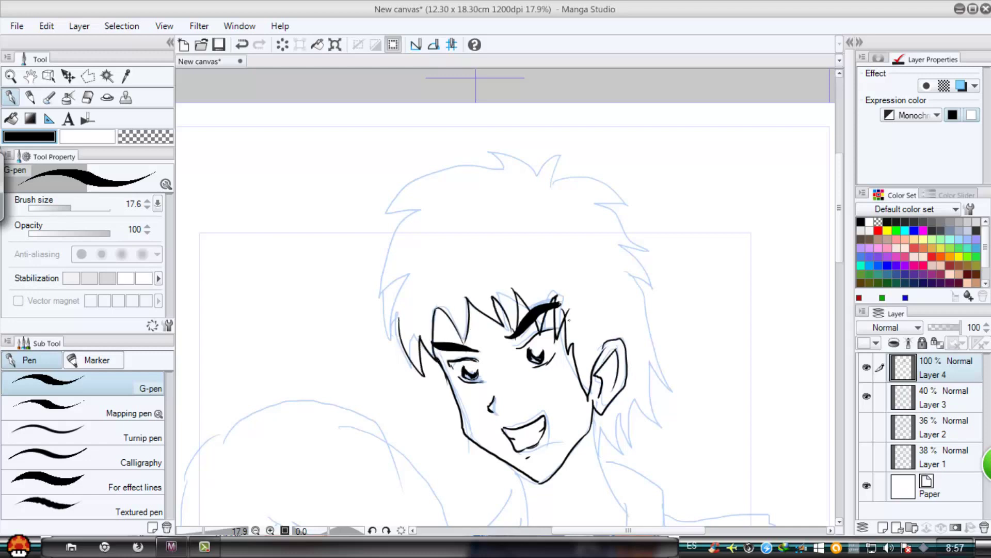
left_click(243, 44)
left_click(242, 45)
left_click(242, 45)
Ink the man's spiky hair from the crown down behind the ear to the nape
left_click_drag(538, 167, 587, 162)
mouse_move(557, 173)
left_mouse_down()
mouse_move(631, 213)
mouse_move(652, 261)
left_mouse_up()
mouse_move(622, 261)
left_mouse_down()
mouse_move(658, 305)
mouse_move(670, 413)
left_mouse_up()
mouse_move(656, 439)
left_mouse_down()
mouse_move(619, 434)
mouse_move(599, 464)
left_mouse_up()
left_click_drag(594, 416, 600, 461)
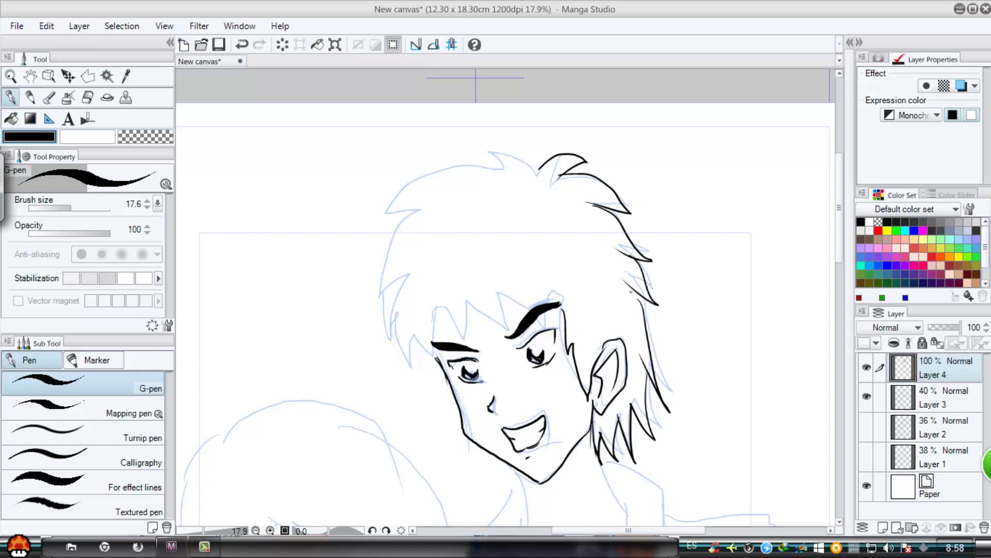
left_click_drag(633, 289, 644, 312)
Ink the front side of the man's hair and the jagged fringe across his forehead
left_click_drag(537, 170, 370, 210)
left_click_drag(370, 210, 421, 206)
mouse_move(412, 212)
left_mouse_down()
mouse_move(393, 226)
mouse_move(413, 273)
left_mouse_up()
mouse_move(411, 279)
left_mouse_down()
mouse_move(420, 344)
mouse_move(465, 347)
left_mouse_up()
left_click_drag(470, 351, 511, 343)
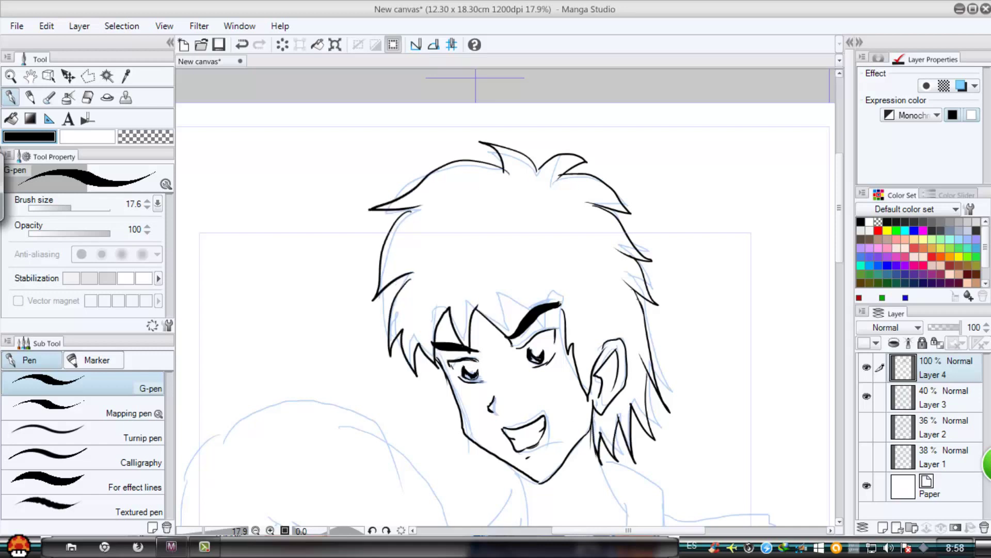
left_click_drag(498, 289, 529, 330)
left_click_drag(547, 330, 564, 305)
key("e")
key("p")
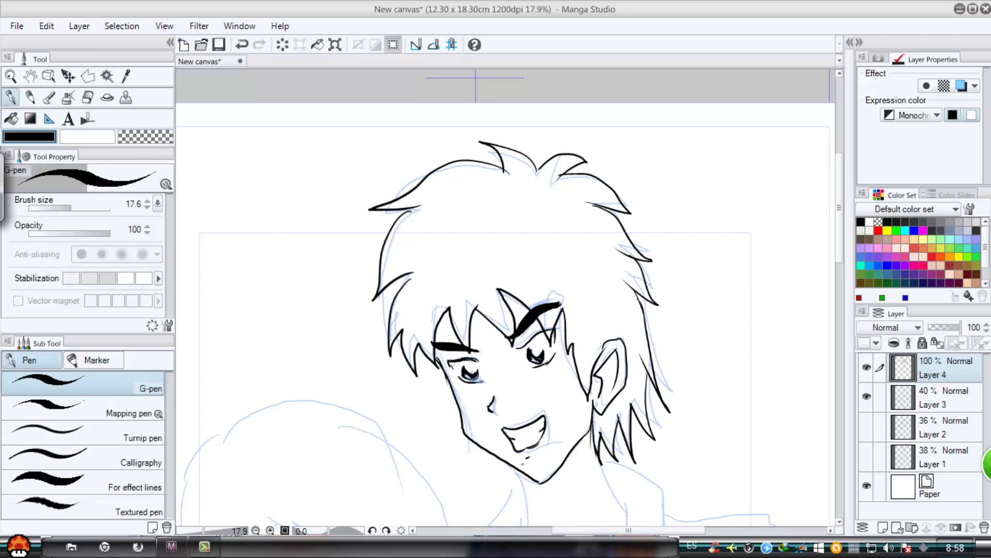
Ink the man's neck and the upper edges of his open shirt collar
left_click_drag(574, 377, 599, 364)
scroll(599, 364, "up", 2)
left_click_drag(537, 341, 554, 415)
left_click_drag(646, 336, 674, 399)
left_click_drag(543, 360, 514, 400)
mouse_move(517, 395)
left_mouse_down()
mouse_move(477, 432)
mouse_move(489, 474)
left_mouse_up()
left_click_drag(551, 397, 559, 476)
left_click_drag(646, 325, 725, 382)
left_click_drag(721, 376, 727, 473)
Erase parts of the man's inked eyes and re-ink the eyelids, lower lashes and pupils
key("e")
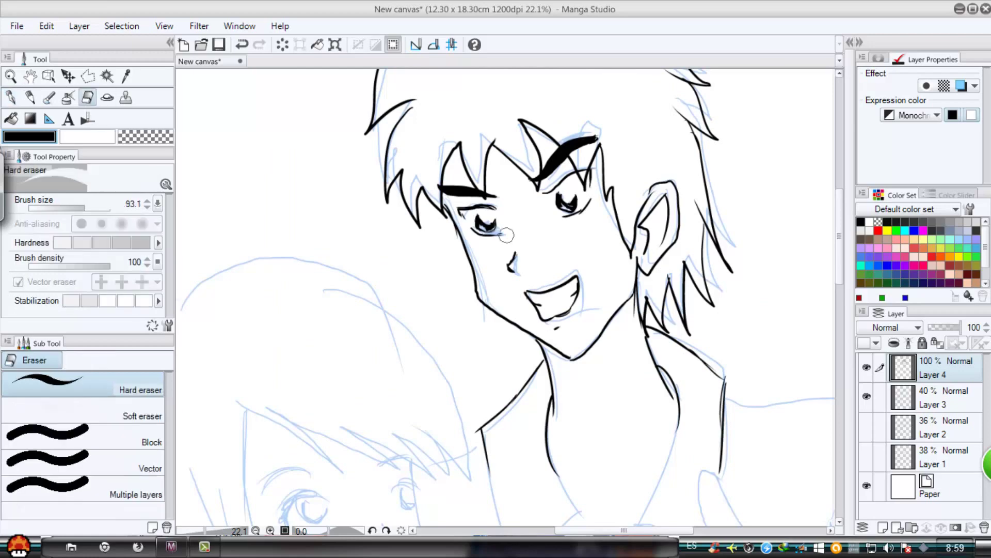
mouse_move(495, 227)
left_mouse_down()
mouse_move(460, 209)
mouse_move(565, 204)
mouse_move(593, 184)
mouse_move(580, 169)
mouse_move(591, 188)
left_mouse_up()
key("p")
left_click_drag(545, 191, 572, 177)
left_click_drag(585, 205, 564, 214)
left_click_drag(495, 205, 462, 219)
left_click_drag(482, 236, 499, 235)
left_click_drag(558, 198, 569, 207)
left_click_drag(479, 223, 490, 231)
left_click_drag(559, 197, 572, 204)
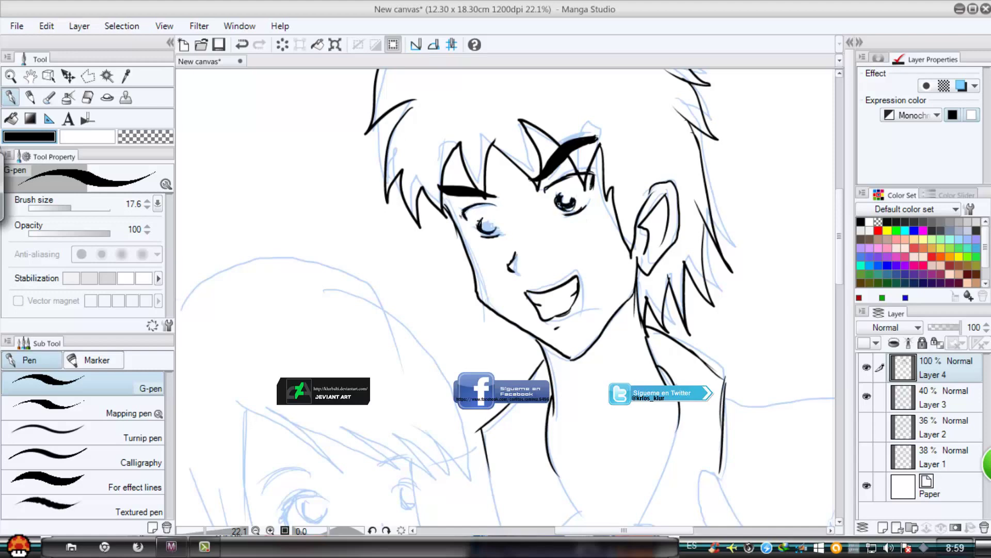
left_click_drag(486, 221, 478, 222)
Ink the man's pointed collar flaps and the neck opening, undoing strokes that need another attempt
scroll(602, 289, "down", 5)
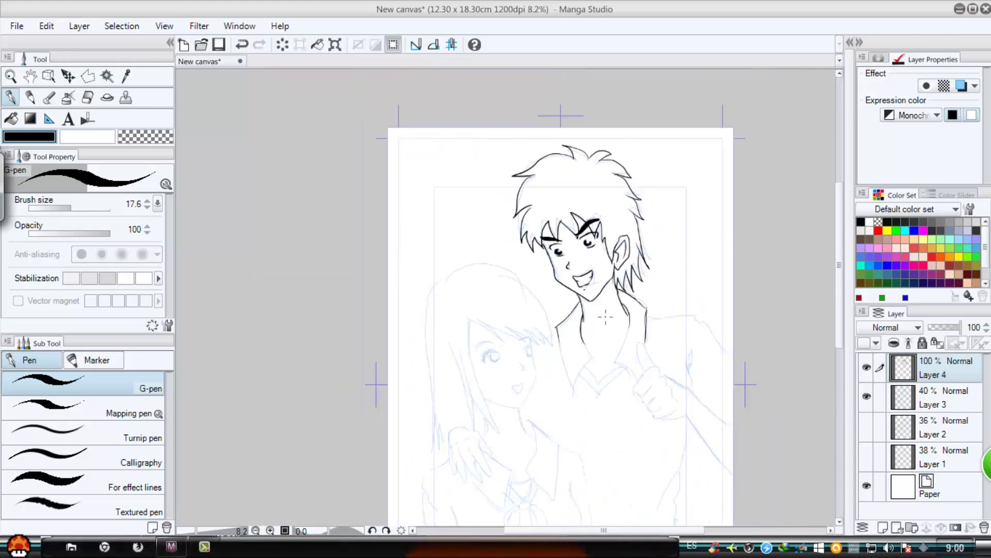
left_click_drag(591, 374, 535, 332)
scroll(534, 331, "up", 4)
mouse_move(538, 286)
left_mouse_down()
mouse_move(531, 267)
mouse_move(499, 362)
left_mouse_up()
left_click_drag(471, 260, 501, 367)
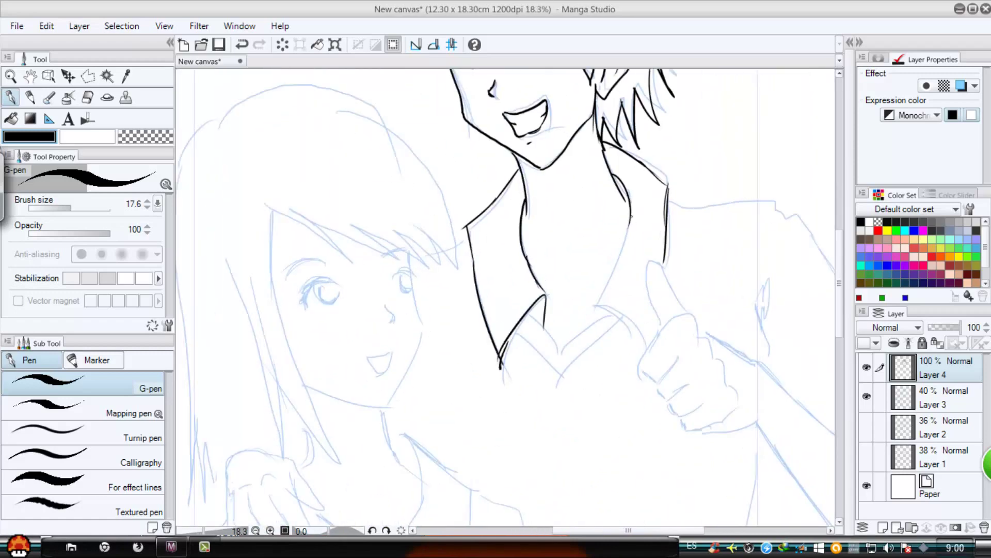
mouse_move(630, 214)
left_mouse_down()
mouse_move(643, 345)
mouse_move(661, 266)
mouse_move(684, 314)
mouse_move(672, 304)
left_mouse_up()
key("ctrl+z")
key("ctrl+z")
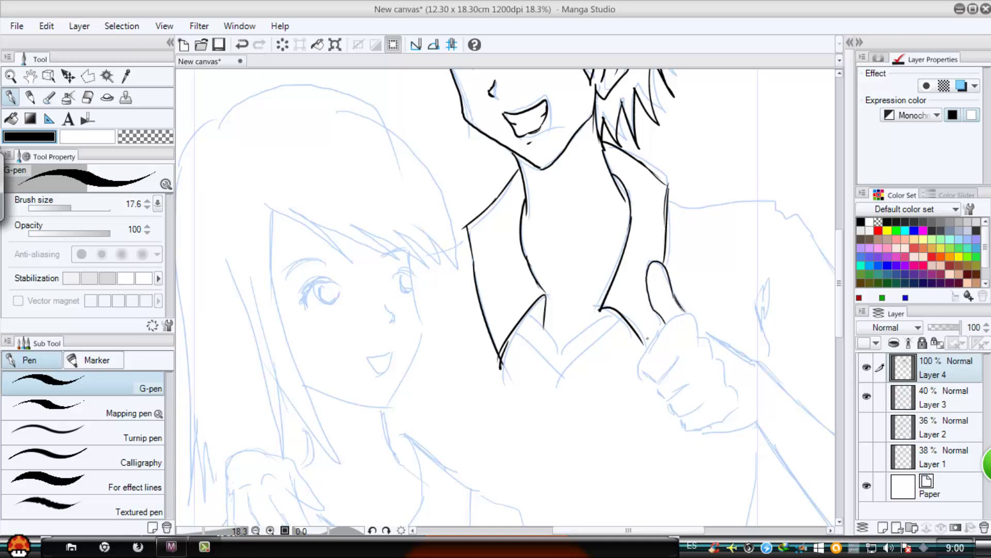
Ink the curled fingers, knuckles and lower edge of the man's thumbs-up fist
mouse_move(651, 339)
left_mouse_down()
mouse_move(698, 334)
mouse_move(715, 361)
left_mouse_up()
left_click_drag(716, 360, 724, 383)
left_click_drag(726, 383, 735, 401)
mouse_move(654, 341)
left_mouse_down()
mouse_move(639, 367)
mouse_move(651, 379)
left_mouse_up()
mouse_move(680, 353)
left_mouse_down()
mouse_move(655, 392)
mouse_move(674, 422)
left_mouse_up()
left_click_drag(666, 405, 691, 386)
left_click_drag(679, 428, 729, 414)
left_click_drag(694, 432, 759, 409)
Ink both edges of the man's forearm, his shoulder line and the folds at the top of the sleeve
left_click_drag(696, 320, 835, 437)
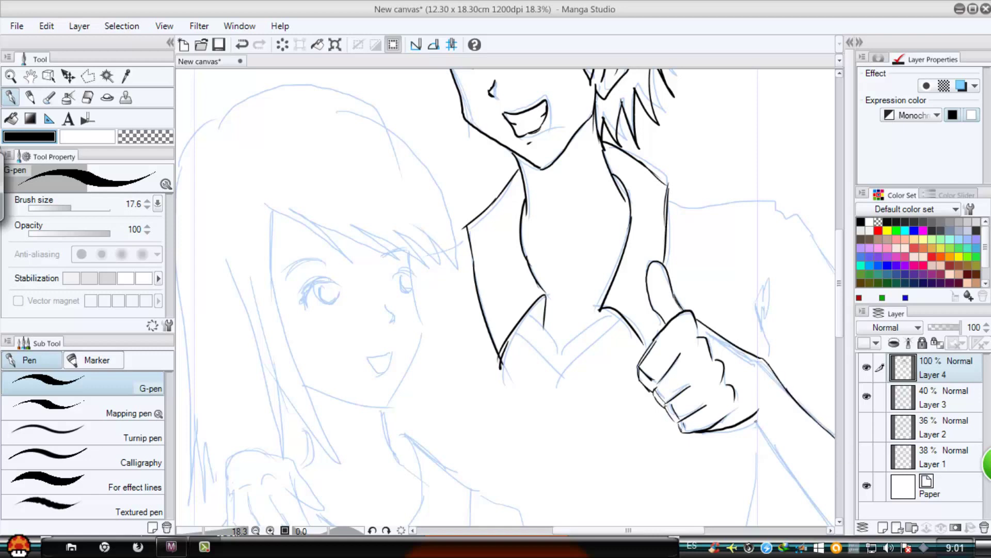
left_click_drag(755, 416, 826, 526)
left_click_drag(669, 203, 804, 227)
left_click_drag(786, 223, 757, 281)
left_click_drag(736, 230, 770, 210)
left_click_drag(764, 231, 777, 222)
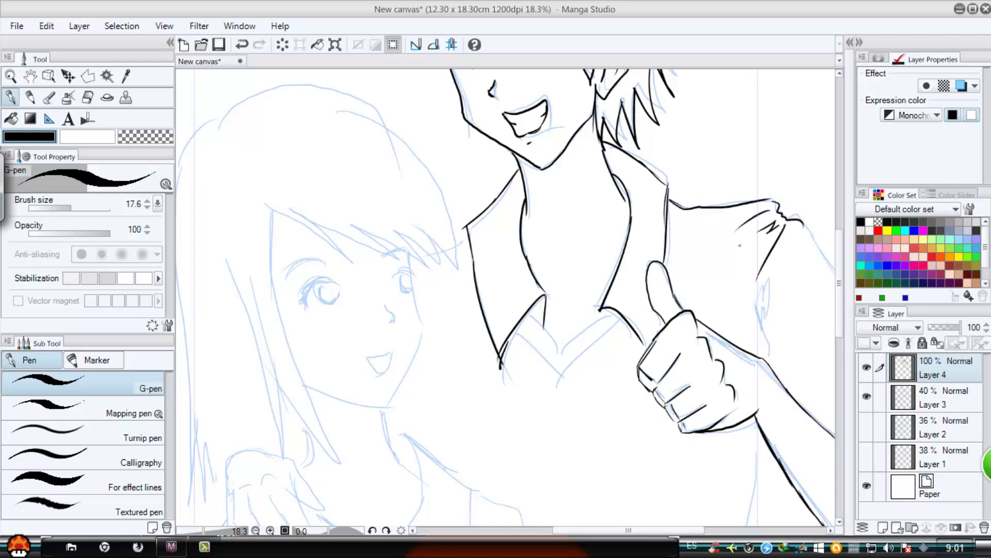
Ink the V-shaped neckline band of the man's shirt, the dark neck shadow and the collarbones
left_click_drag(526, 310, 563, 345)
left_click_drag(564, 345, 604, 312)
left_click_drag(526, 310, 565, 374)
left_click_drag(565, 373, 623, 318)
left_click_drag(615, 177, 627, 197)
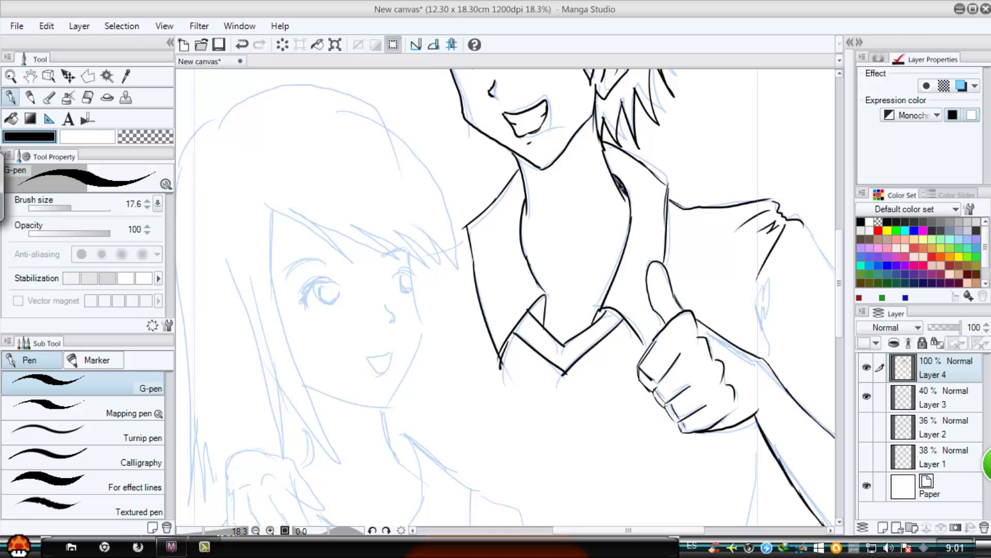
left_click_drag(577, 251, 609, 244)
left_click_drag(528, 250, 560, 249)
Ink the man's sleeve, the long chest fold and the side folds of his shirt
scroll(568, 264, "down", 3)
scroll(626, 330, "up", 2)
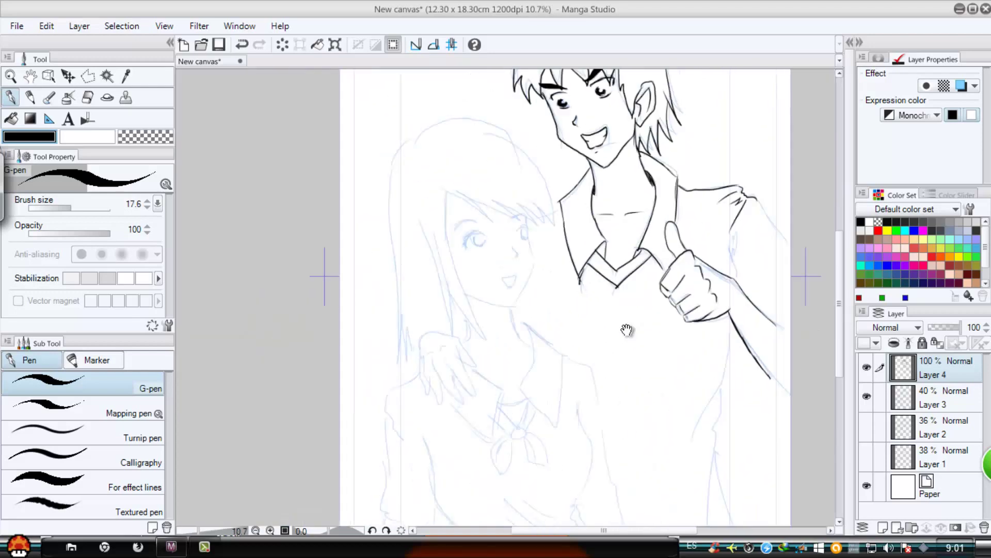
scroll(653, 219, "up", 3)
left_click_drag(617, 221, 675, 293)
mouse_move(573, 282)
left_mouse_down()
mouse_move(578, 354)
mouse_move(622, 385)
mouse_move(519, 488)
left_mouse_up()
scroll(560, 260, "down", 4)
left_click_drag(563, 407, 537, 501)
left_click_drag(522, 466, 506, 492)
mouse_move(406, 332)
left_mouse_down()
mouse_move(482, 417)
mouse_move(511, 369)
mouse_move(587, 318)
left_mouse_up()
Try to ink the woman's cheek and jaw contour over the blue sketch
scroll(456, 399, "down", 3)
scroll(469, 371, "up", 4)
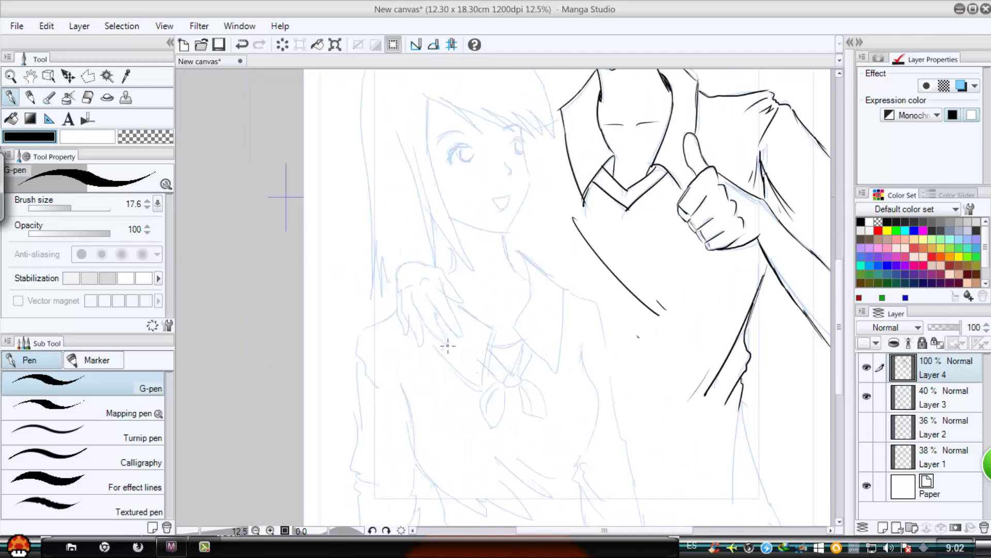
scroll(447, 345, "down", 2)
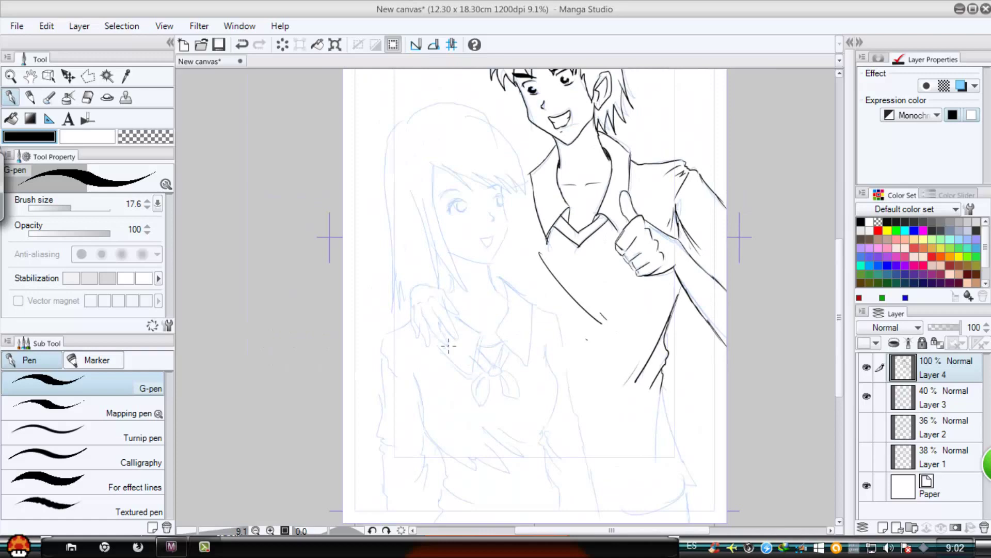
scroll(448, 346, "up", 3)
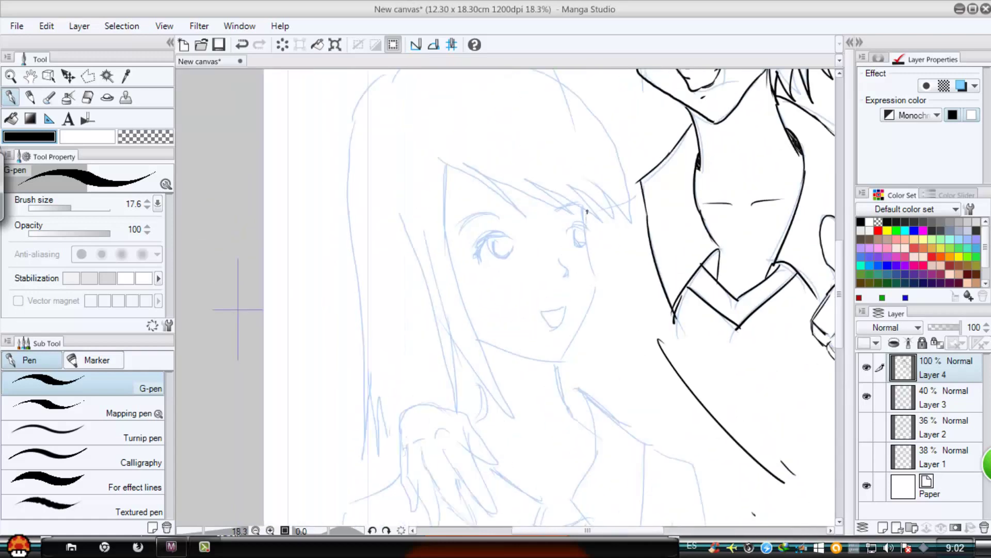
mouse_move(587, 211)
left_mouse_down()
mouse_move(594, 302)
mouse_move(560, 359)
mouse_move(472, 330)
left_mouse_up()
left_click(242, 45)
left_click(241, 45)
left_click(241, 45)
left_click_drag(585, 209, 559, 353)
left_click(242, 45)
Ink the woman's face contour from the fringe down the cheek to the chin and back along the jaw
mouse_move(585, 211)
left_mouse_down()
mouse_move(589, 283)
mouse_move(563, 352)
mouse_move(483, 338)
left_mouse_up()
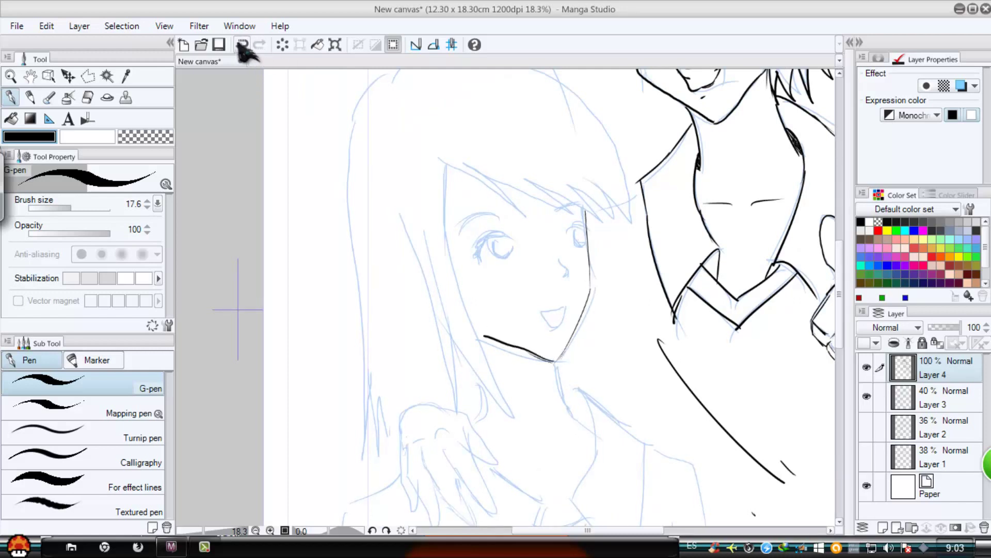
left_click(242, 45)
left_click(242, 45)
left_click_drag(556, 362, 481, 339)
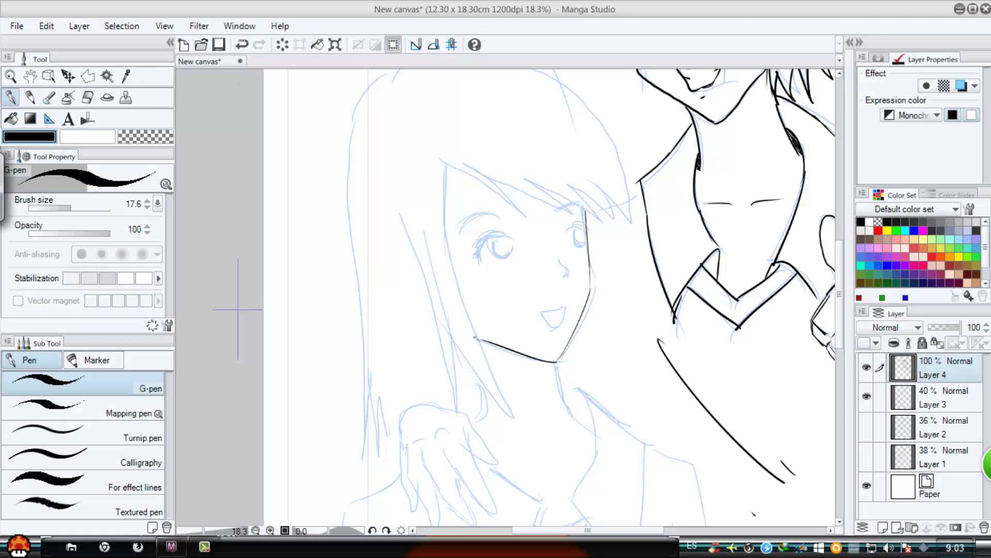
Ink the woman's mouth and both eyes with thick upper lashes, oval irises and short lower-lid marks
left_click_drag(539, 311, 561, 308)
left_click_drag(477, 237, 512, 235)
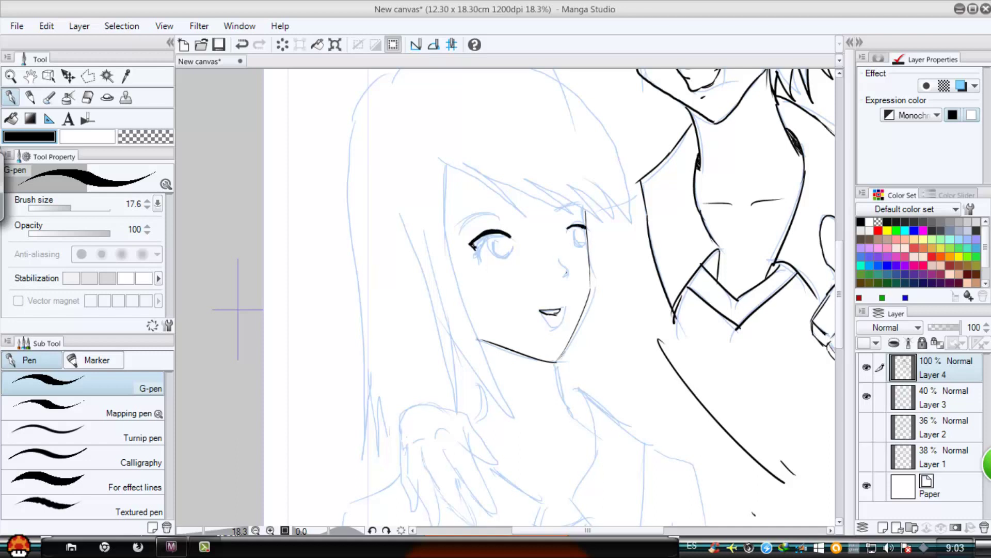
left_click_drag(501, 267, 509, 266)
left_click_drag(578, 255, 582, 257)
mouse_move(481, 242)
left_mouse_down()
mouse_move(513, 239)
mouse_move(482, 243)
left_mouse_up()
left_click_drag(573, 229, 586, 253)
mouse_move(483, 250)
left_mouse_down()
mouse_move(495, 242)
mouse_move(505, 261)
left_mouse_up()
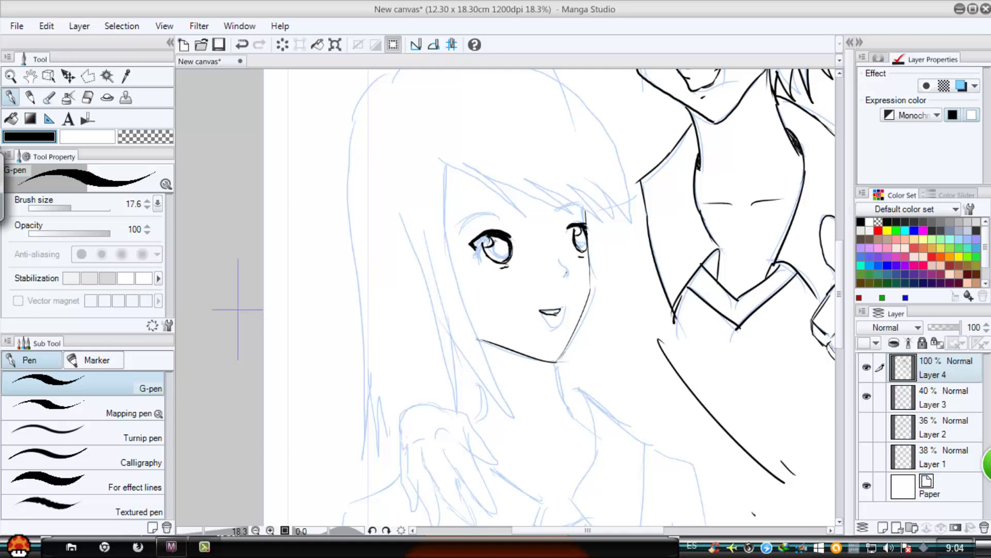
Ink the woman's two arched eyebrows and compare the linework with the Layer 3 sketch hidden
left_click_drag(553, 213, 586, 207)
mouse_move(509, 219)
left_mouse_down()
mouse_move(463, 226)
mouse_move(461, 218)
left_mouse_up()
left_click(243, 45)
left_click(242, 45)
left_click_drag(558, 215, 585, 210)
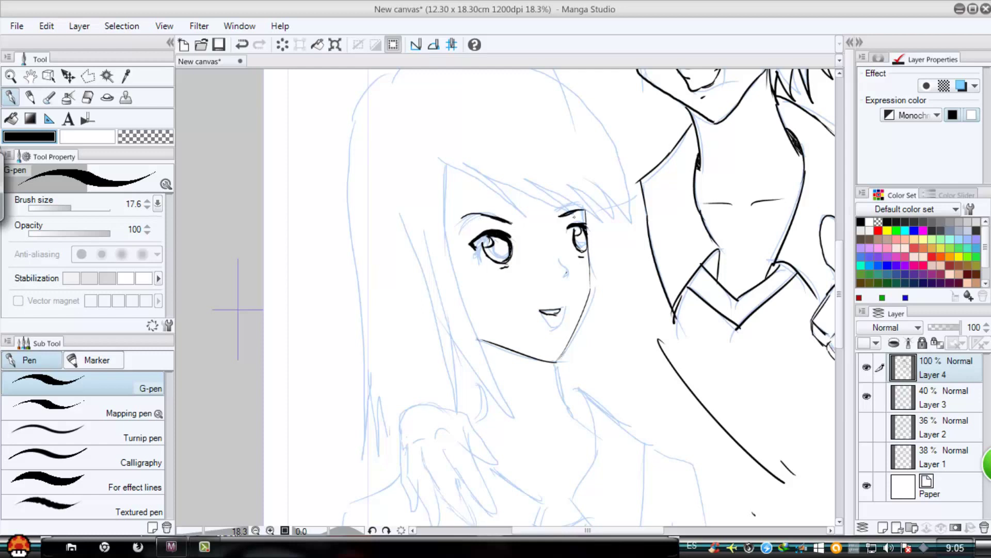
left_click(867, 396)
left_click(867, 397)
Paint out the woman's cheek line in white and re-ink it in black slightly further out, down to the chin
left_click(88, 98)
left_click(11, 97)
left_click(106, 135)
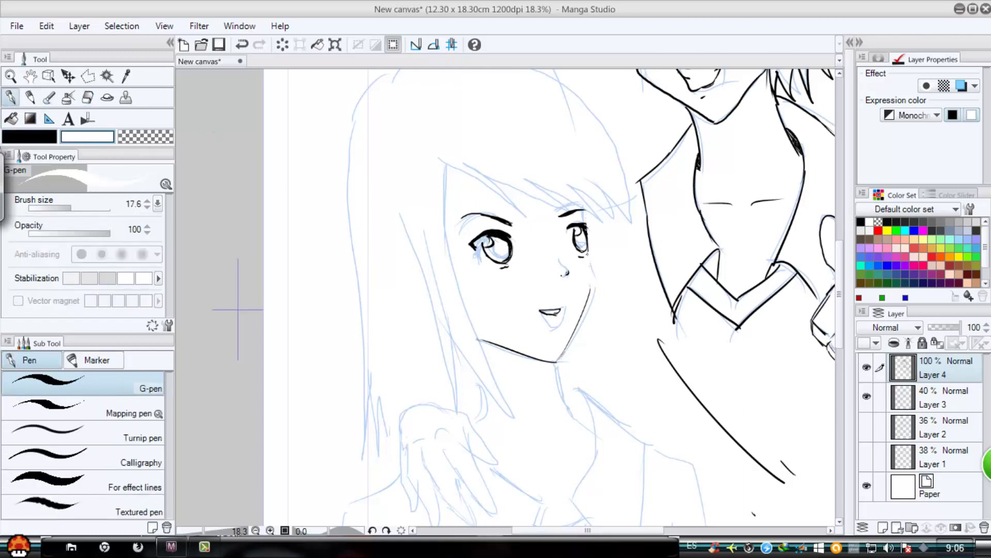
left_click_drag(591, 288, 577, 323)
key("x")
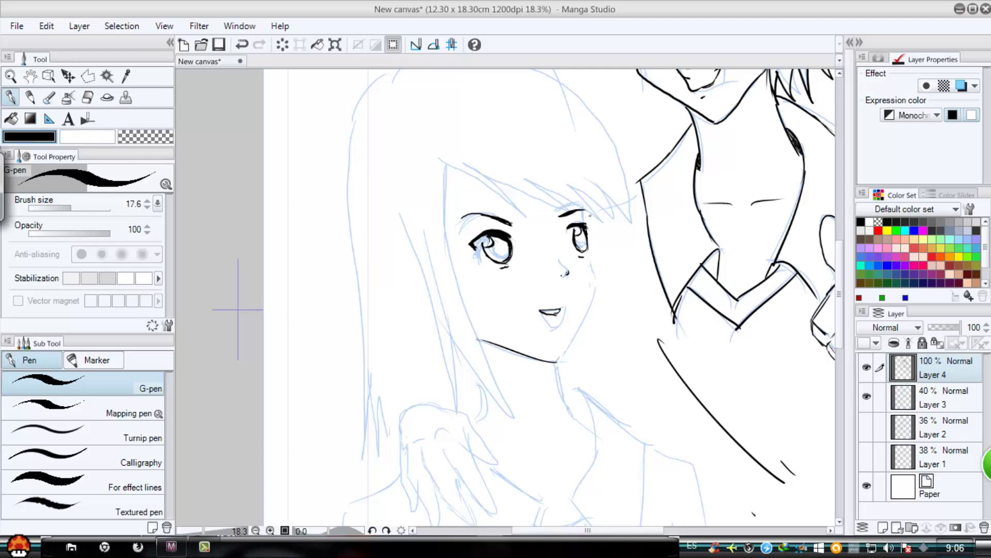
mouse_move(589, 212)
left_mouse_down()
mouse_move(596, 289)
mouse_move(577, 329)
mouse_move(595, 295)
mouse_move(555, 361)
left_mouse_up()
Hide the Layer 3 sketch, extend the woman's jaw line upward and ink pointed fringe strands above her eyes
left_click(867, 396)
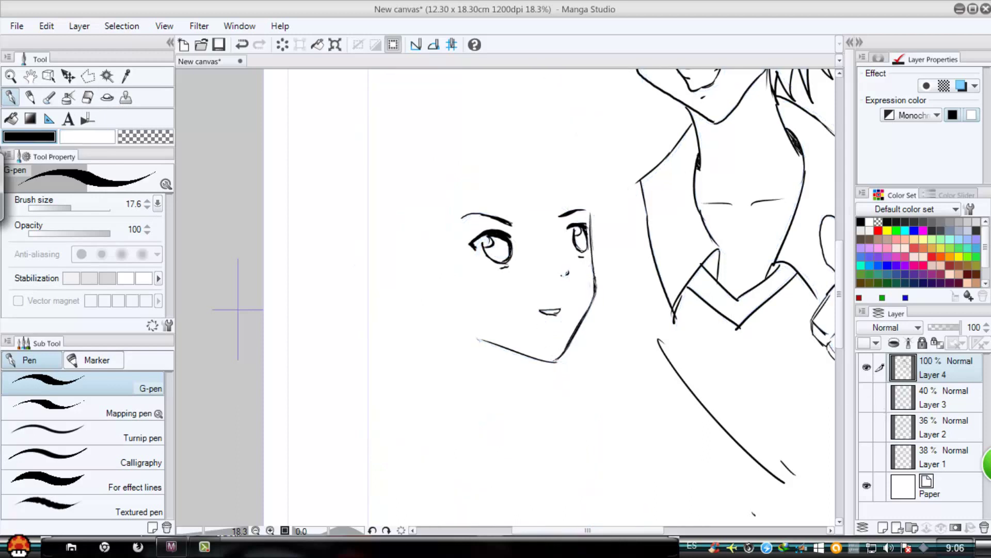
left_click_drag(460, 312, 496, 345)
mouse_move(564, 156)
left_mouse_down()
mouse_move(542, 239)
mouse_move(497, 216)
left_mouse_up()
mouse_move(484, 168)
left_mouse_down()
mouse_move(493, 227)
mouse_move(479, 209)
left_mouse_up()
left_click_drag(467, 191, 476, 212)
Try inking side locks and outer fringe strands around the woman's face
mouse_move(418, 159)
left_mouse_down()
mouse_move(415, 213)
mouse_move(438, 327)
left_mouse_up()
mouse_move(435, 230)
left_mouse_down()
mouse_move(445, 318)
mouse_move(418, 349)
left_mouse_up()
left_click_drag(426, 230, 428, 324)
left_click_drag(424, 235, 438, 297)
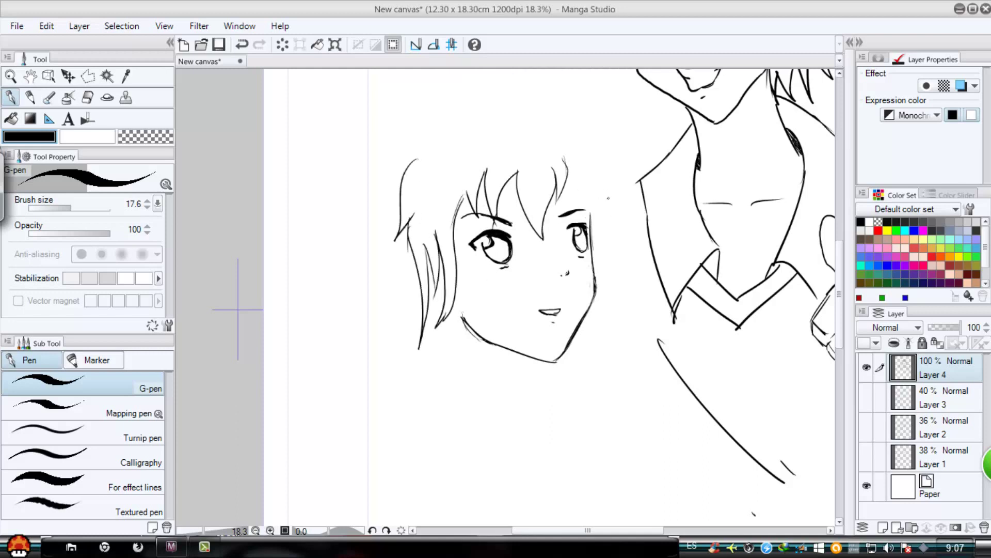
left_click_drag(570, 165, 582, 199)
mouse_move(590, 151)
left_mouse_down()
mouse_move(602, 166)
mouse_move(598, 225)
left_mouse_up()
left_click_drag(580, 187, 593, 220)
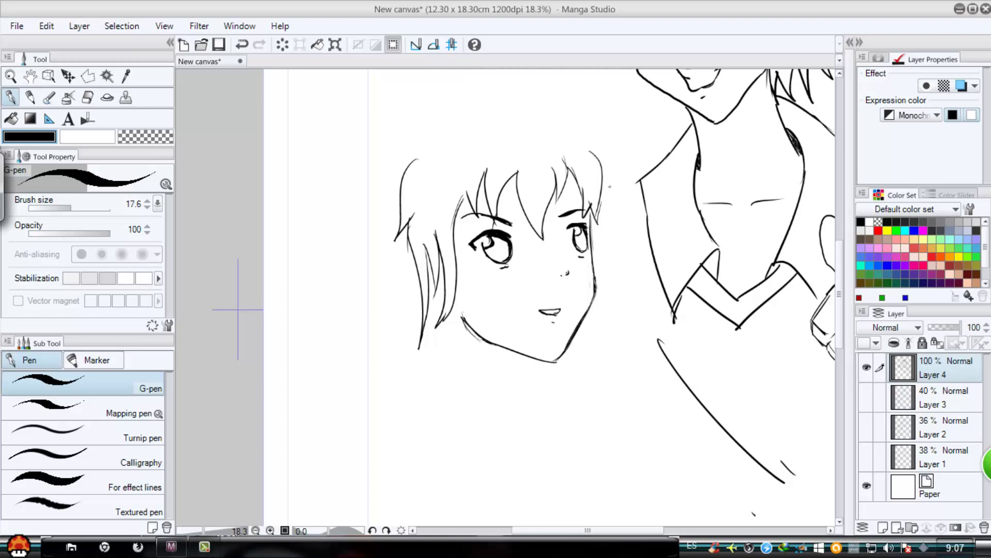
mouse_move(614, 171)
left_mouse_down()
mouse_move(609, 341)
mouse_move(575, 374)
left_mouse_up()
left_click(243, 46)
left_click(244, 46)
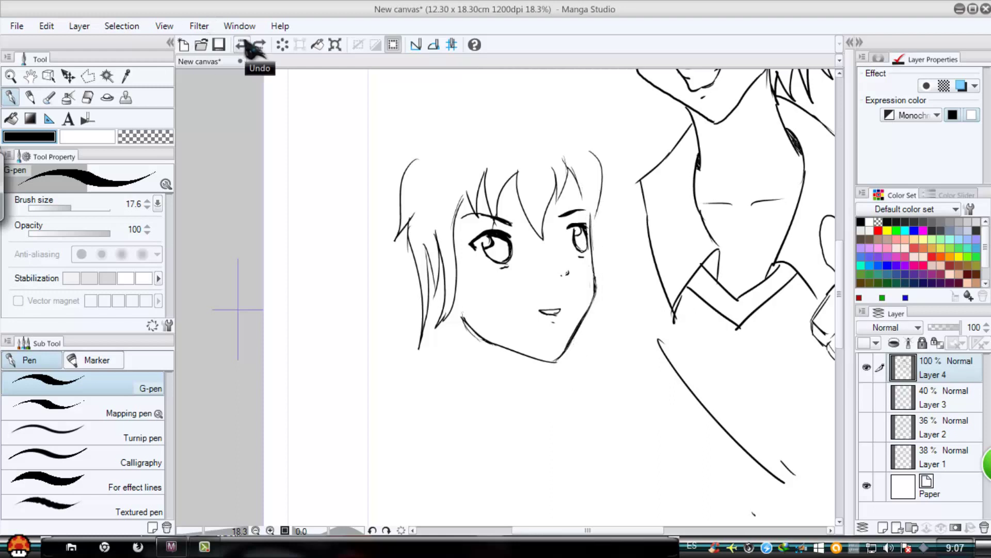
left_click(242, 45)
left_click(243, 45)
left_click(242, 45)
left_click(242, 45)
Trim the woman's mouth and nose marks with the hard eraser
key("e")
left_click_drag(537, 311, 557, 311)
left_click_drag(568, 271, 562, 277)
key("p")
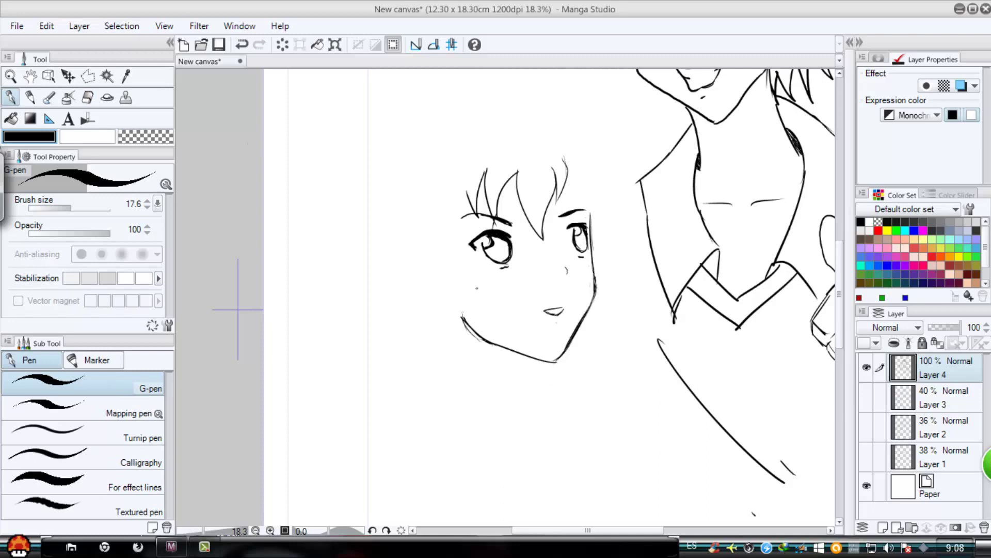
Erase the woman's chin and jaw line and re-ink them higher for a shorter face
key("e")
mouse_move(557, 361)
left_mouse_down()
mouse_move(479, 338)
mouse_move(570, 339)
left_mouse_up()
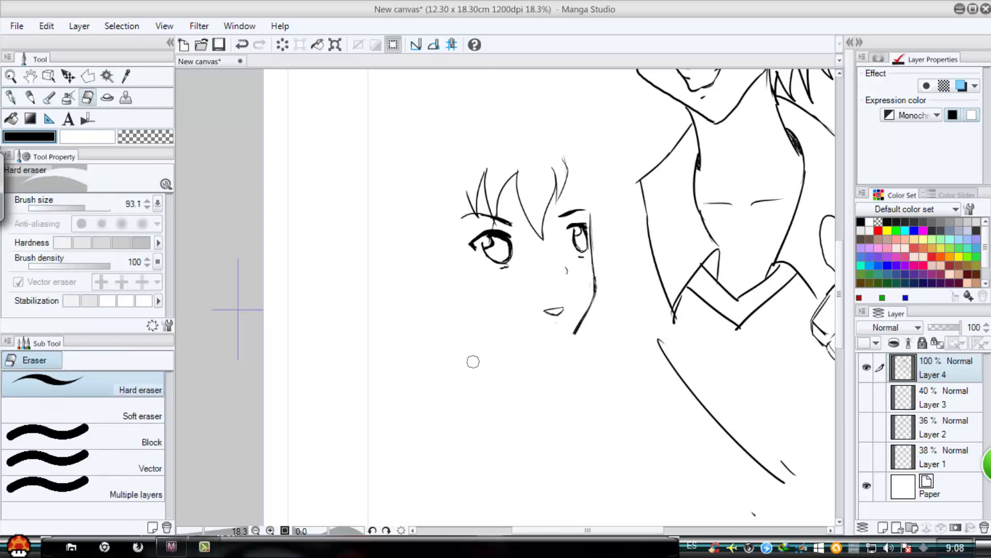
key("p")
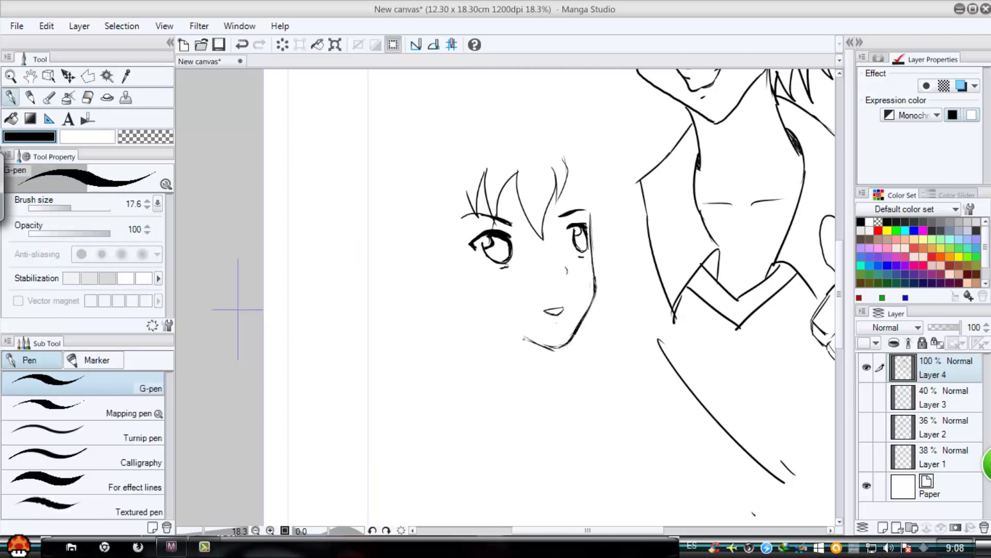
left_click(242, 45)
left_click(242, 45)
key("ctrl+y")
left_click_drag(550, 350, 490, 327)
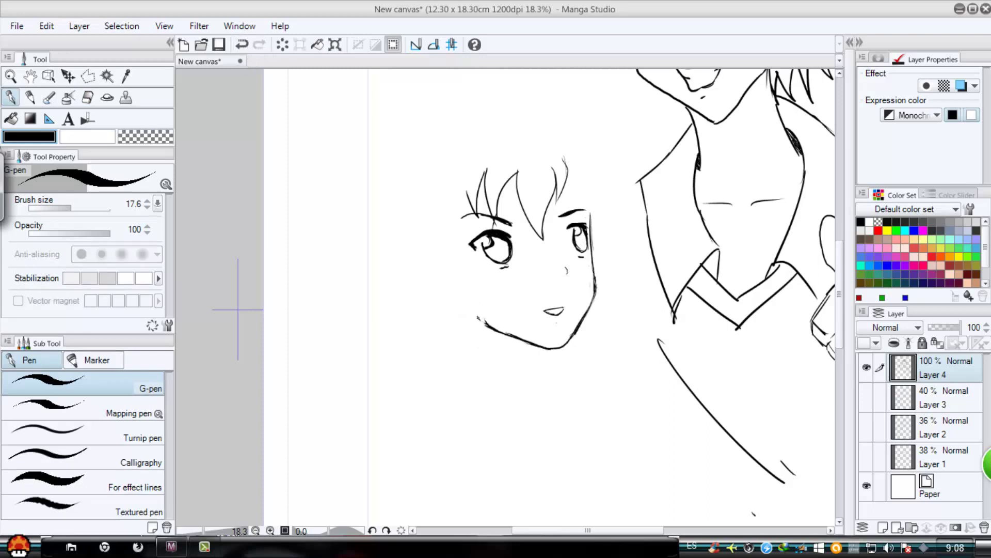
Ink the woman's outer fringe strands, back hair line, ear and the long lock in front of the ear
left_click(867, 398)
left_click(867, 398)
scroll(479, 241, "down", 5)
scroll(480, 241, "up", 2)
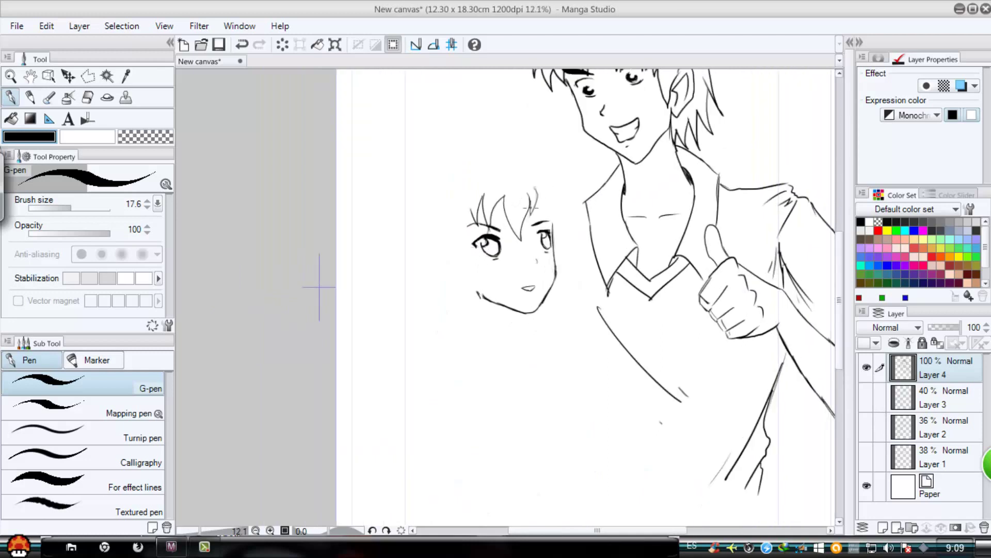
mouse_move(549, 180)
left_mouse_down()
mouse_move(568, 231)
mouse_move(551, 225)
left_mouse_up()
left_click_drag(433, 191, 429, 234)
mouse_move(467, 222)
left_mouse_down()
mouse_move(464, 369)
mouse_move(460, 269)
mouse_move(458, 281)
left_mouse_up()
Erase the woman's lower cheek, chin and jaw and re-ink them as a narrower contour
key("ctrl+plus")
key("e")
mouse_move(557, 261)
left_mouse_down()
mouse_move(514, 323)
mouse_move(462, 294)
left_mouse_up()
key("p")
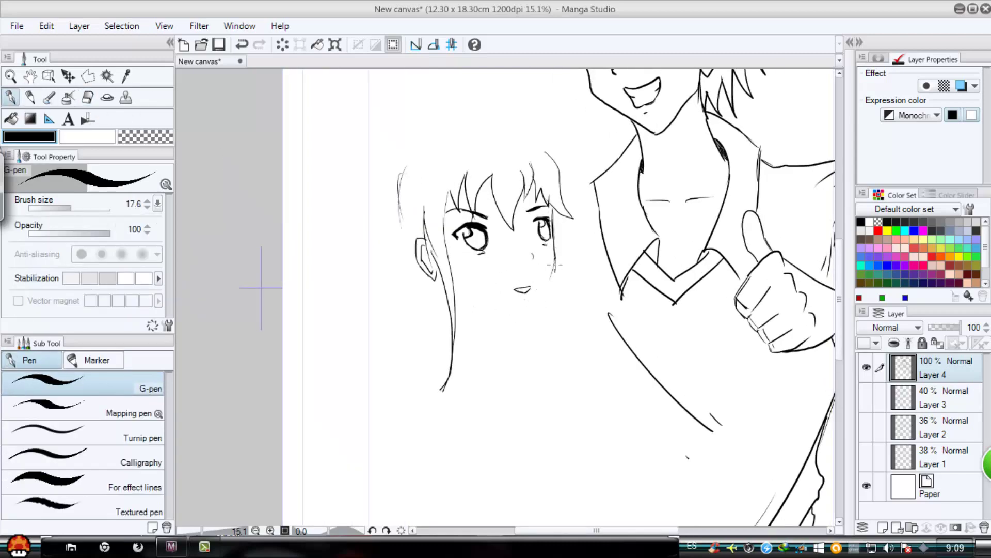
mouse_move(553, 263)
left_mouse_down()
mouse_move(523, 317)
mouse_move(483, 310)
mouse_move(461, 286)
left_mouse_up()
Erase the woman's mouth and re-ink it as a small shape
key("ctrl+minus")
key("ctrl+minus")
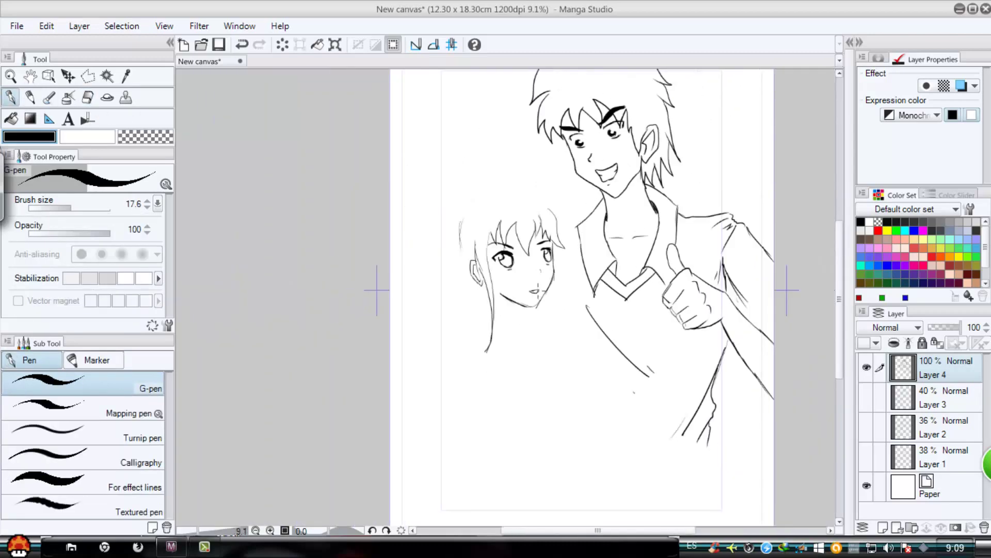
key("e")
key("p")
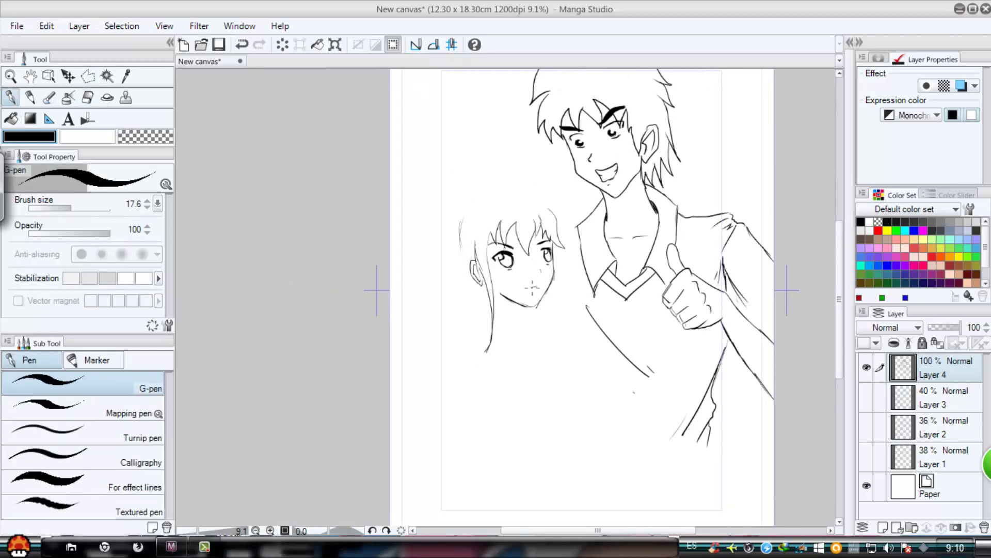
Select the woman's far eye with the polyline marquee
scroll(537, 285, "up", 4)
key("m")
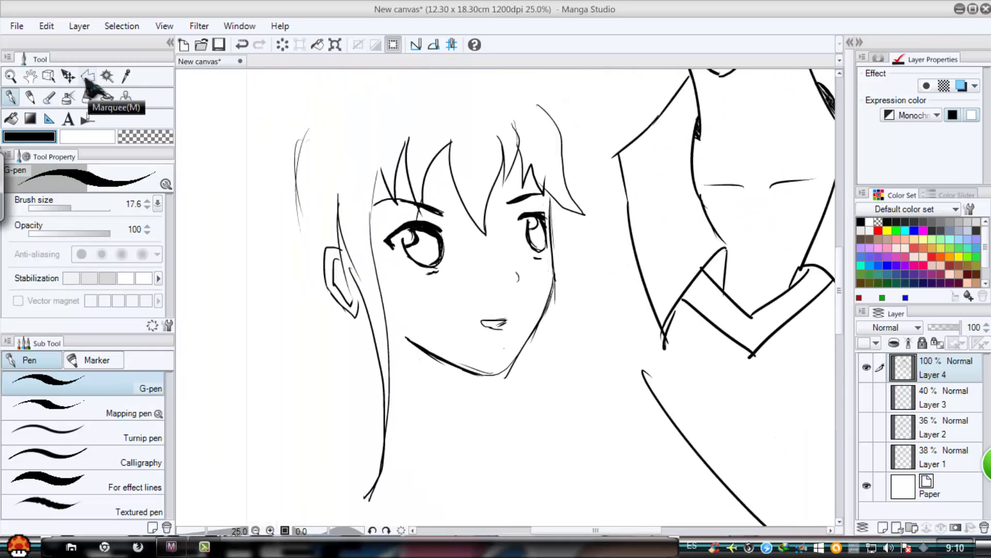
left_click(535, 266)
left_click(547, 257)
left_click(543, 200)
left_click(509, 216)
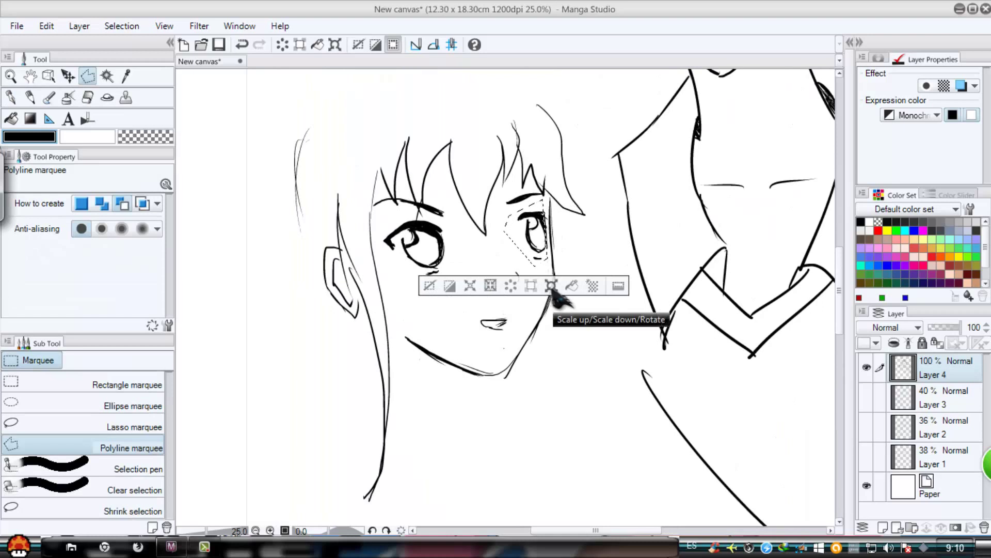
left_click(490, 285)
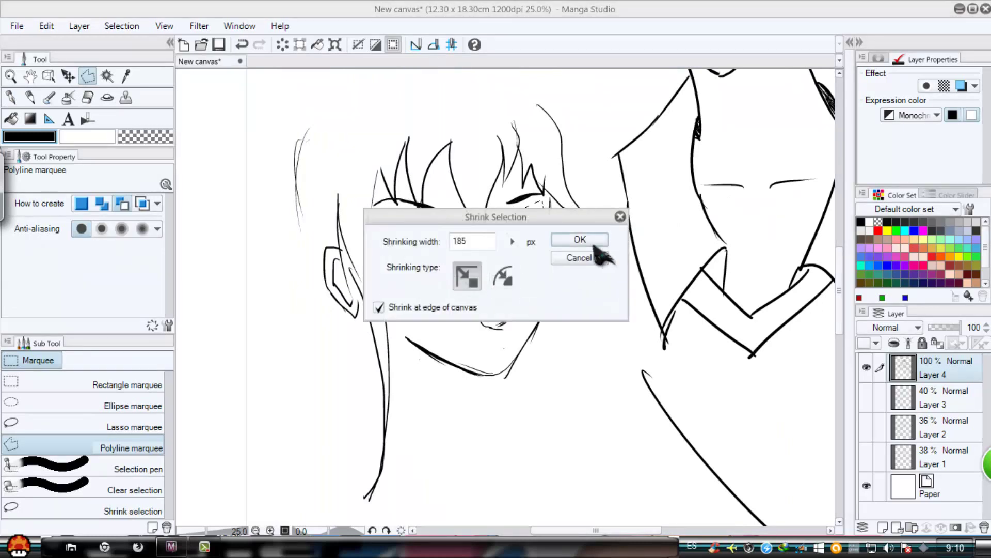
left_click(581, 240)
left_click(532, 285)
left_click(241, 44)
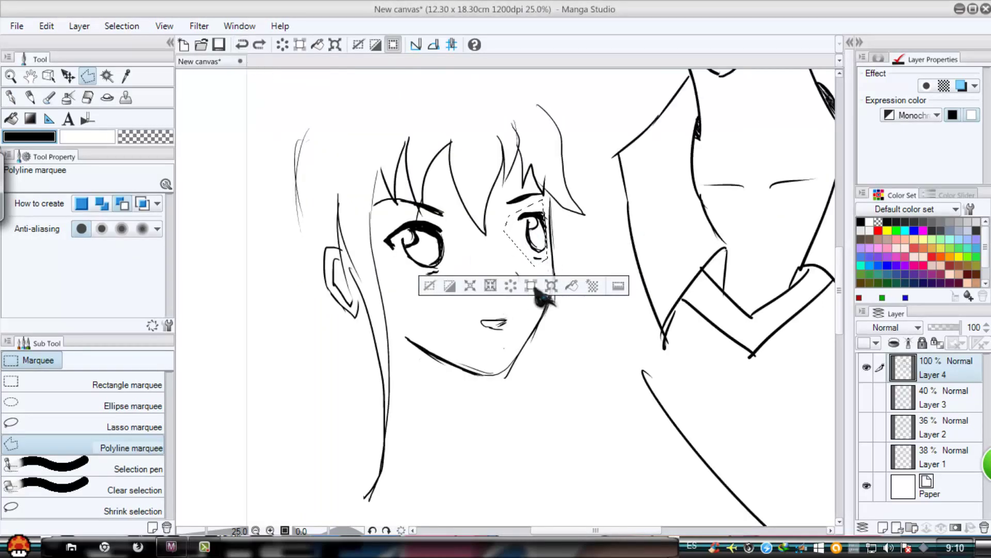
Scale and rotate the selected eye so it extends closer to the nose, and clear the selection
left_click(551, 285)
left_click_drag(504, 268, 487, 273)
left_click_drag(557, 270, 556, 258)
key("Return")
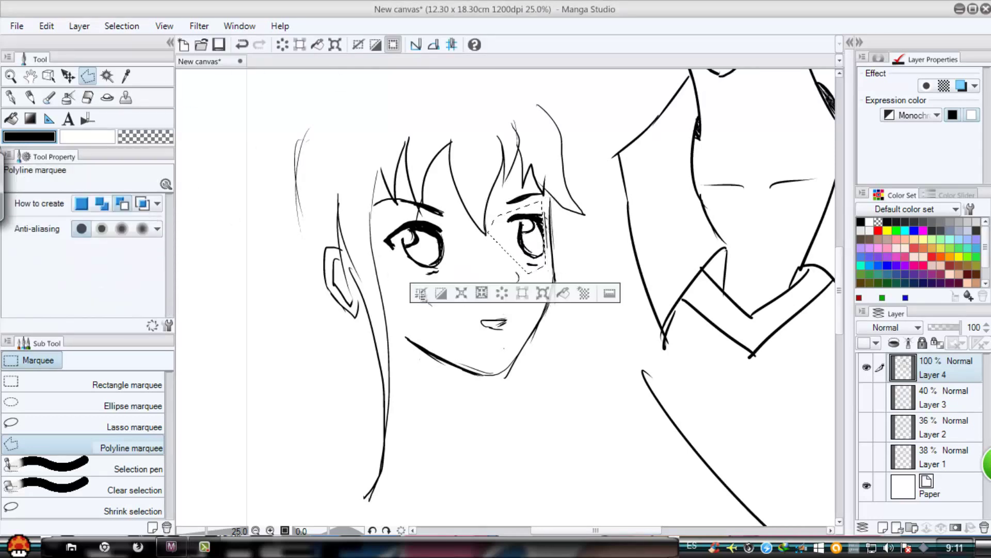
left_click(422, 296)
key("p")
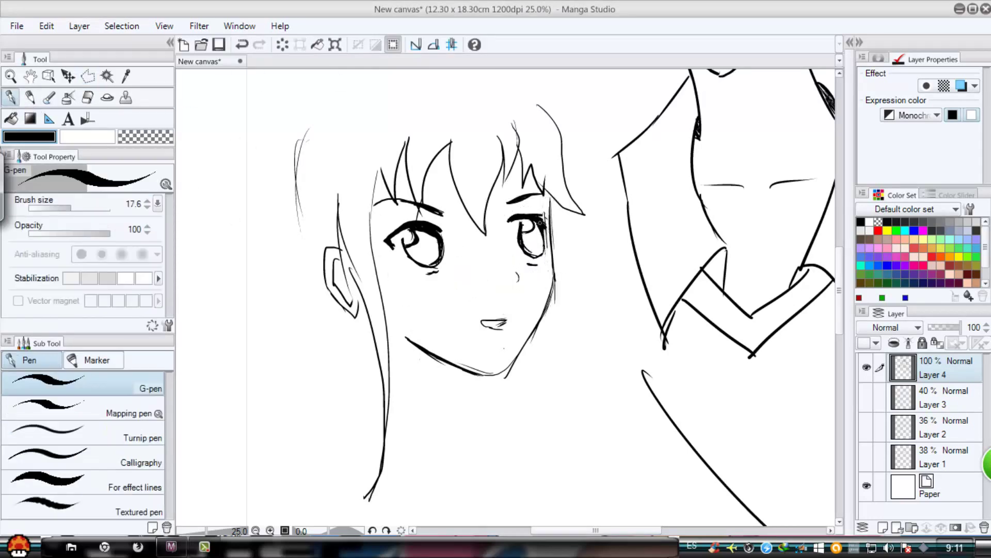
Erase the outer edges of the woman's mouth and part of the nose, and touch up both with the G-pen
key("e")
left_click_drag(469, 318, 507, 324)
left_click(513, 275)
key("p")
Ink the woman's rear jaw and outer hair edge, and detail her face with blush hatching and darker eyes
left_click_drag(391, 314, 413, 343)
mouse_move(274, 125)
left_mouse_down()
mouse_move(261, 171)
mouse_move(289, 290)
left_mouse_up()
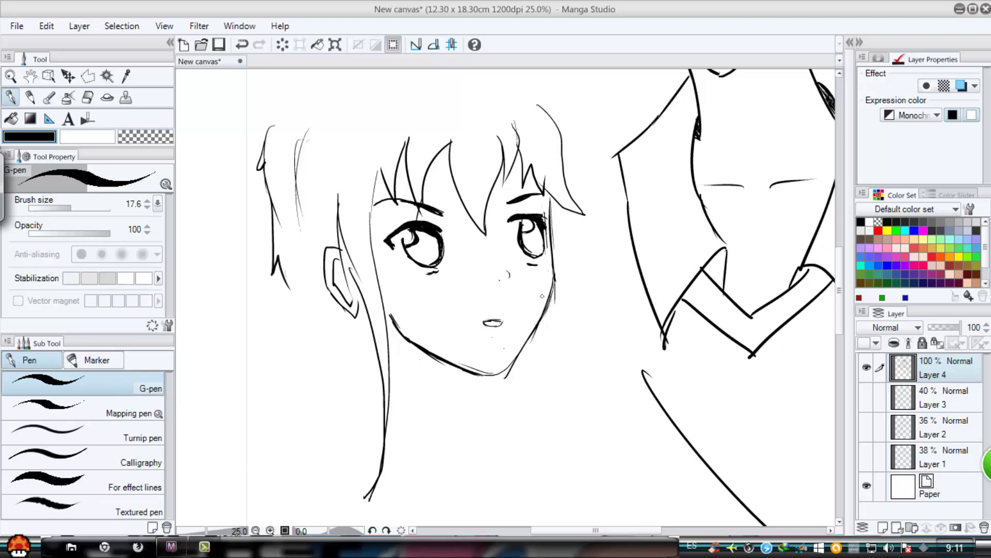
mouse_move(484, 322)
left_mouse_down()
mouse_move(502, 320)
mouse_move(483, 322)
left_mouse_up()
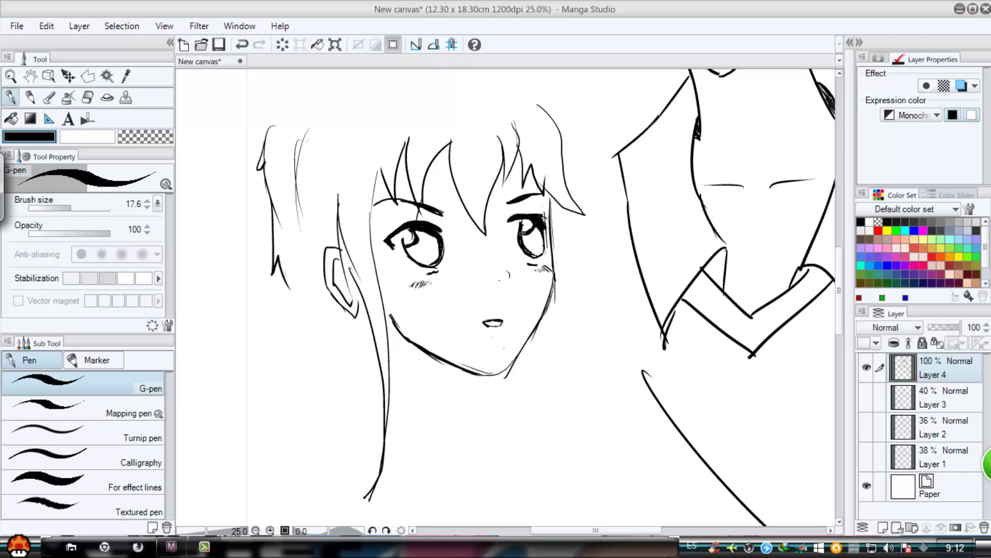
left_click_drag(415, 233, 437, 239)
Ink the crown of the woman's hair and a ribbon bow on top of her head
scroll(567, 305, "down", 5)
scroll(574, 310, "up", 3)
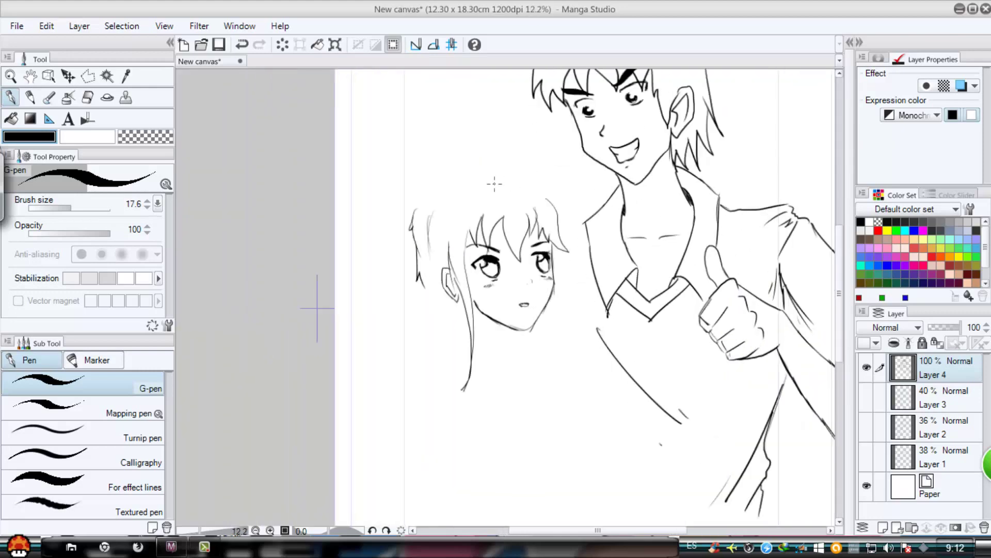
mouse_move(499, 169)
left_mouse_down()
mouse_move(533, 141)
mouse_move(497, 175)
mouse_move(443, 148)
mouse_move(478, 166)
mouse_move(444, 246)
left_mouse_up()
left_click_drag(457, 174, 438, 266)
left_click_drag(522, 170, 547, 198)
left_click_drag(490, 156, 496, 153)
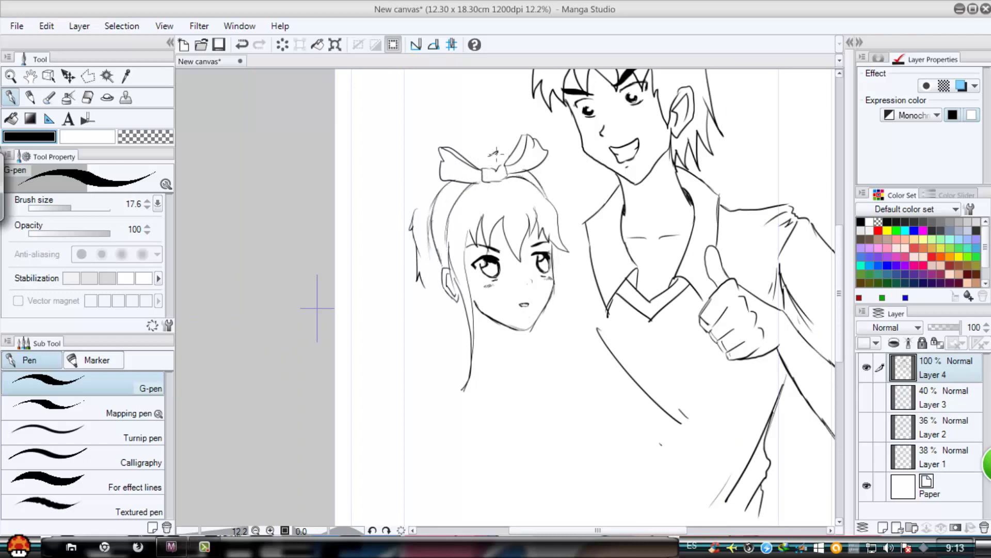
Ink the jagged outer edge of the woman's hair and a long lock falling beside her far cheek
left_click_drag(435, 177, 408, 198)
left_click_drag(419, 279, 423, 327)
left_click_drag(553, 248, 572, 386)
left_click_drag(548, 310, 553, 348)
Finish the hair's lower tips and ink the woman's neck and pointed shirt collar, checking against the Layer 3 sketch
left_click(867, 396)
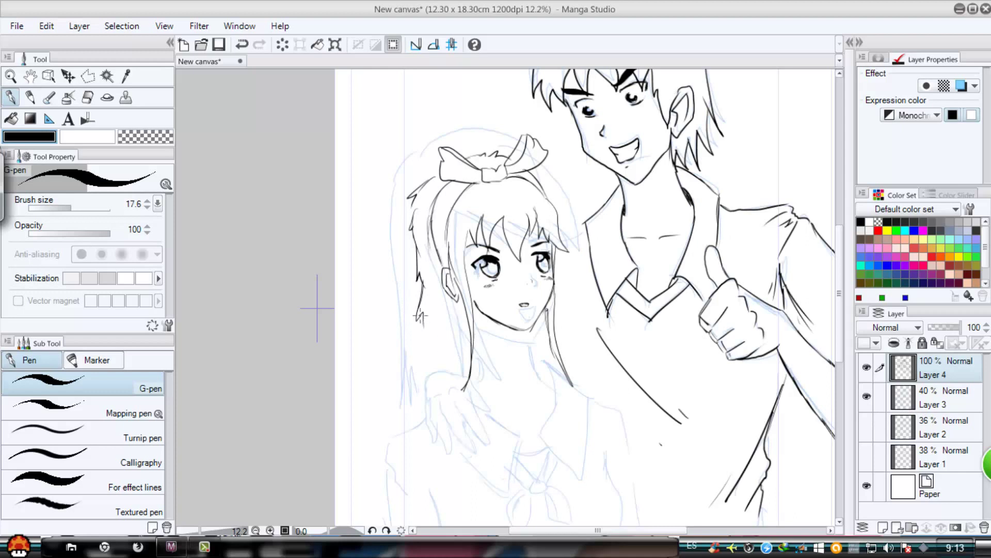
left_click_drag(420, 316, 424, 367)
mouse_move(483, 317)
left_mouse_down()
mouse_move(488, 359)
mouse_move(518, 406)
left_mouse_up()
left_click(867, 396)
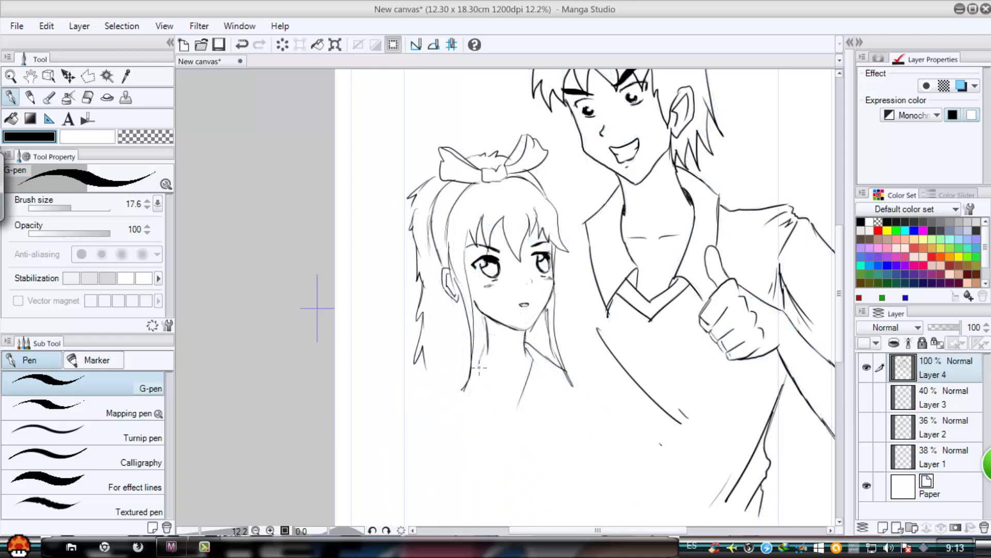
left_click_drag(565, 380, 477, 443)
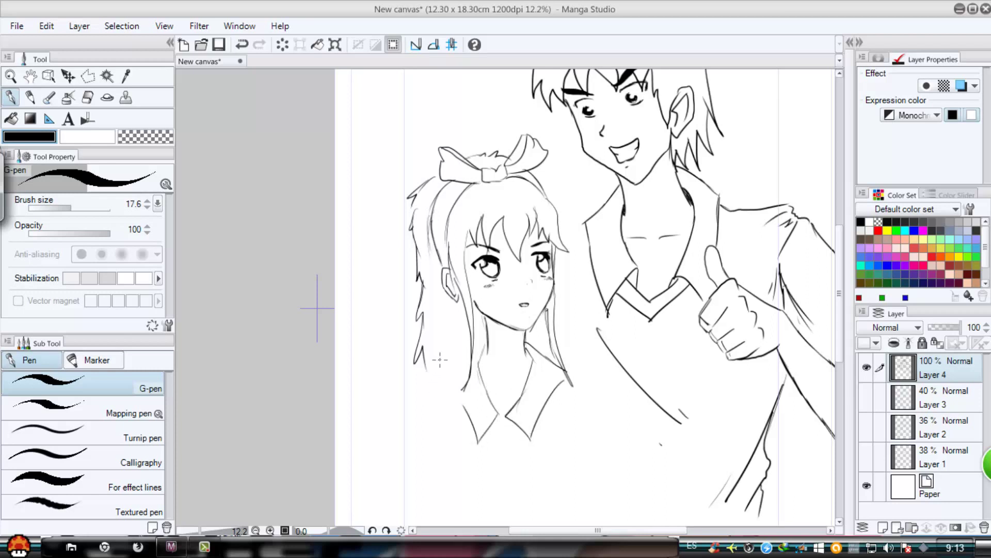
Ink the man's hand resting on the woman's near shoulder, her upper arm edge and her far shoulder line
mouse_move(443, 358)
left_mouse_down()
mouse_move(428, 389)
mouse_move(438, 379)
mouse_move(437, 355)
left_mouse_up()
mouse_move(428, 360)
left_mouse_down()
mouse_move(417, 371)
mouse_move(431, 411)
left_mouse_up()
mouse_move(415, 377)
left_mouse_down()
mouse_move(438, 377)
mouse_move(455, 394)
mouse_move(413, 405)
mouse_move(410, 420)
mouse_move(411, 406)
mouse_move(404, 431)
left_mouse_up()
left_click_drag(571, 379, 599, 398)
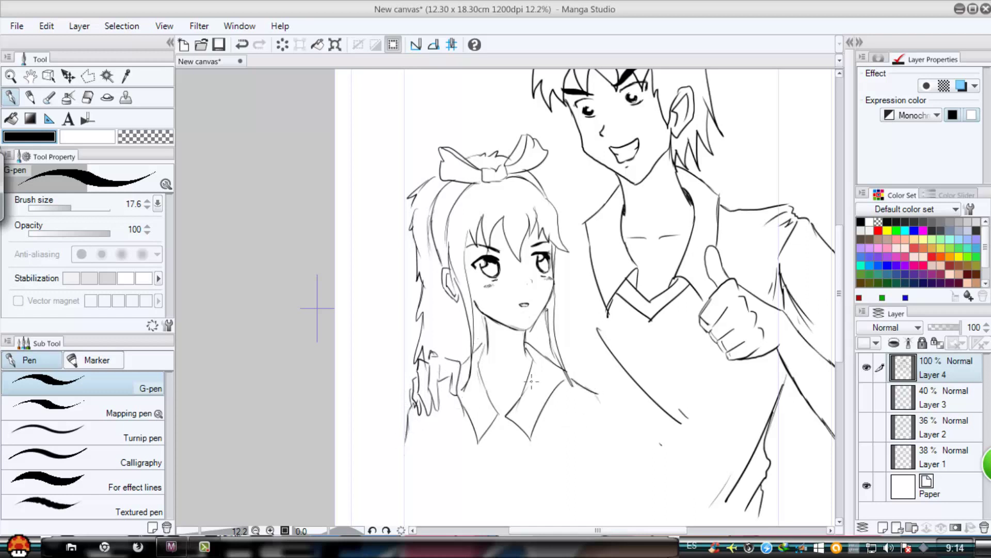
Ink the trim stripes on the woman's sailor collar and a solid black insert with a band at its V
left_click_drag(562, 371, 521, 428)
left_click_drag(479, 407, 493, 422)
left_click_drag(456, 366, 483, 424)
mouse_move(488, 416)
left_mouse_down()
mouse_move(511, 425)
mouse_move(491, 425)
mouse_move(515, 422)
mouse_move(495, 436)
left_mouse_up()
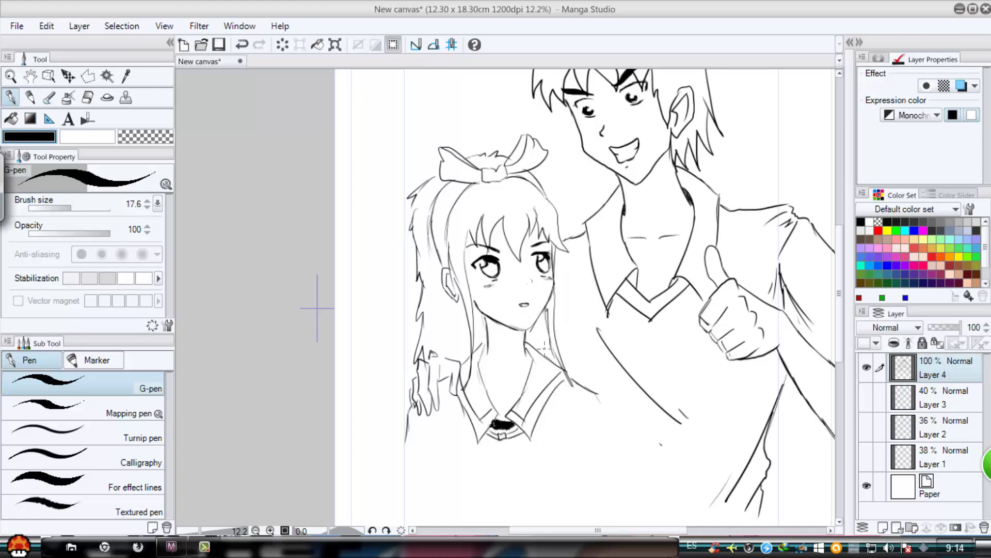
Ink thin hair strands beside the woman's neck and round off her far shoulder
left_click_drag(549, 344, 548, 355)
left_click_drag(560, 312, 573, 355)
mouse_move(600, 396)
left_mouse_down()
mouse_move(608, 429)
mouse_move(582, 356)
left_mouse_up()
Ink the neckerchief's two tails hanging below the woman's collar
scroll(581, 422, "down", 3)
scroll(573, 355, "up", 6)
left_click_drag(493, 381, 502, 416)
mouse_move(486, 381)
left_mouse_down()
mouse_move(479, 419)
mouse_move(486, 400)
left_mouse_up()
scroll(422, 403, "down", 3)
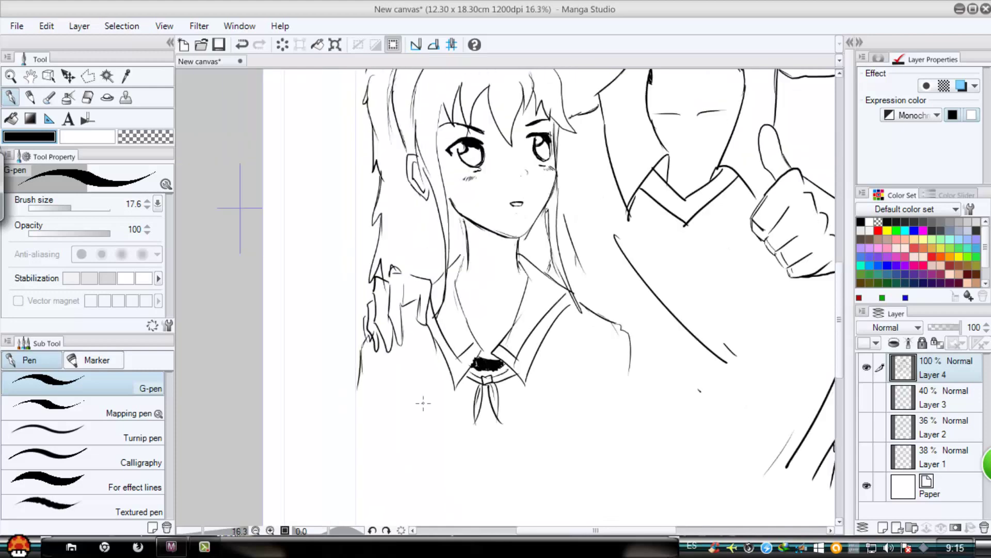
Try inking the woman's torso sides, a diagonal chest fold and the lower edge of her sweater
left_click_drag(390, 385, 397, 434)
mouse_move(567, 364)
left_mouse_down()
mouse_move(554, 397)
mouse_move(561, 449)
left_mouse_up()
left_click_drag(391, 422, 403, 482)
left_click_drag(436, 424, 485, 476)
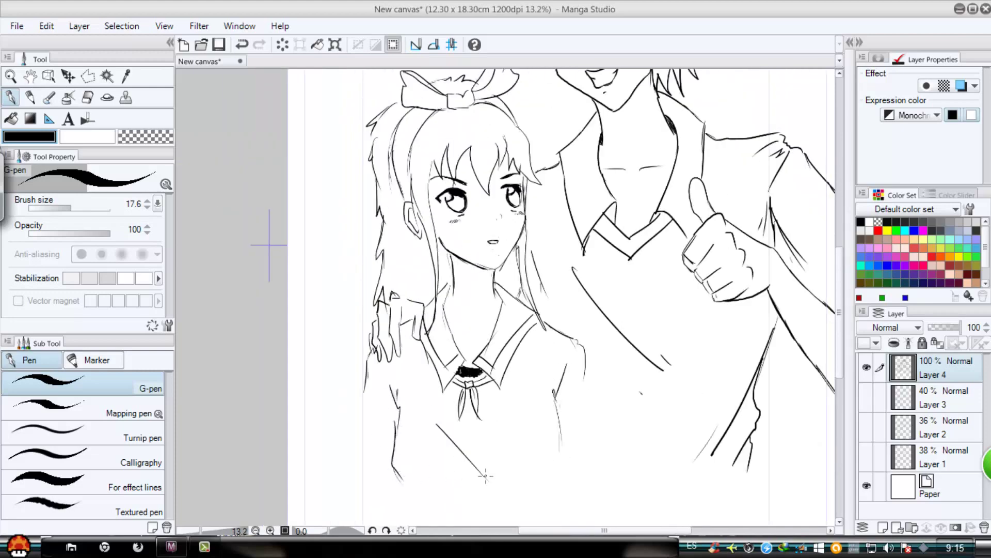
left_click_drag(551, 477, 547, 491)
left_click_drag(395, 468, 463, 508)
left_click_drag(420, 495, 420, 515)
left_click_drag(421, 500, 428, 512)
Erase the torso and chest fold lines below the woman's collar with the Hard eraser
scroll(450, 428, "down", 4)
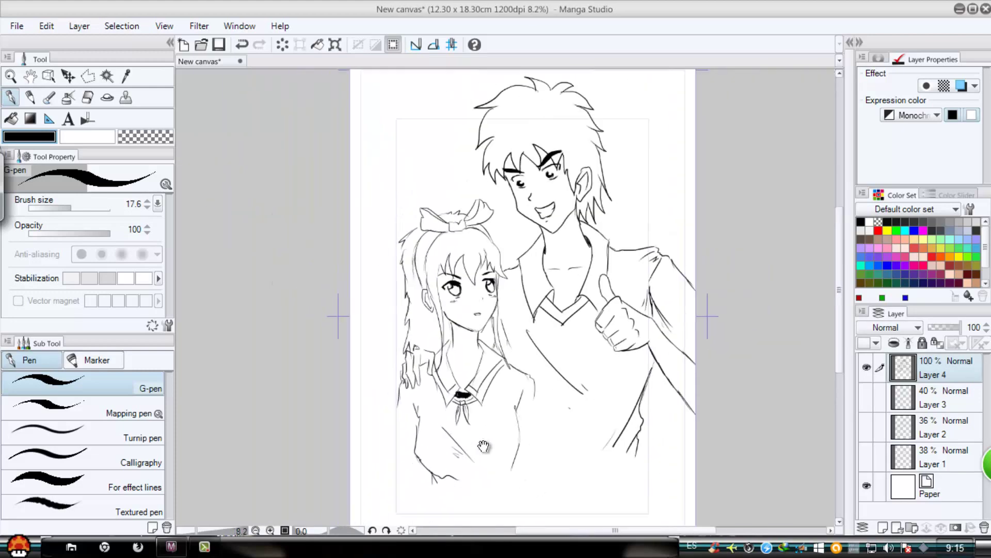
left_click_drag(482, 445, 513, 350)
scroll(513, 350, "up", 3)
left_click(87, 97)
mouse_move(426, 286)
left_mouse_down()
mouse_move(427, 304)
mouse_move(469, 350)
mouse_move(558, 353)
left_mouse_up()
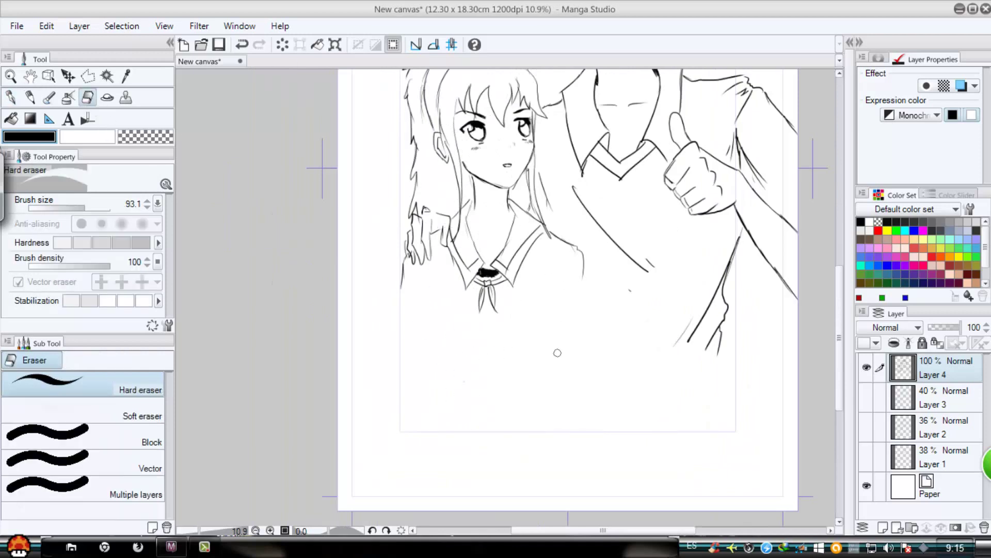
Redraw the sides of the woman's torso with the G-pen and add fold lines across her chest and waist
key("p")
left_click_drag(432, 281, 436, 348)
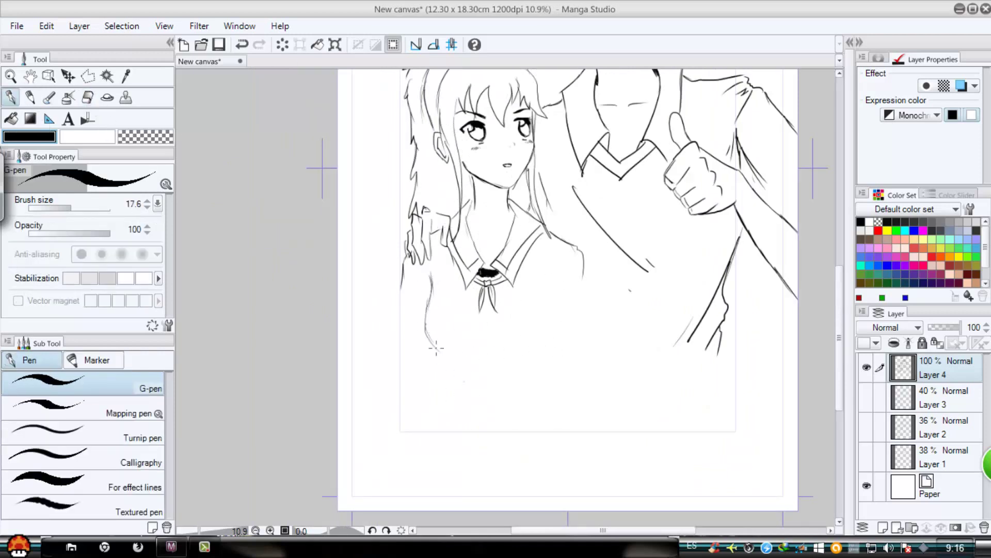
left_click_drag(556, 292, 555, 338)
mouse_move(552, 336)
left_mouse_down()
mouse_move(524, 374)
mouse_move(540, 381)
left_mouse_up()
mouse_move(436, 353)
left_mouse_down()
mouse_move(451, 401)
mouse_move(481, 398)
left_mouse_up()
left_click_drag(525, 388, 489, 422)
left_click_drag(504, 398, 488, 407)
left_click_drag(461, 310, 501, 357)
Ink the outer edges of the woman's sleeves, her waist and the curved hem of her sweater
mouse_move(407, 272)
left_mouse_down()
mouse_move(399, 361)
mouse_move(424, 371)
left_mouse_up()
left_click_drag(549, 360, 552, 384)
mouse_move(580, 345)
left_mouse_down()
mouse_move(573, 396)
mouse_move(529, 450)
left_mouse_up()
left_click_drag(443, 398, 521, 448)
left_click_drag(450, 400, 427, 443)
left_click_drag(543, 384, 546, 422)
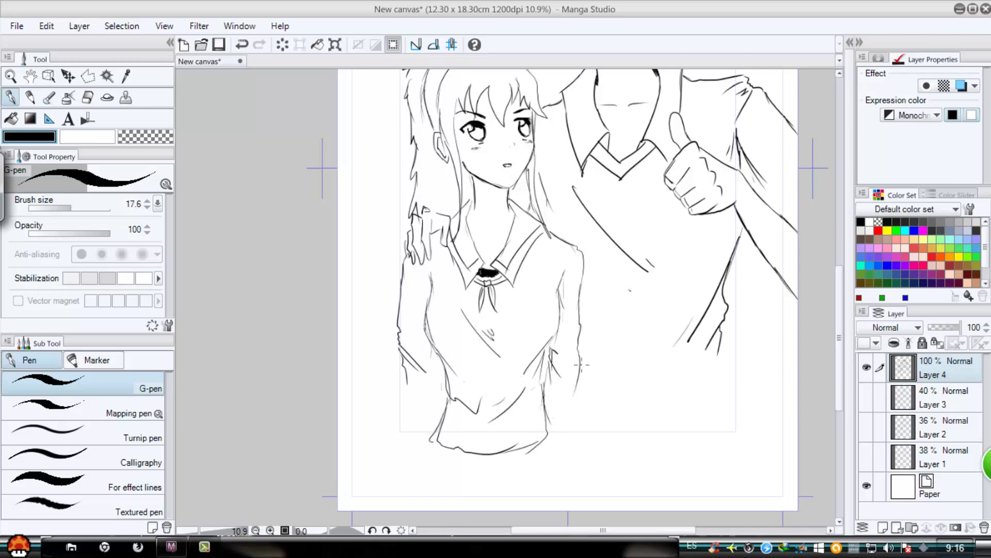
Add small solid black shadows inside the woman's collar on both sides of her neck
scroll(624, 318, "down", 2)
scroll(623, 296, "up", 2)
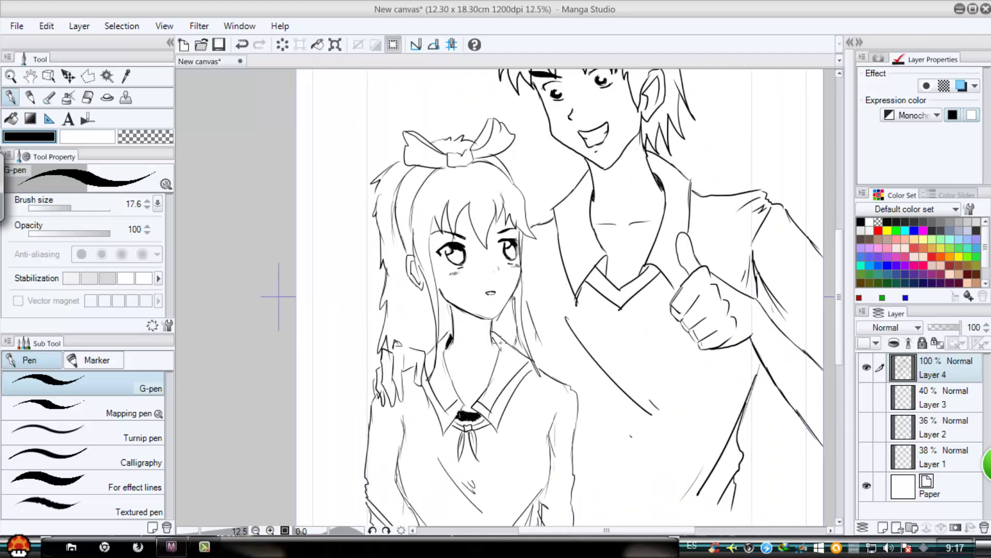
left_click_drag(499, 343, 494, 337)
scroll(485, 386, "down", 1)
scroll(503, 436, "up", 1)
mouse_move(504, 437)
left_mouse_down()
mouse_move(571, 315)
mouse_move(583, 251)
left_mouse_up()
Erase the waist and lower sleeve lines of the woman's sweater to make room for her forearms
left_click(87, 97)
left_click_drag(487, 313, 487, 335)
mouse_move(502, 345)
left_mouse_down()
mouse_move(517, 356)
mouse_move(480, 372)
mouse_move(593, 331)
mouse_move(615, 368)
mouse_move(452, 285)
mouse_move(468, 281)
mouse_move(432, 307)
left_mouse_up()
Try inking the woman's near forearm with elbow folds, running diagonally down toward her front
key("p")
left_click_drag(433, 307, 466, 354)
left_click_drag(438, 319, 492, 410)
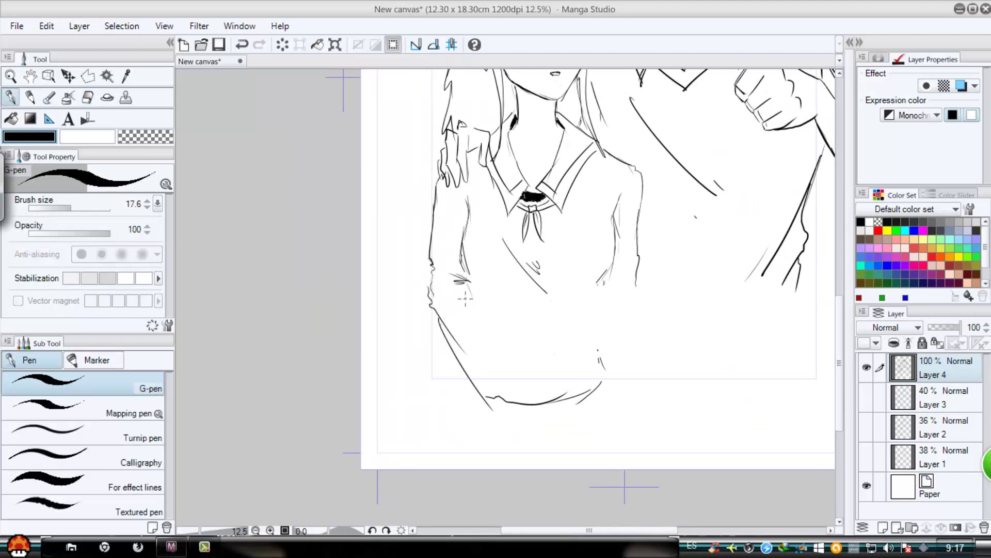
left_click_drag(468, 288, 512, 399)
left_click_drag(469, 292, 524, 412)
Ink the woman's far forearm and the sleeve folds at its elbow, and restate the near forearm's inner edge
left_click_drag(600, 290, 573, 359)
left_click_drag(594, 305, 565, 385)
left_click_drag(635, 282, 632, 299)
left_click_drag(630, 300, 575, 413)
left_click_drag(571, 371, 552, 408)
mouse_move(602, 284)
left_mouse_down()
mouse_move(616, 295)
mouse_move(602, 325)
left_mouse_up()
left_click_drag(609, 277, 626, 263)
left_click_drag(465, 283, 452, 298)
left_click_drag(468, 289, 510, 401)
Erase the near forearm, the far forearm's inner edge and the old sweater hem
key("e")
left_click_drag(505, 365, 523, 409)
left_click_drag(471, 301, 507, 401)
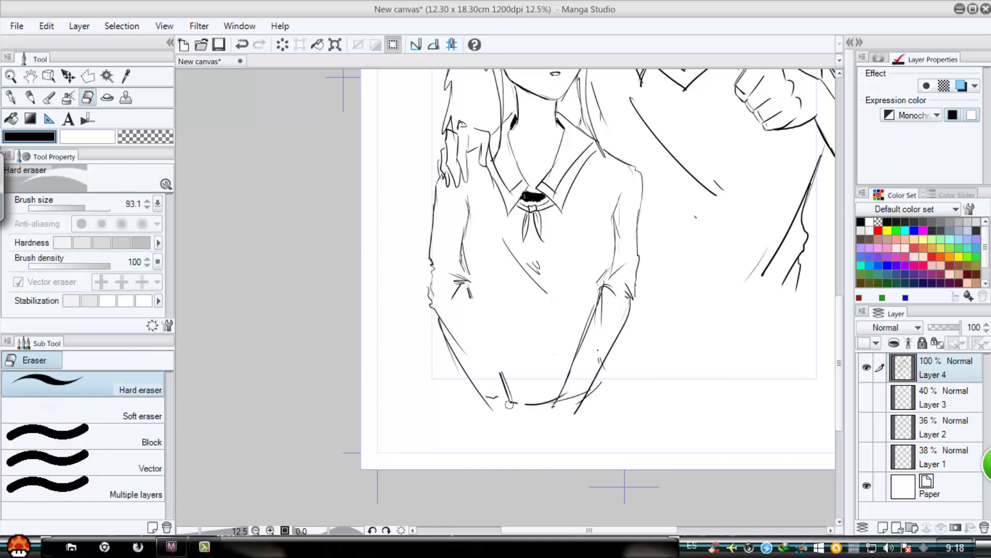
left_click_drag(442, 325, 490, 409)
left_click_drag(598, 300, 549, 406)
left_click_drag(576, 396, 528, 404)
scroll(498, 294, "down", 4)
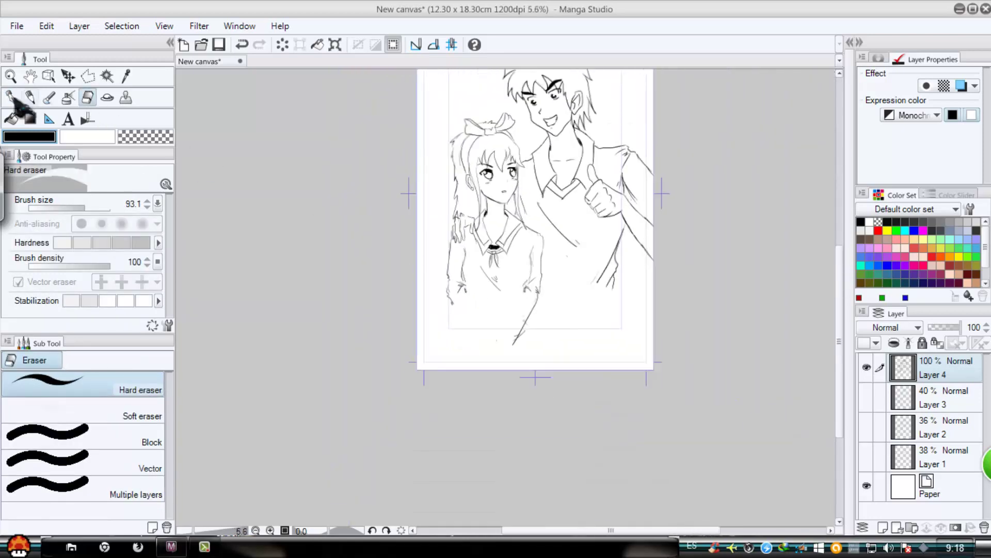
Redraw both of the woman's forearms with the G-pen, adding wrist cuffs and the near hand
left_click(13, 96)
scroll(469, 300, "up", 3)
left_click_drag(460, 274, 498, 363)
left_click_drag(437, 298, 478, 371)
mouse_move(491, 355)
left_mouse_down()
mouse_move(499, 367)
mouse_move(480, 376)
left_mouse_up()
left_click_drag(503, 368, 483, 381)
left_click_drag(567, 279, 532, 364)
left_click_drag(542, 376, 527, 366)
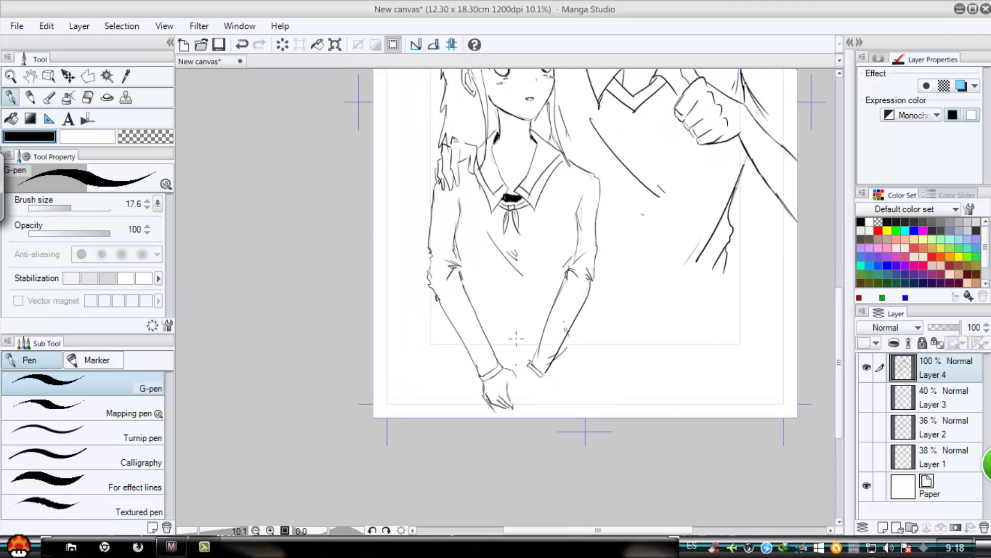
Erase the near forearm, its hand and the lower end of the far forearm
scroll(516, 339, "down", 2)
key("e")
left_click_drag(461, 282, 488, 370)
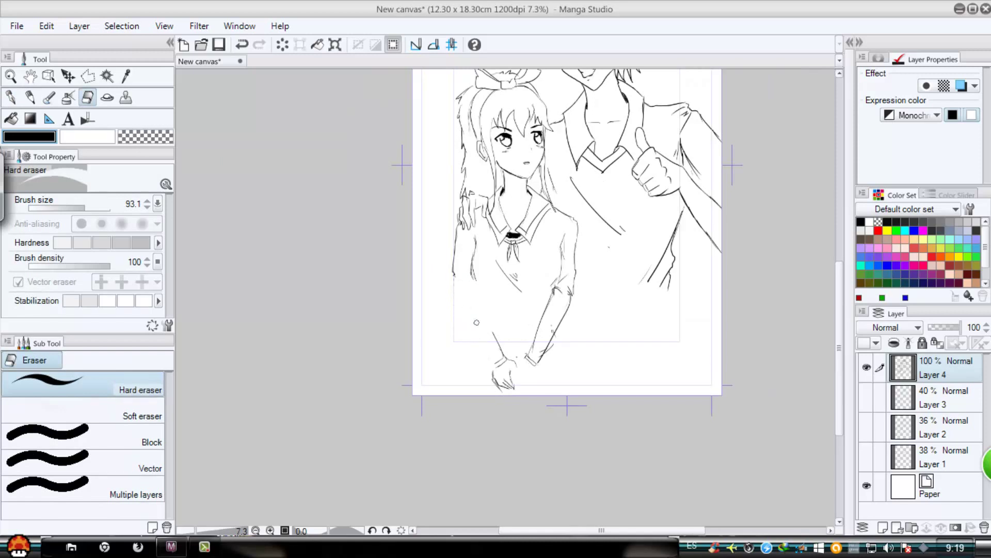
mouse_move(477, 322)
left_mouse_down()
mouse_move(509, 382)
mouse_move(534, 317)
left_mouse_up()
key("p")
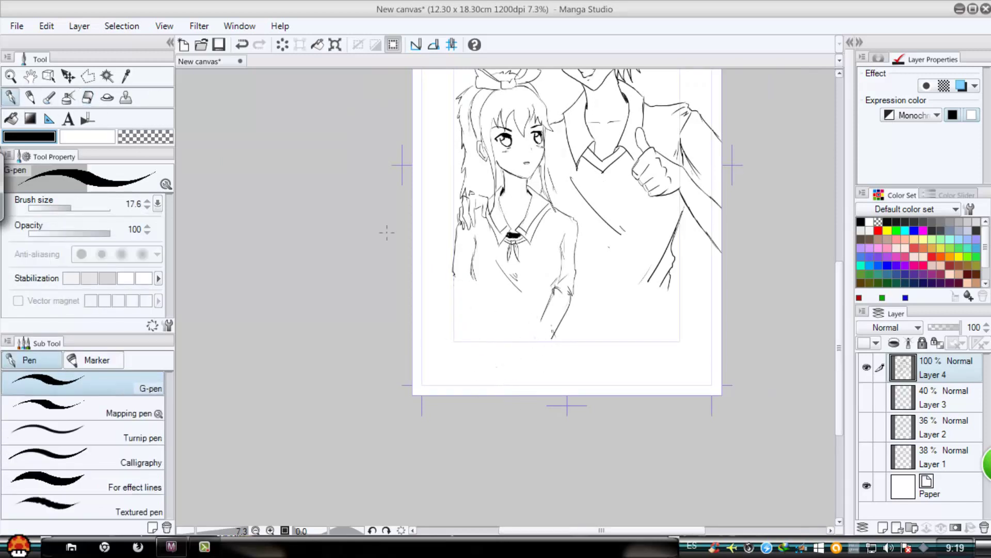
Ink the woman's forearms converging at the wrists in front of her, ending in solid black cuffs
left_click_drag(455, 281, 501, 389)
left_click_drag(488, 321, 518, 378)
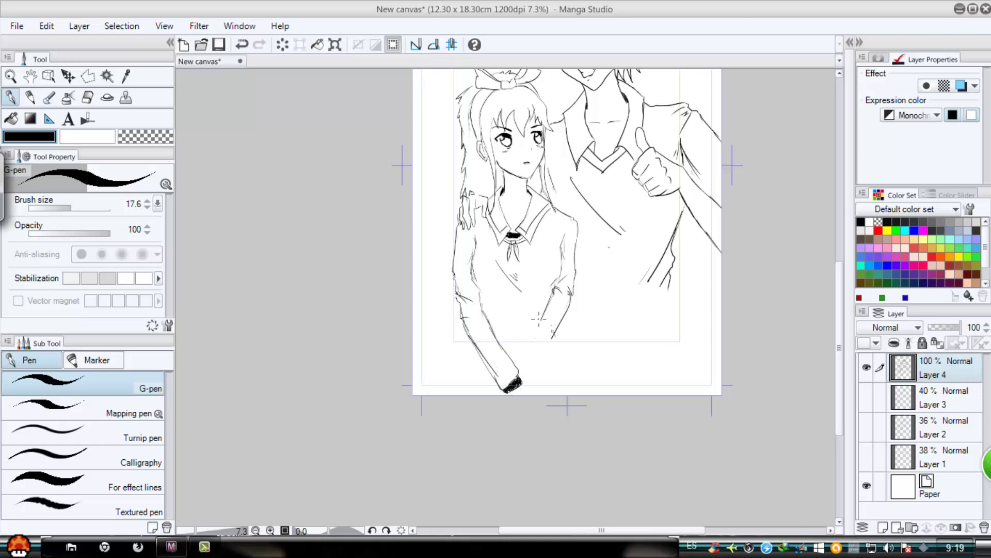
left_click_drag(540, 315, 522, 367)
left_click_drag(555, 330, 532, 372)
left_click_drag(532, 371, 513, 380)
left_click_drag(509, 376, 501, 384)
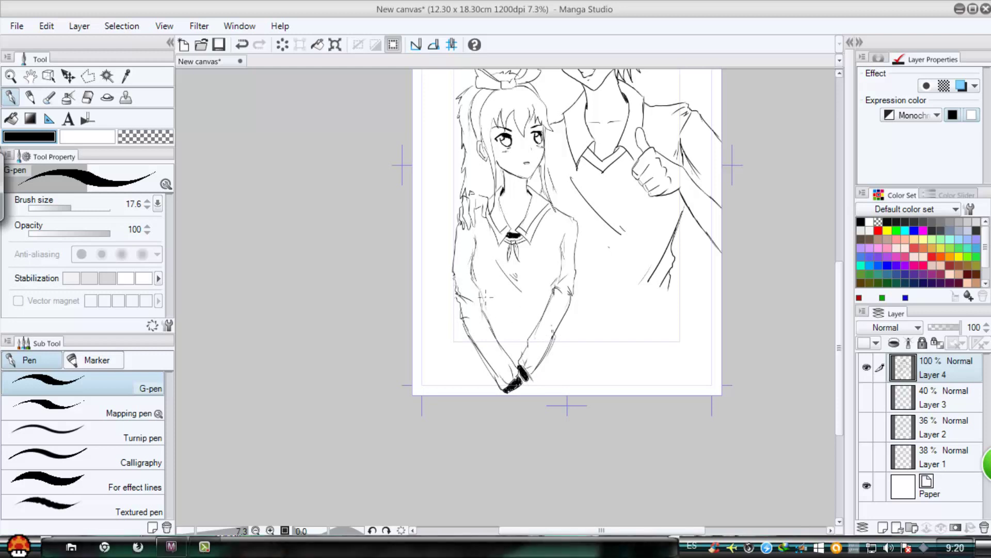
Ink the woman's waist, hips and sweater hem behind her forearms
mouse_move(541, 295)
left_mouse_down()
mouse_move(519, 340)
mouse_move(573, 369)
left_mouse_up()
left_click_drag(473, 342, 468, 379)
left_click_drag(468, 362, 495, 380)
left_click_drag(540, 384, 569, 368)
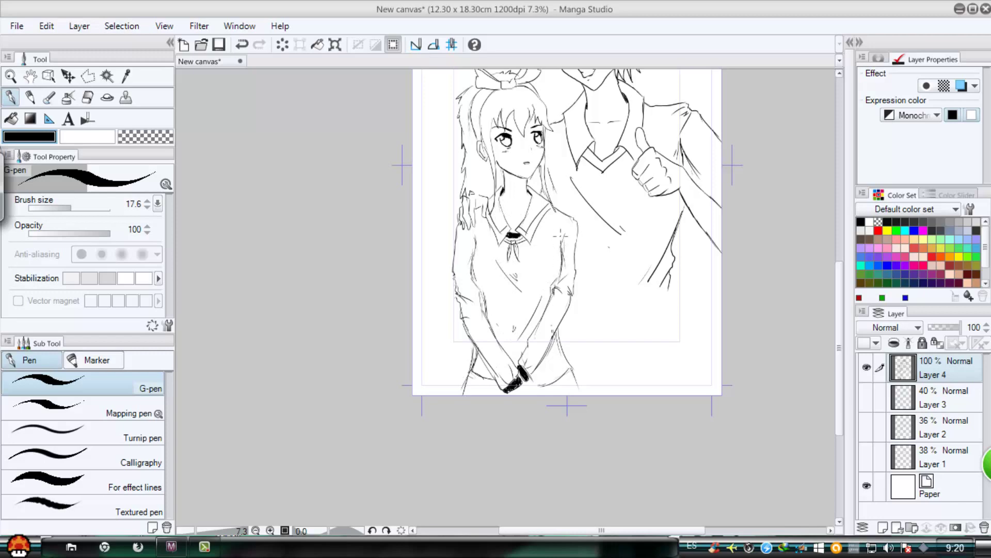
Ink the man's lower shirt side, hem and belly fold, and the top of his trousers
left_click_drag(687, 317, 590, 366)
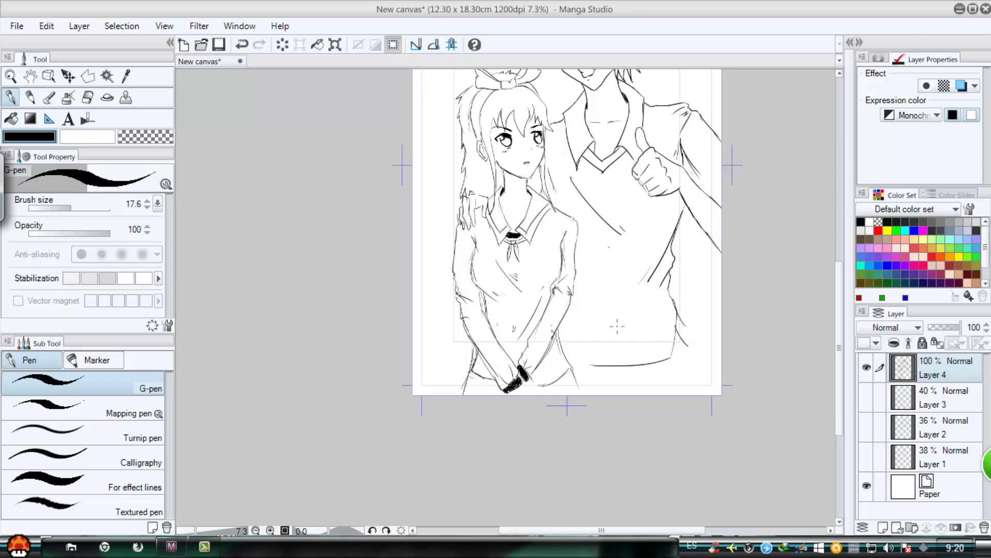
left_click_drag(651, 307, 607, 347)
left_click_drag(595, 342, 587, 340)
left_click_drag(599, 379, 617, 395)
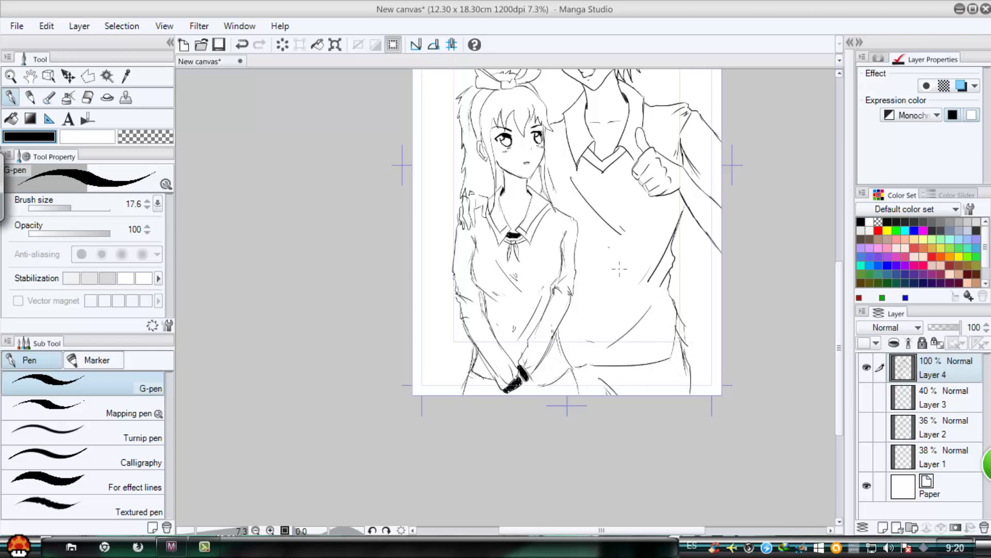
Hatch the inner shadow of the man's collar beside his neck
scroll(635, 277, "down", 3)
mouse_move(633, 270)
left_mouse_down()
mouse_move(624, 330)
mouse_move(583, 404)
left_mouse_up()
scroll(583, 404, "up", 3)
scroll(602, 232, "up", 2)
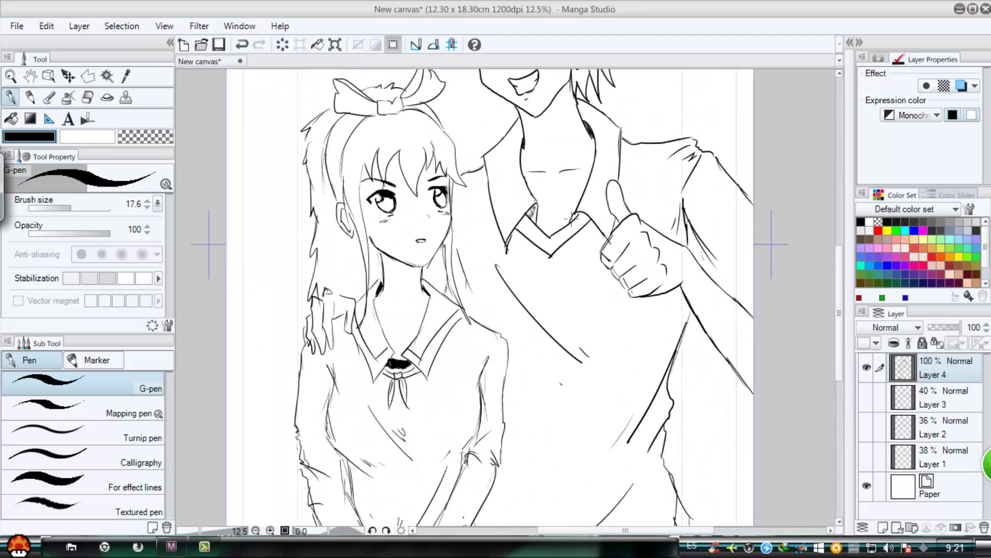
scroll(381, 243, "up", 1)
scroll(329, 144, "down", 3)
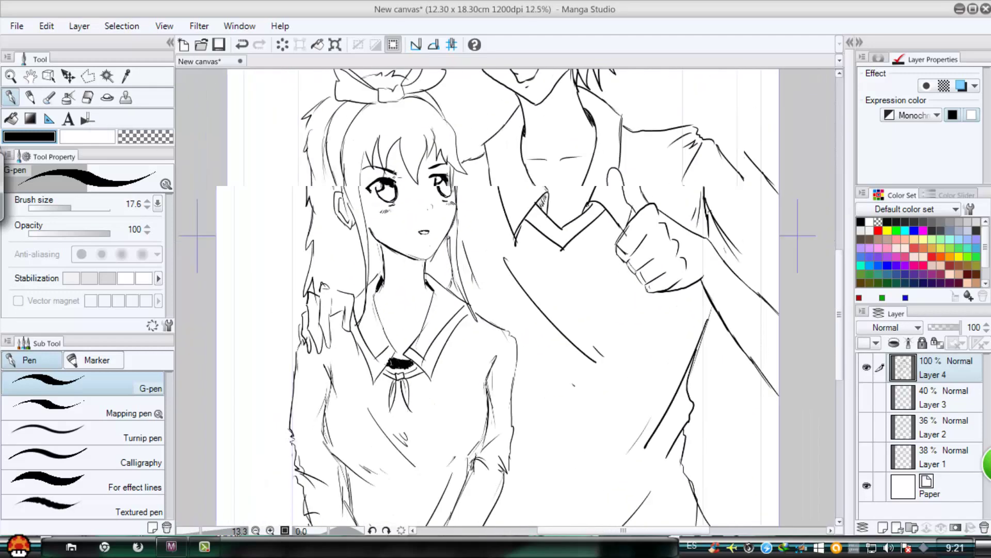
Fill both loops of the woman's hair bow with black
key("g")
scroll(456, 235, "up", 4)
key("p")
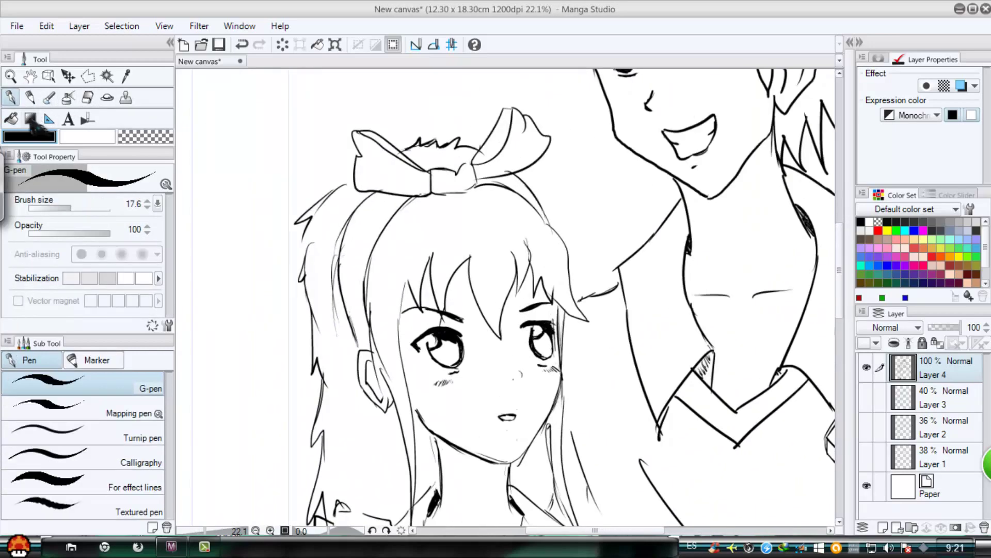
key("g")
left_click(398, 158)
left_click(411, 160)
left_click(503, 147)
left_click(528, 146)
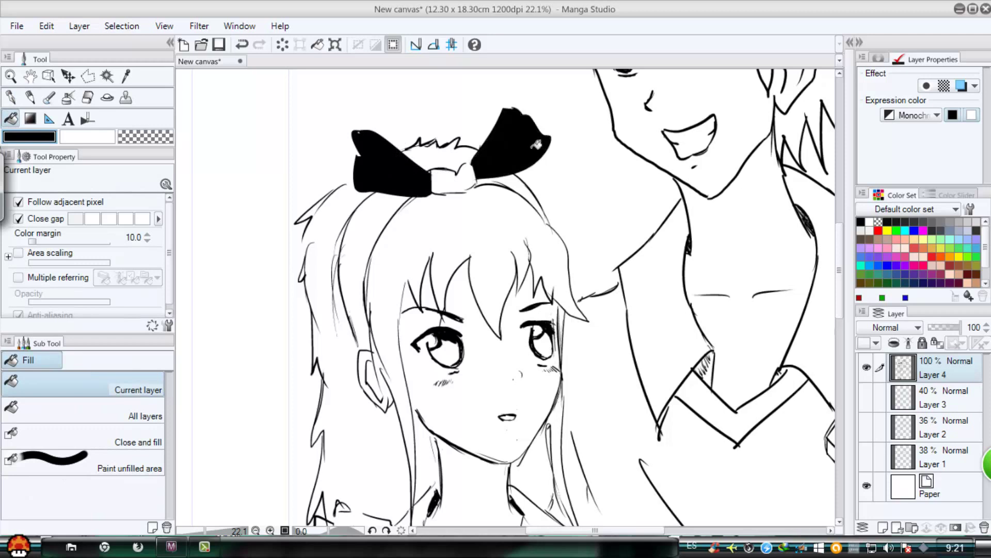
Close the outline of the bow's knot with the G-pen and fill the knot with black
left_click(10, 97)
mouse_move(461, 169)
left_mouse_down()
mouse_move(472, 159)
mouse_move(460, 191)
left_mouse_up()
mouse_move(455, 179)
left_mouse_down()
mouse_move(444, 183)
mouse_move(465, 191)
left_mouse_up()
key("g")
left_click(449, 181)
Fill the woman's headband below the bow with black
left_click(11, 97)
key("g")
key("p")
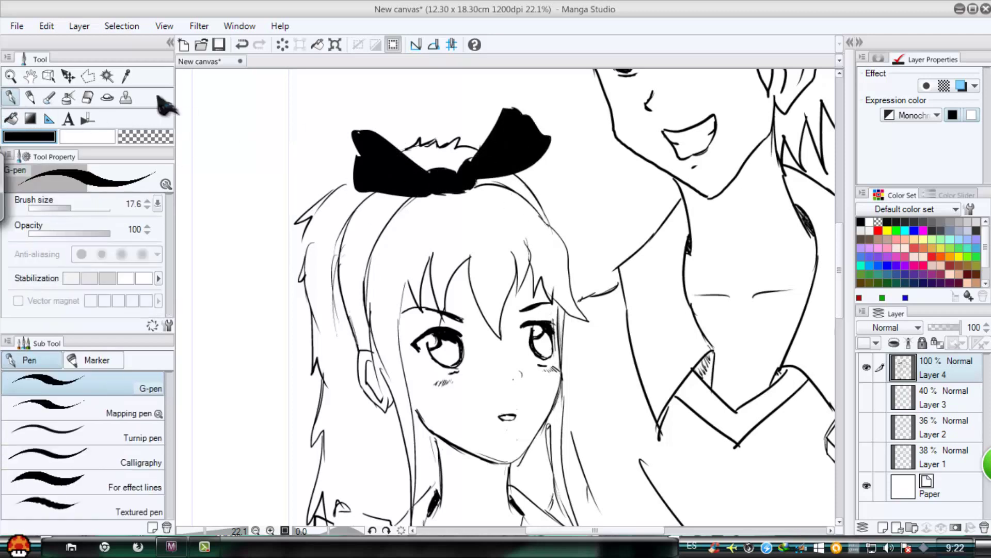
key("g")
left_click(515, 190)
scroll(524, 231, "down", 9)
left_click_drag(557, 288, 584, 239)
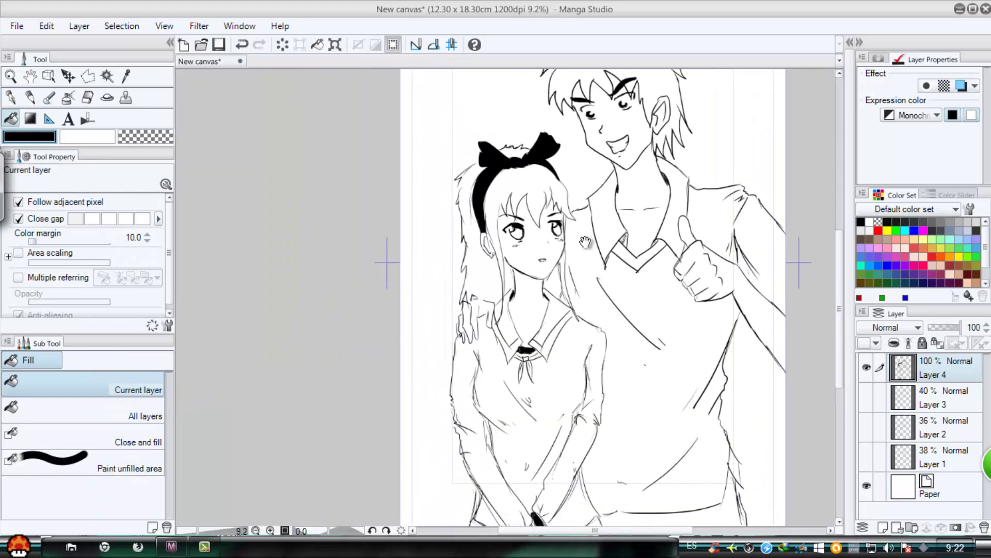
Try to fill the near side of the woman's collar with black
scroll(547, 313, "up", 5)
scroll(488, 308, "up", 3)
key("p")
key("g")
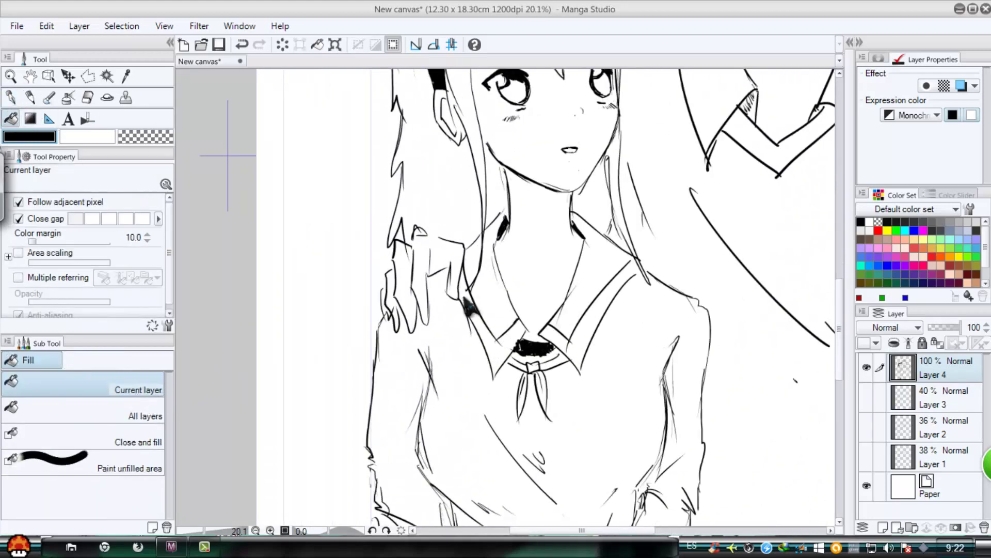
left_click(503, 281)
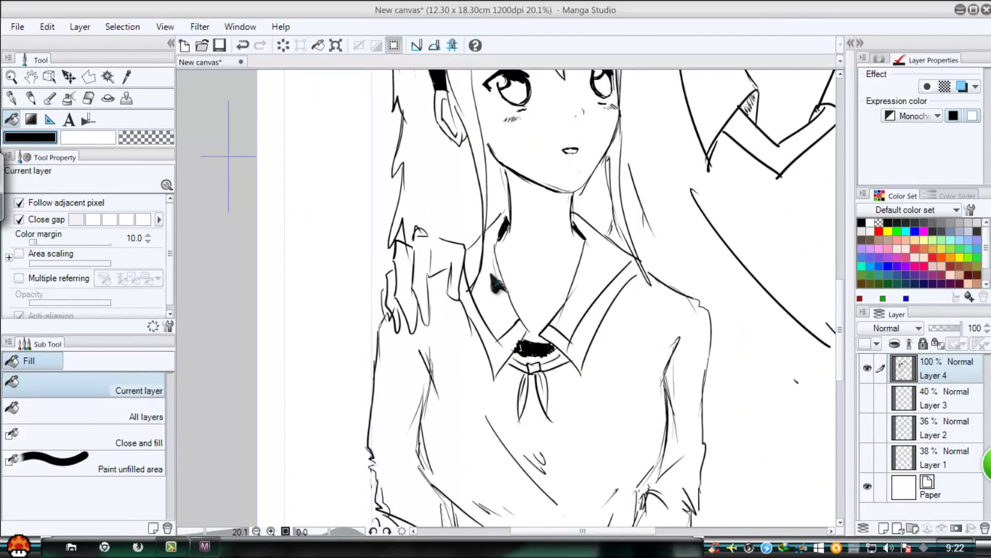
left_click(494, 279)
scroll(506, 300, "down", 3)
left_click(243, 45)
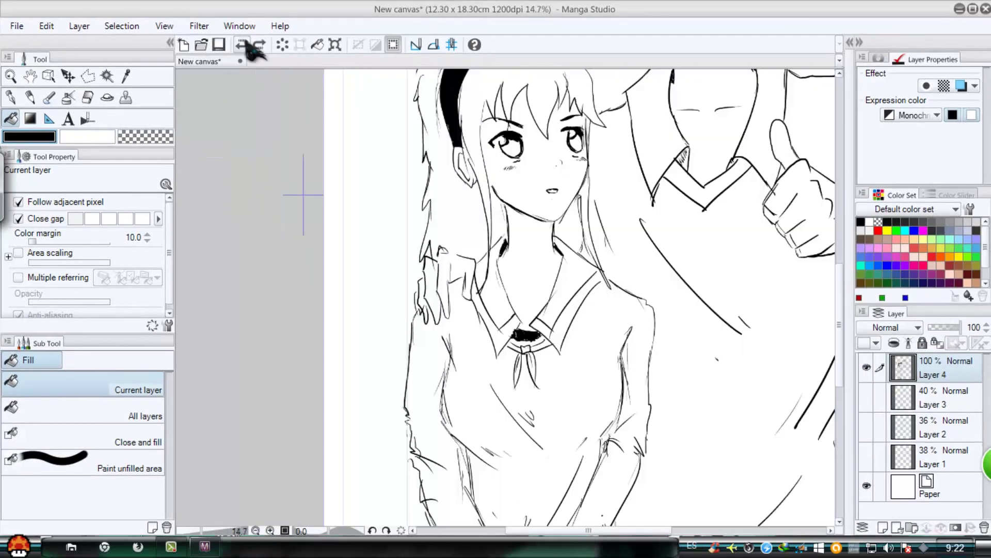
Complete the black insert at the woman's collar, close the gaps in the collar trim and clean up stray line ends in white
scroll(497, 217, "down", 4)
scroll(504, 233, "up", 6)
left_click(12, 97)
scroll(351, 266, "up", 1)
left_click(467, 244)
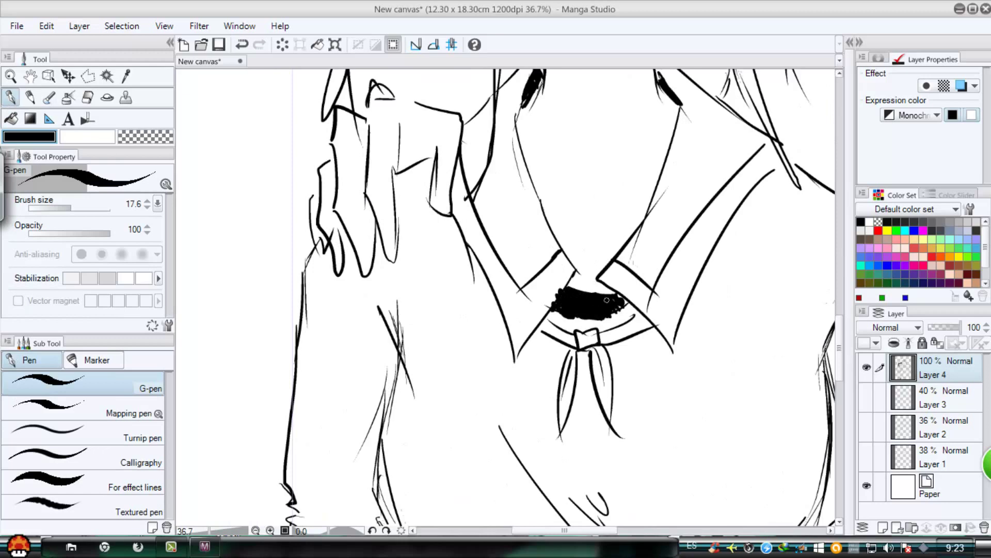
mouse_move(618, 310)
left_mouse_down()
mouse_move(543, 303)
mouse_move(537, 313)
left_mouse_up()
left_click(88, 97)
left_click(11, 98)
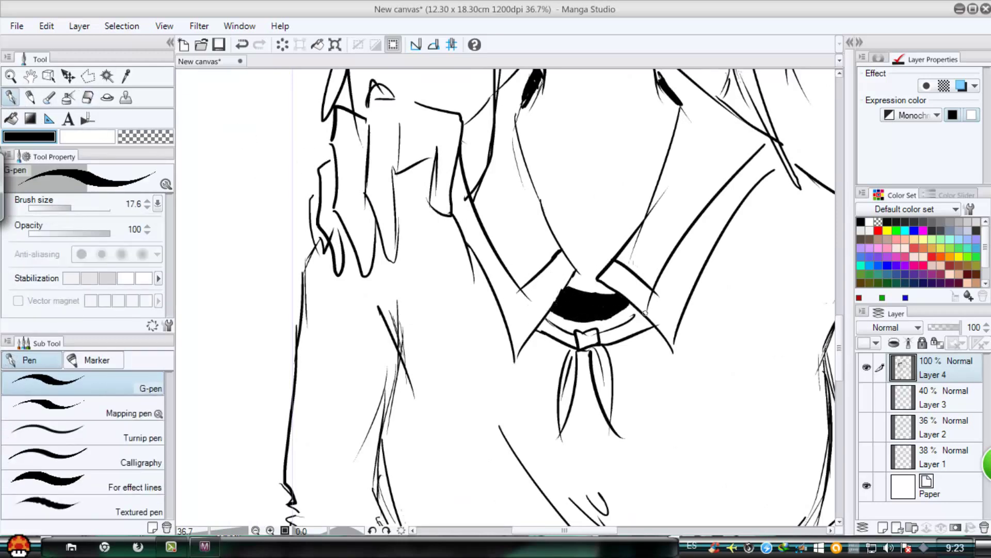
key("e")
key("x")
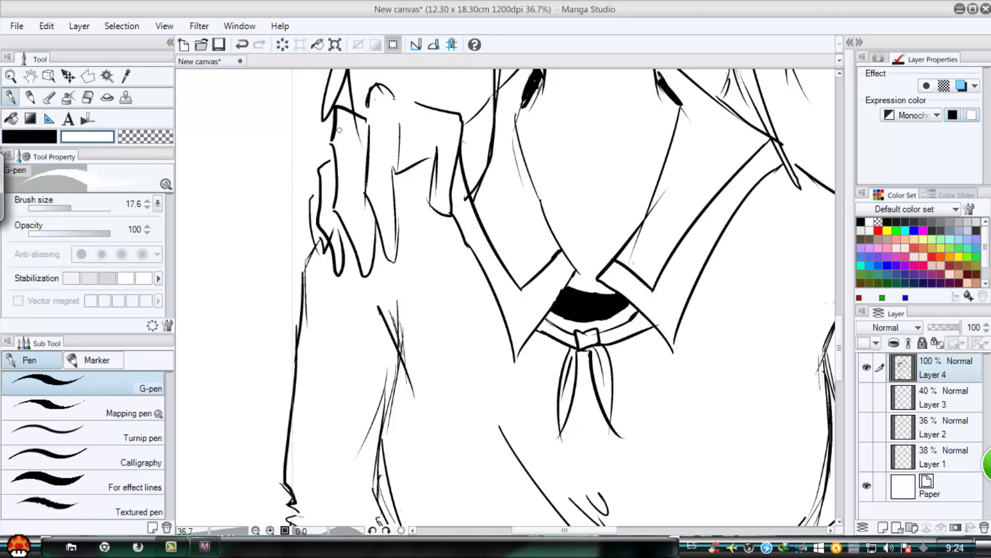
Fill the near side of the woman's collar with white
key("g")
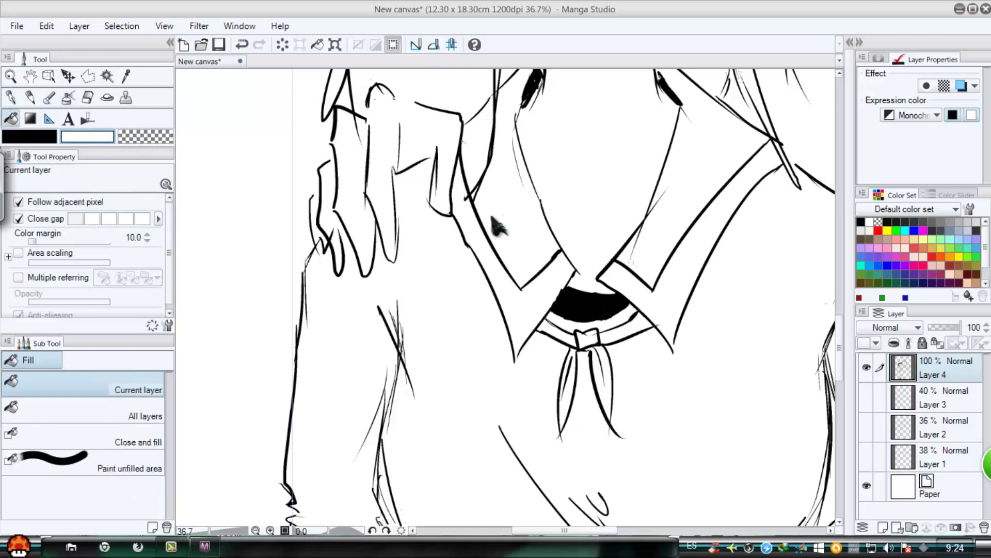
left_click(504, 223)
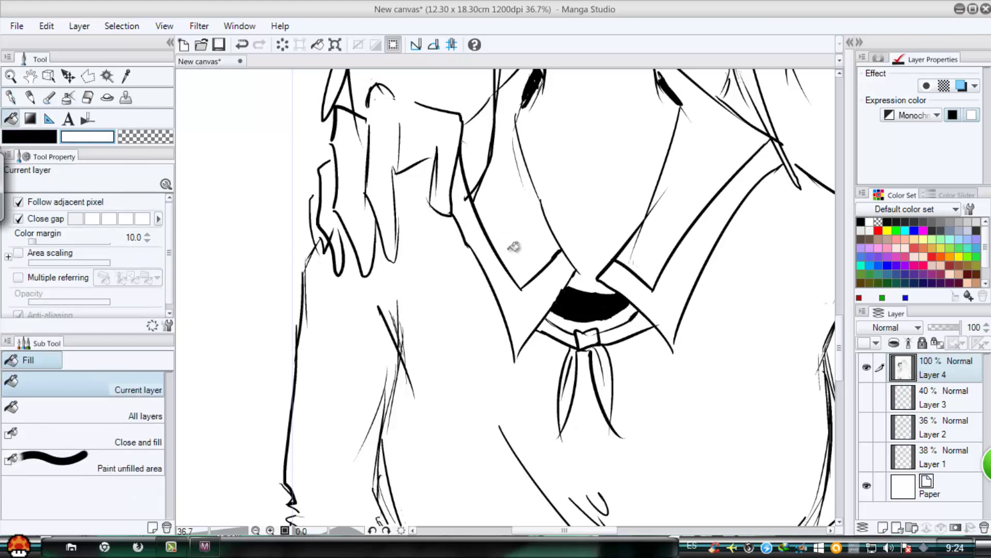
scroll(558, 302, "down", 5)
scroll(659, 290, "up", 5)
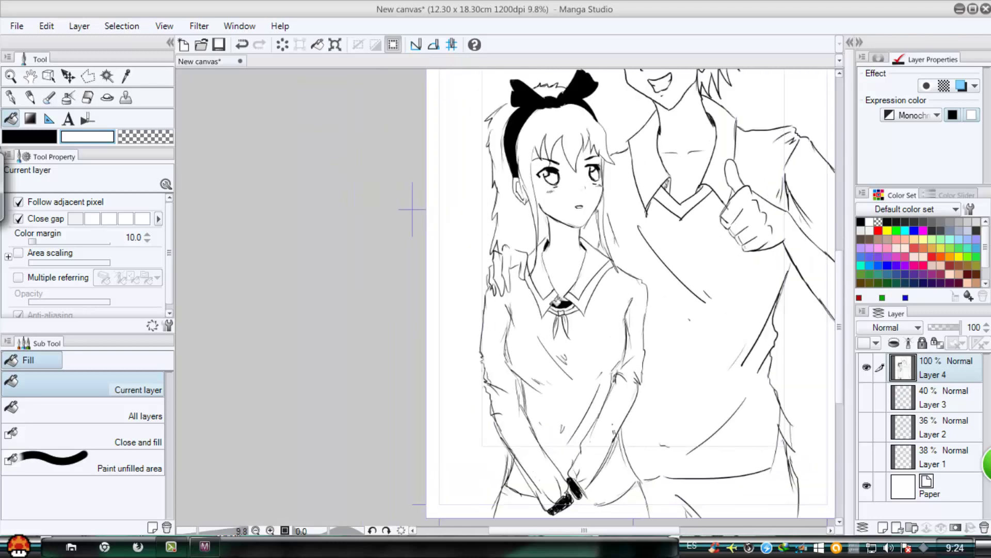
Fill both side panels of the woman's collar with black
key("p")
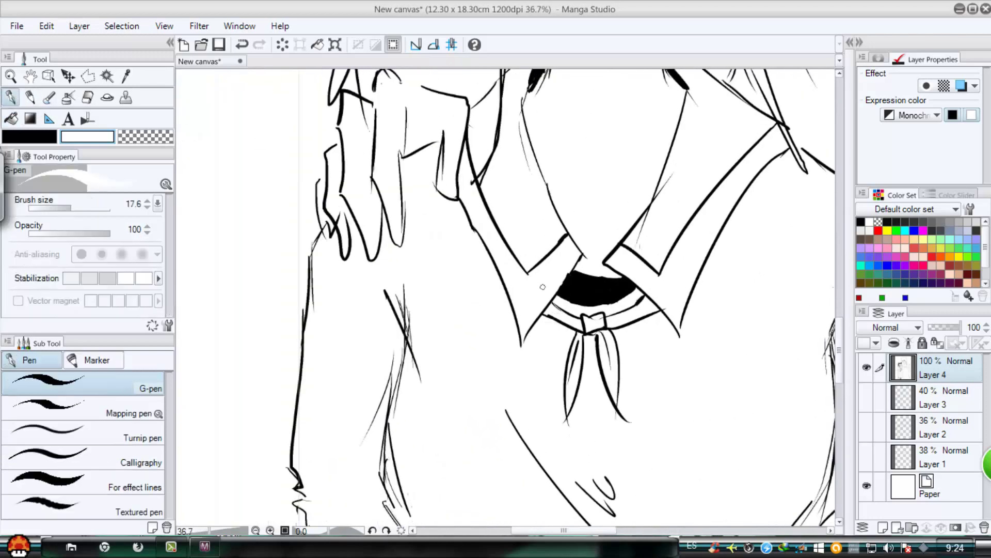
scroll(515, 347, "up", 1)
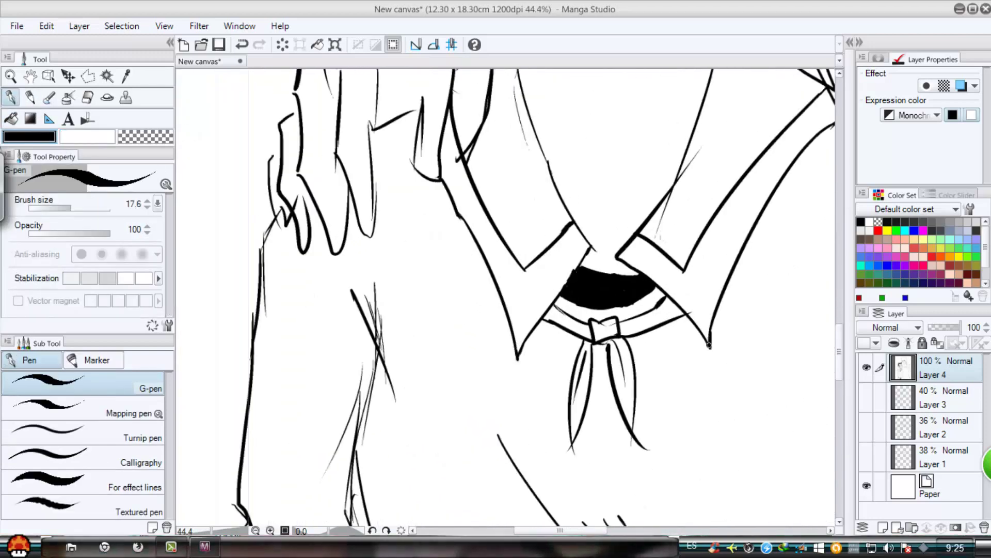
scroll(593, 275, "down", 2)
left_click(11, 118)
left_click(542, 284)
left_click(645, 262)
scroll(635, 258, "down", 2)
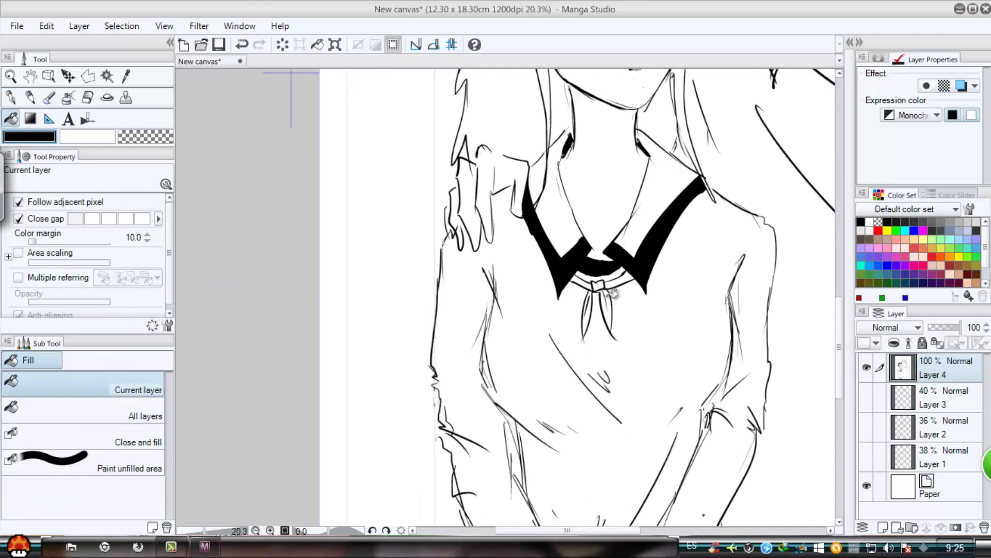
Fill the woman's collar trim, knot and both tie tails with black, closing the gap above the open tail with the G-pen
scroll(614, 310, "up", 5)
left_click(538, 240)
left_click(577, 252)
left_click(620, 241)
left_click(559, 321)
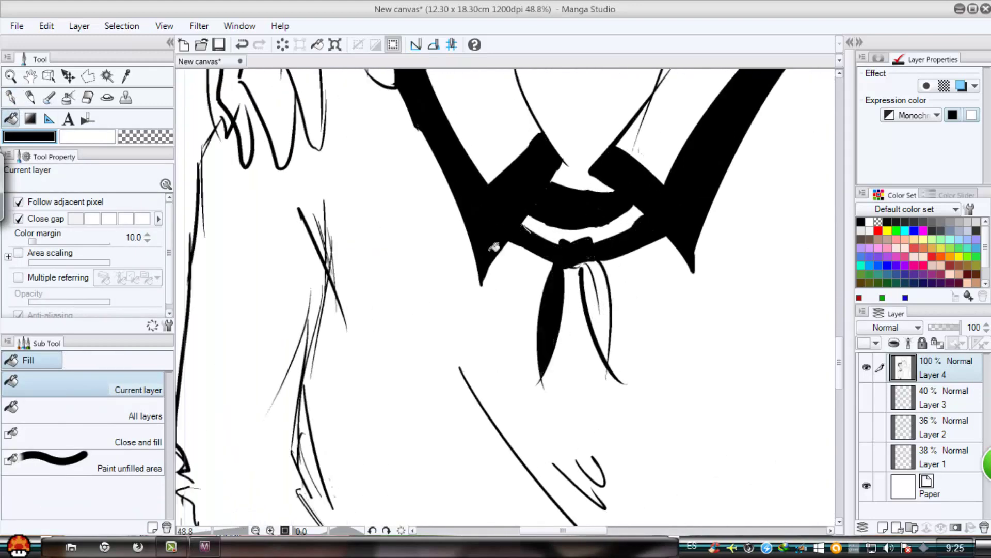
key("p")
left_click_drag(572, 261, 579, 269)
key("g")
left_click(594, 310)
scroll(588, 289, "down", 5)
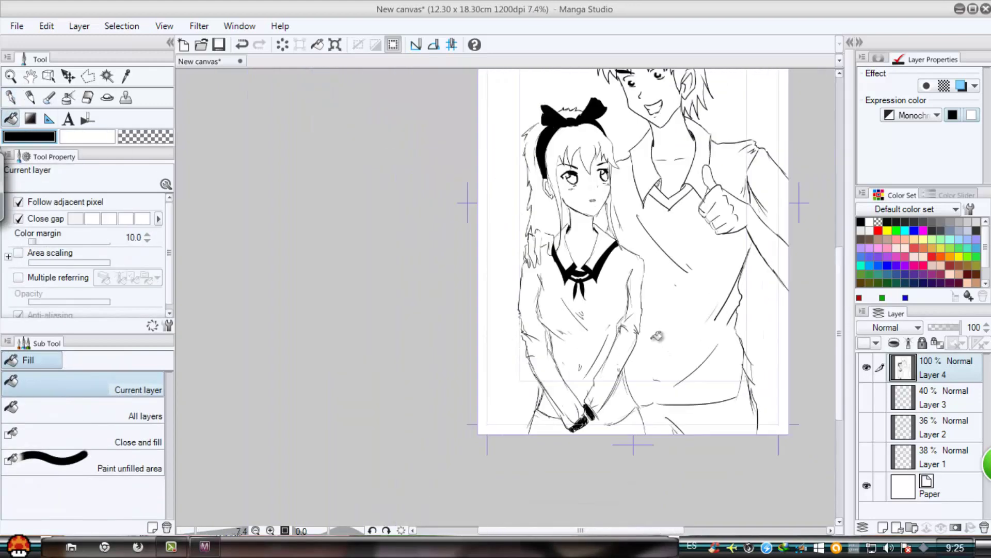
Fill the V-shaped neckline band of the man's shirt with black
scroll(657, 333, "up", 3)
key("p")
scroll(421, 150, "up", 1)
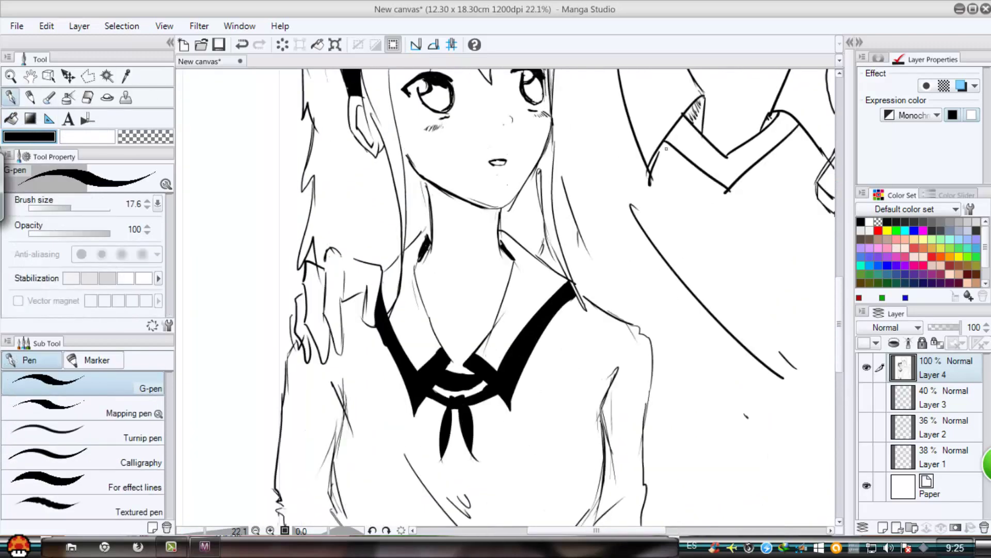
key("g")
scroll(671, 247, "down", 4)
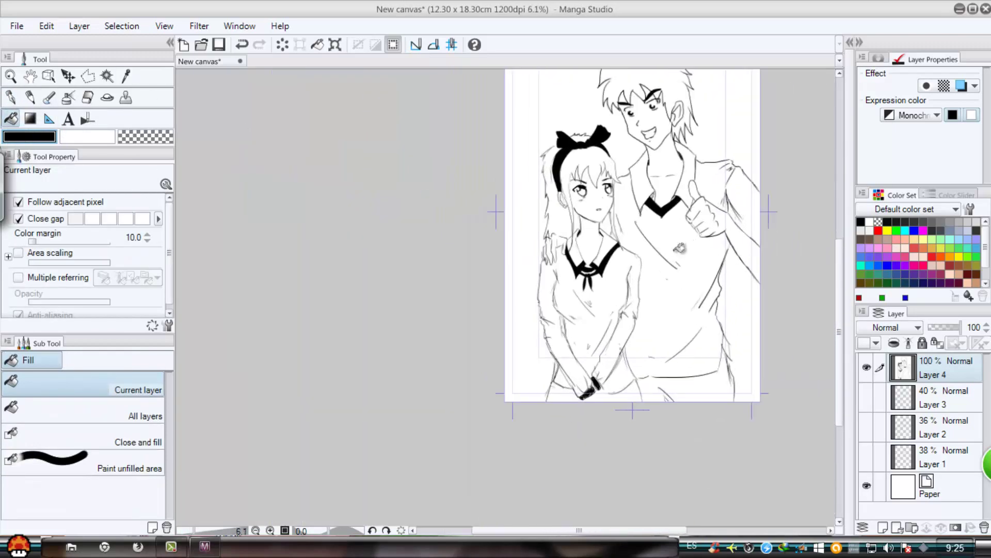
Paint the two scribbled cuffs at the woman's hands solid black with the Darker pencil
scroll(591, 385, "up", 5)
key("p")
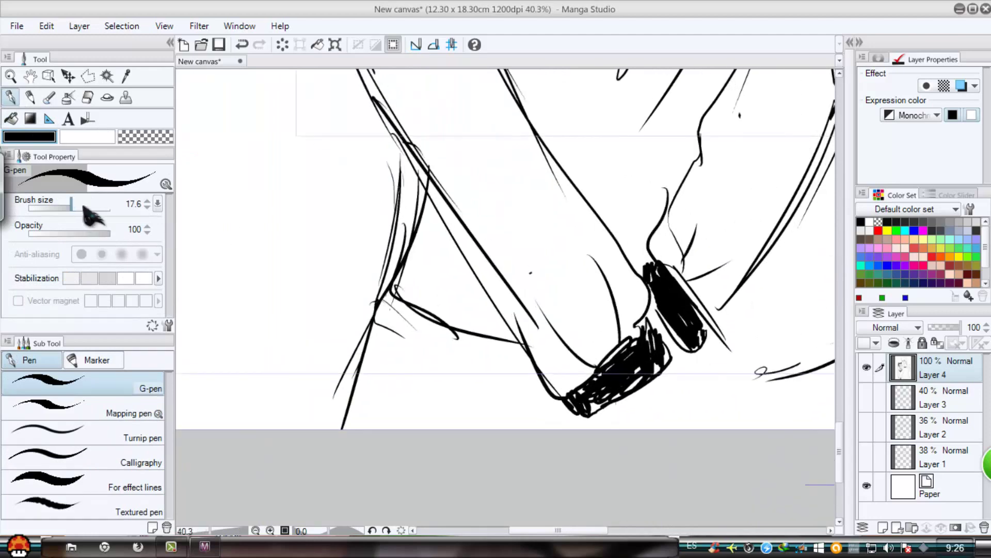
left_click(30, 97)
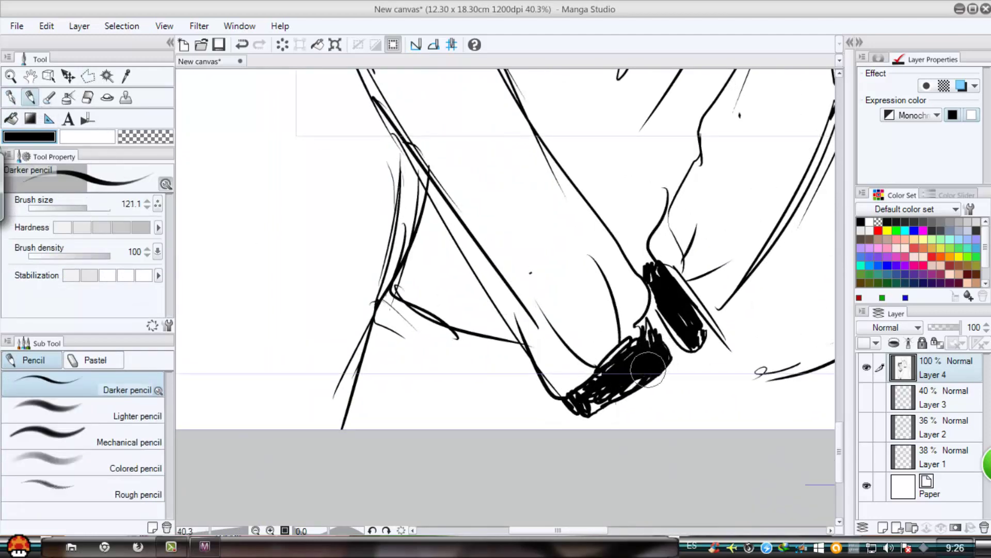
mouse_move(648, 369)
left_mouse_down()
mouse_move(589, 387)
mouse_move(643, 339)
mouse_move(584, 389)
mouse_move(680, 323)
left_mouse_up()
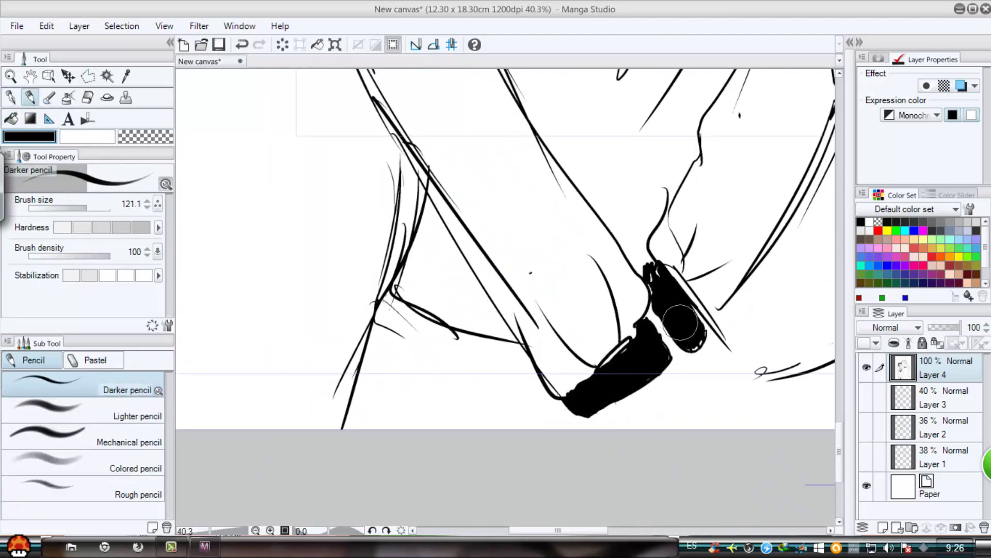
mouse_move(653, 271)
left_mouse_down()
mouse_move(700, 320)
mouse_move(642, 321)
mouse_move(621, 364)
mouse_move(577, 401)
left_mouse_up()
scroll(423, 303, "up", 1)
scroll(393, 238, "down", 5)
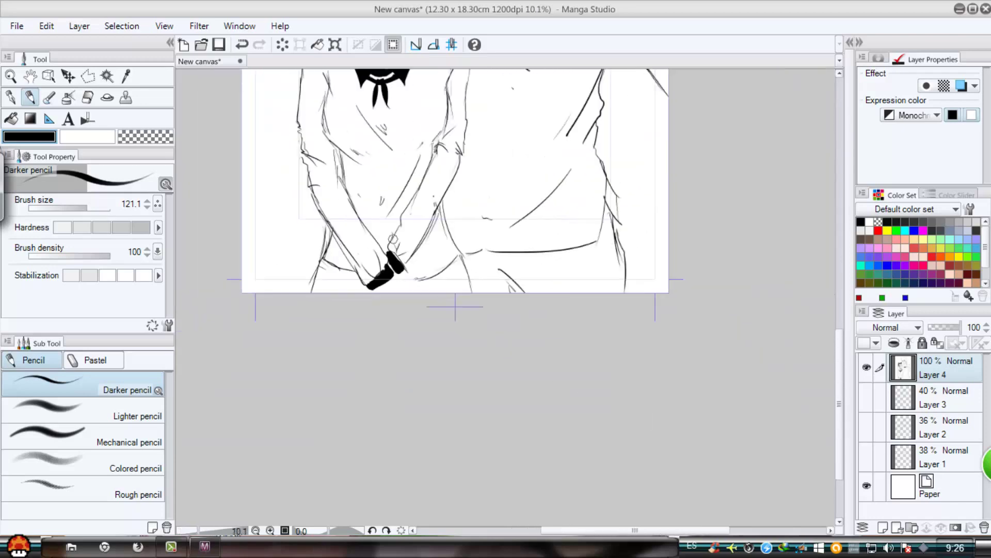
Erase the rough elbow lines on the woman's arm under the man's hand and redraw the sleeve with the G-pen
left_click_drag(393, 238, 520, 393)
scroll(520, 394, "down", 2)
scroll(531, 305, "up", 1)
left_click(12, 97)
scroll(448, 352, "up", 2)
mouse_move(447, 352)
left_mouse_down()
mouse_move(384, 177)
mouse_move(481, 388)
left_mouse_up()
scroll(384, 177, "up", 2)
left_click(87, 97)
left_click_drag(519, 352, 459, 341)
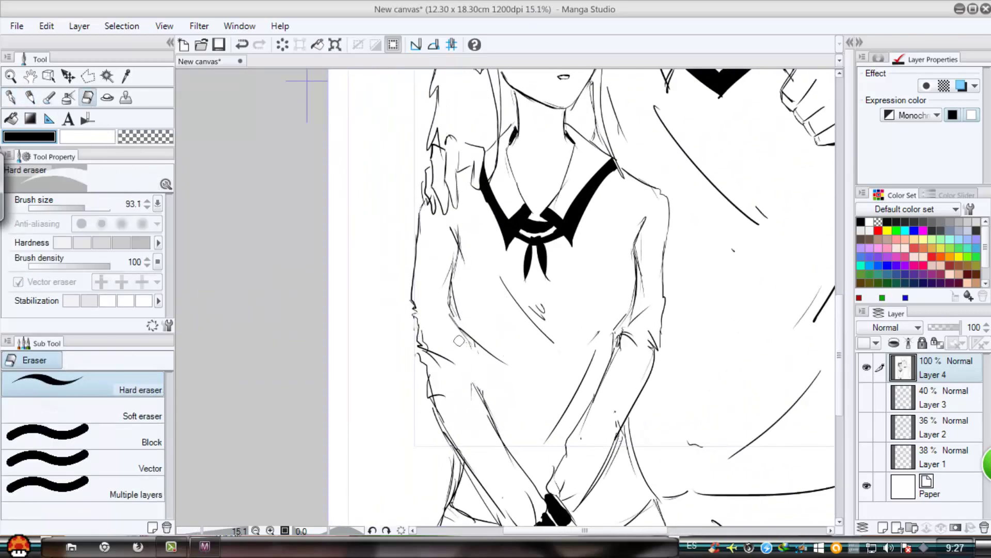
key("p")
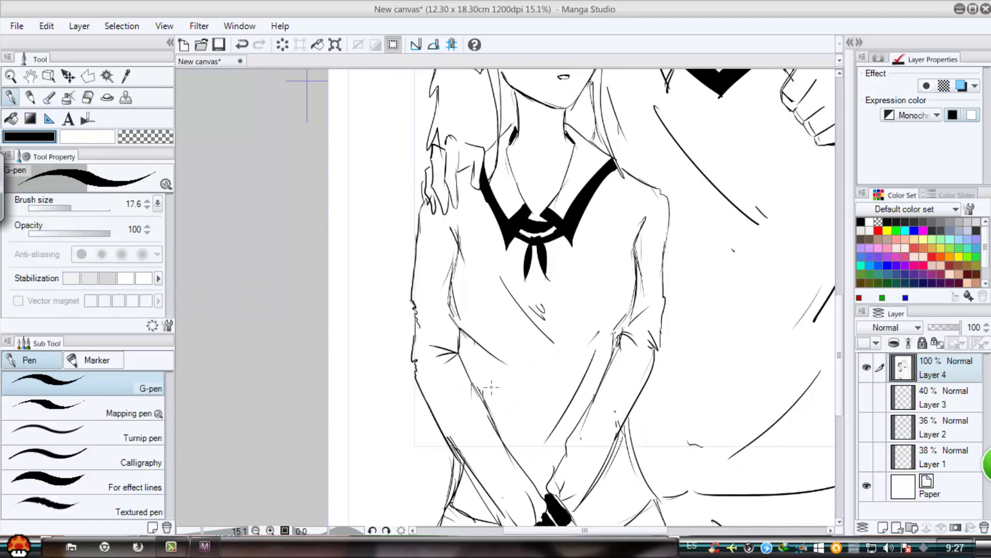
Erase the sketchy inner arm line and the fold lines across the front of the woman's blouse
key("e")
mouse_move(455, 228)
left_mouse_down()
mouse_move(439, 298)
mouse_move(507, 366)
left_mouse_up()
left_click_drag(511, 284, 552, 340)
left_click_drag(561, 419, 580, 377)
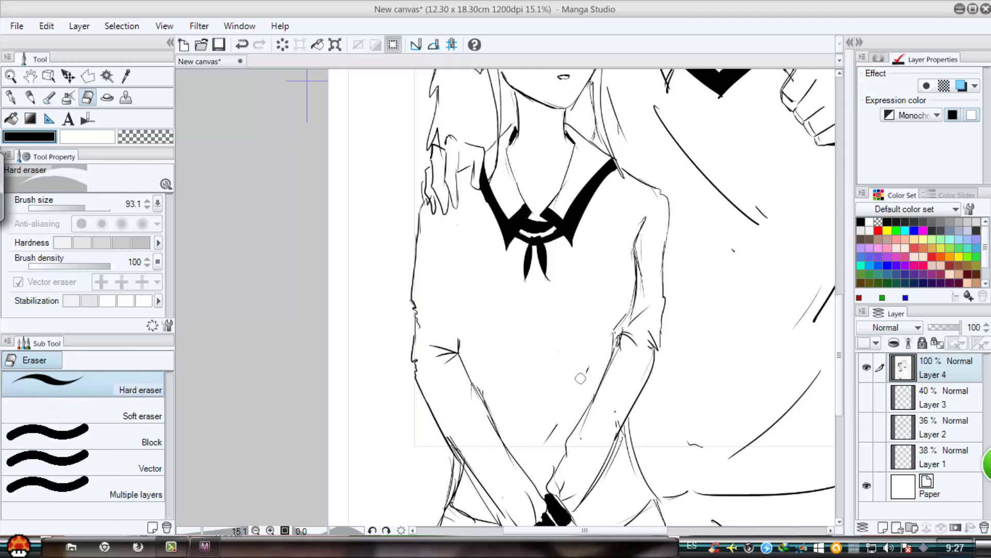
Ink a clean inner arm line and new fold strokes across the chest and waist of the woman's blouse
key("p")
mouse_move(457, 232)
left_mouse_down()
mouse_move(460, 335)
mouse_move(549, 362)
left_mouse_up()
left_click_drag(532, 341, 557, 358)
left_click_drag(532, 285, 544, 318)
left_click_drag(482, 376, 480, 399)
left_click_drag(492, 397, 547, 439)
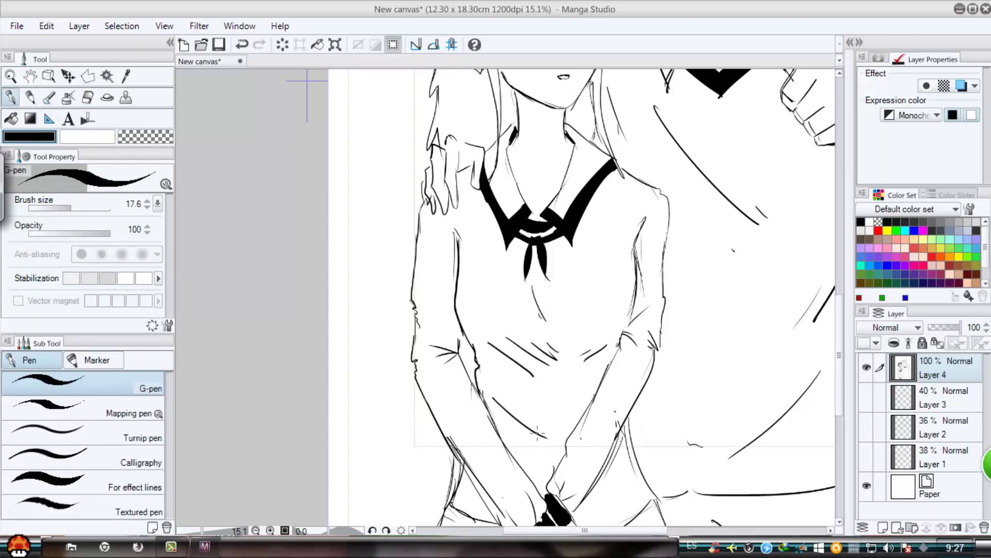
scroll(500, 245, "down", 3)
scroll(539, 256, "up", 3)
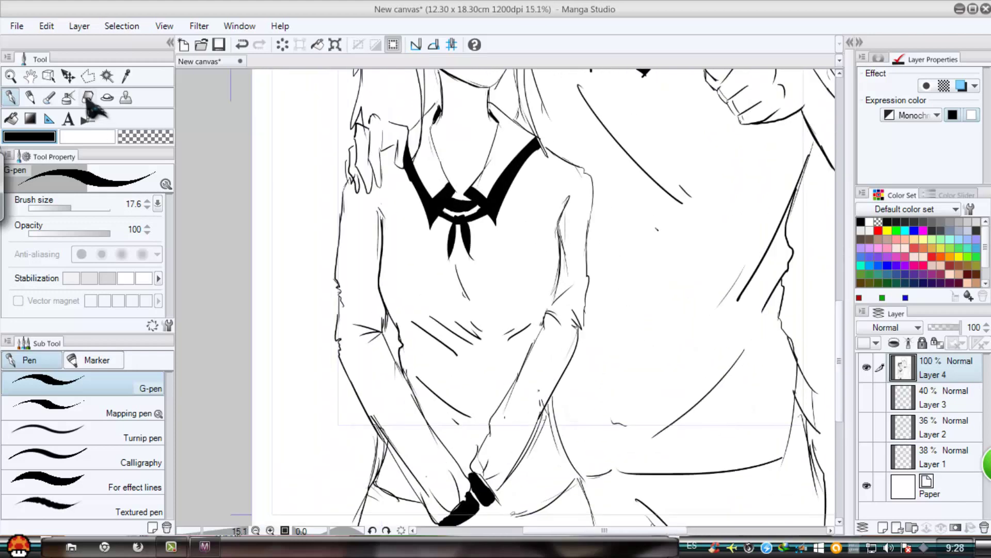
Erase the rough inner line of the woman's arm nearest the man and redraw it with the G-pen
left_click(88, 98)
left_click_drag(566, 213, 548, 300)
left_click(11, 97)
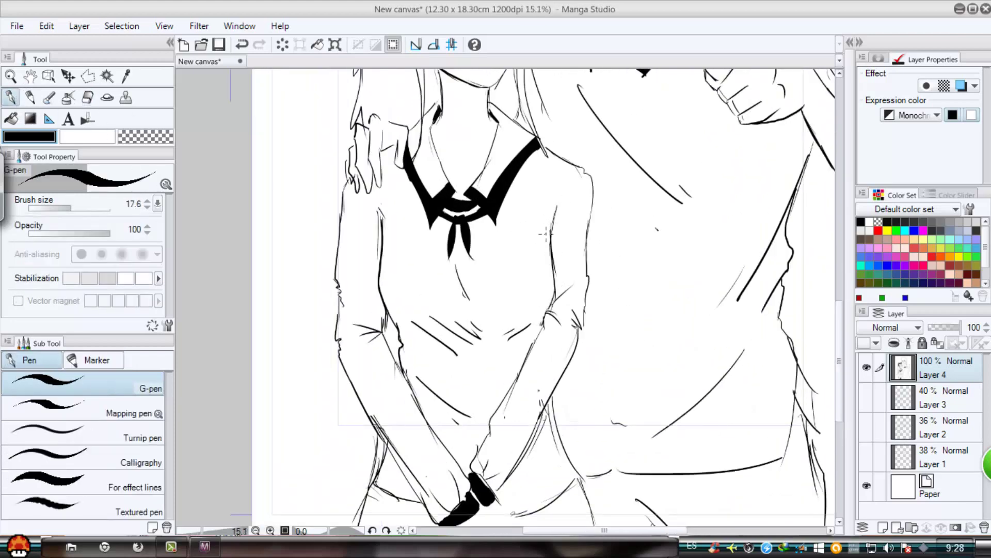
Erase the rough lines at the woman's waist and redraw the blouse hem and hip outline with the G-pen
scroll(362, 254, "down", 3)
scroll(494, 201, "up", 4)
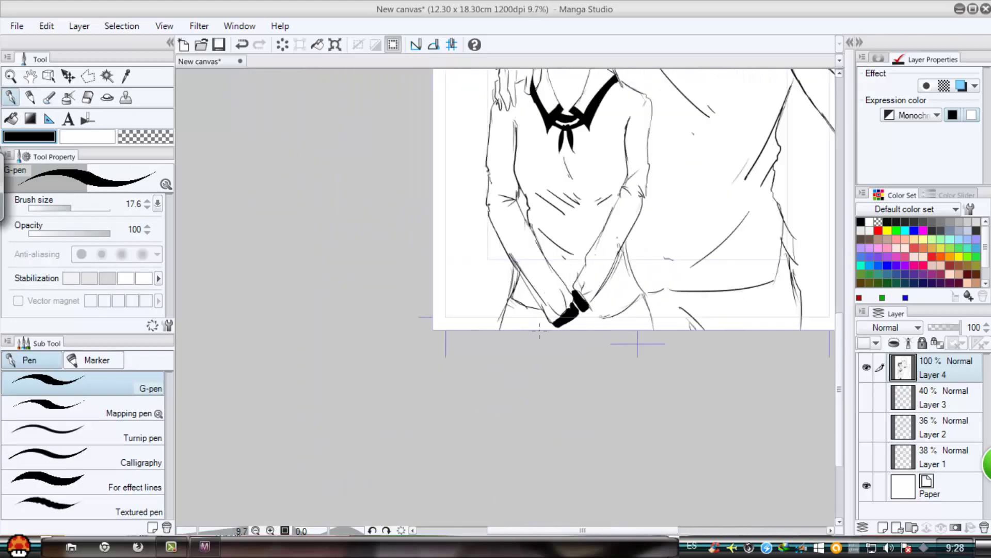
key("e")
mouse_move(495, 201)
left_mouse_down()
mouse_move(512, 229)
mouse_move(490, 239)
mouse_move(490, 228)
mouse_move(484, 269)
mouse_move(498, 243)
mouse_move(488, 293)
mouse_move(661, 309)
mouse_move(519, 287)
mouse_move(493, 243)
mouse_move(477, 271)
mouse_move(542, 298)
left_mouse_up()
key("p")
left_click_drag(630, 289, 718, 271)
left_click_drag(475, 276, 456, 329)
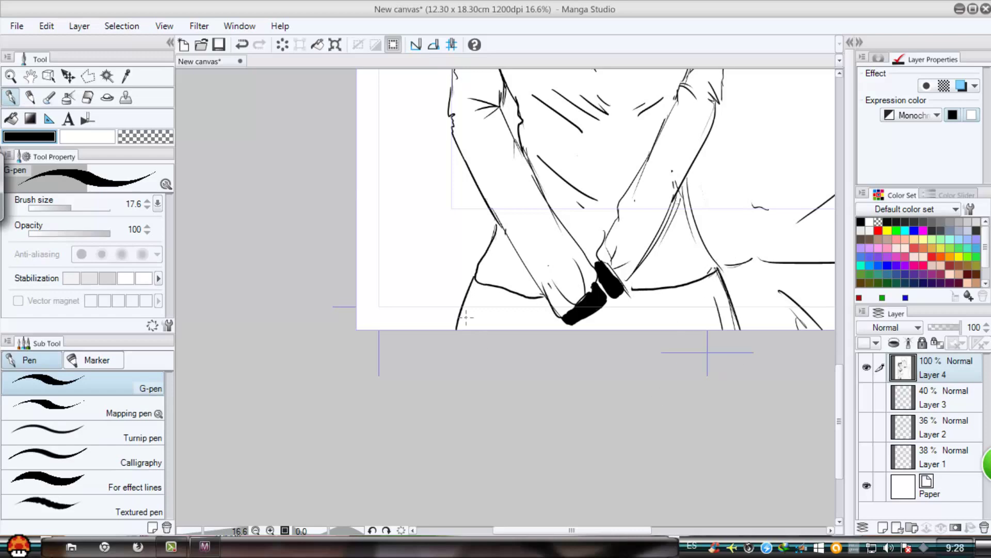
Add pleat lines to the woman's skirt and ink a solid black triangle at the man's hip beside his shirt hem
scroll(562, 333, "down", 4)
left_click_drag(608, 233, 553, 290)
scroll(580, 352, "up", 3)
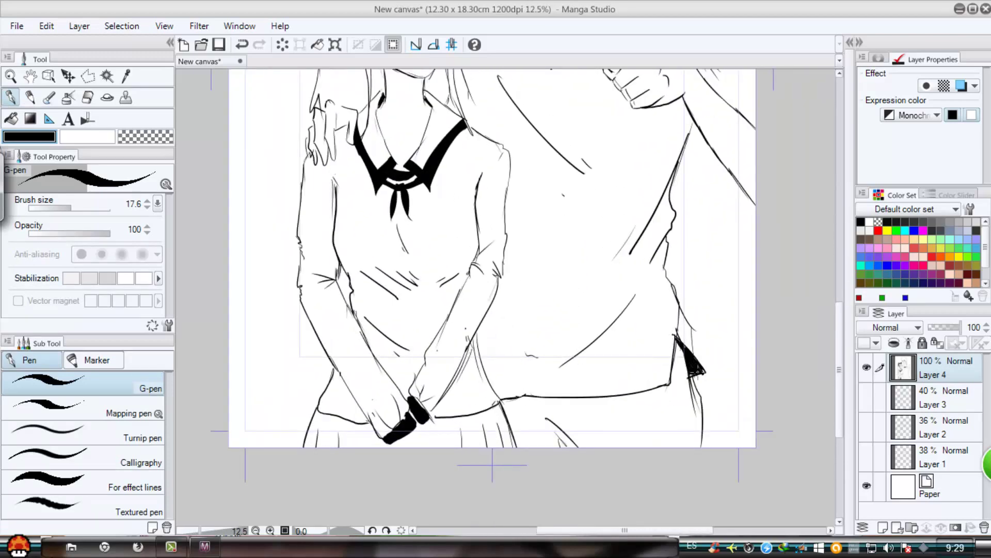
left_click_drag(680, 323, 707, 372)
scroll(537, 352, "down", 4)
scroll(490, 188, "up", 2)
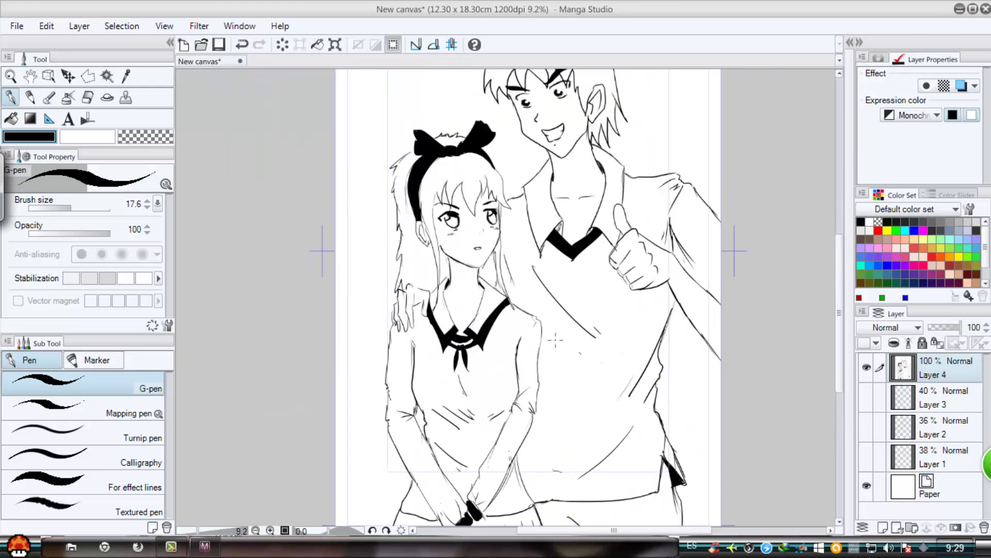
Draw thin white fold lines on the woman's black bow with the G-pen
left_click(87, 136)
scroll(411, 119, "up", 4)
scroll(420, 255, "up", 1)
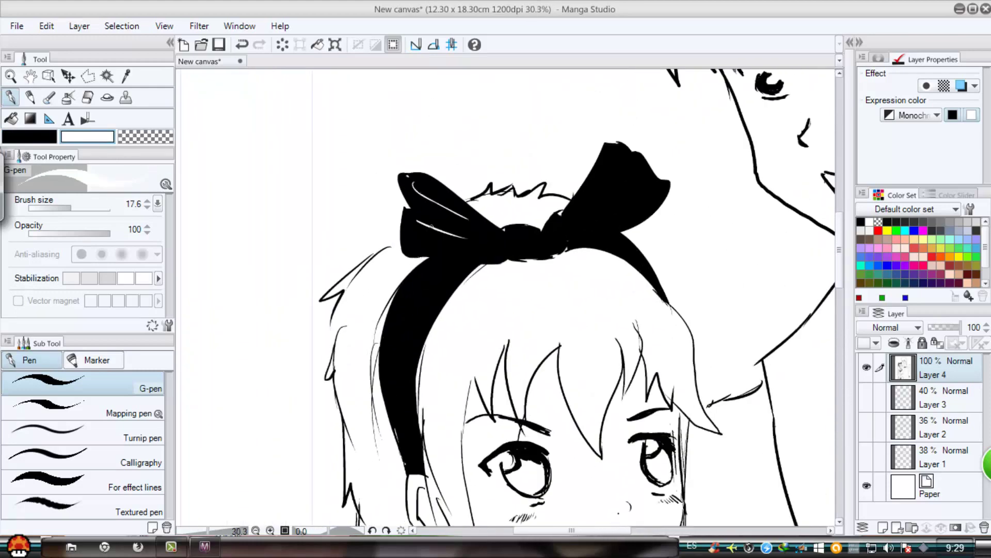
left_click_drag(615, 230, 588, 238)
scroll(549, 263, "down", 4)
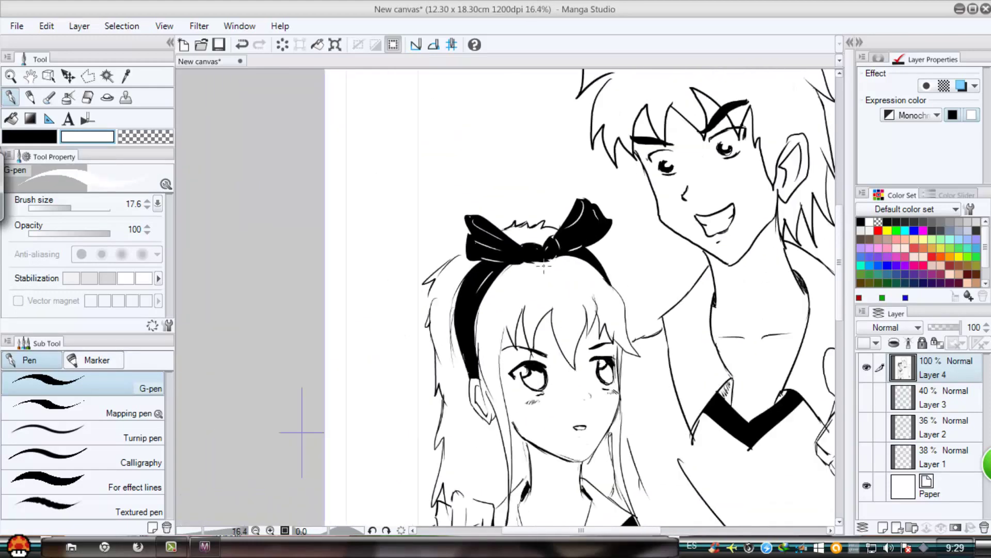
scroll(478, 475, "up", 2)
scroll(505, 297, "down", 1)
Close the outline of the hand on the woman's shoulder in black and add fingernails to its fingers
left_click(52, 137)
scroll(453, 303, "up", 4)
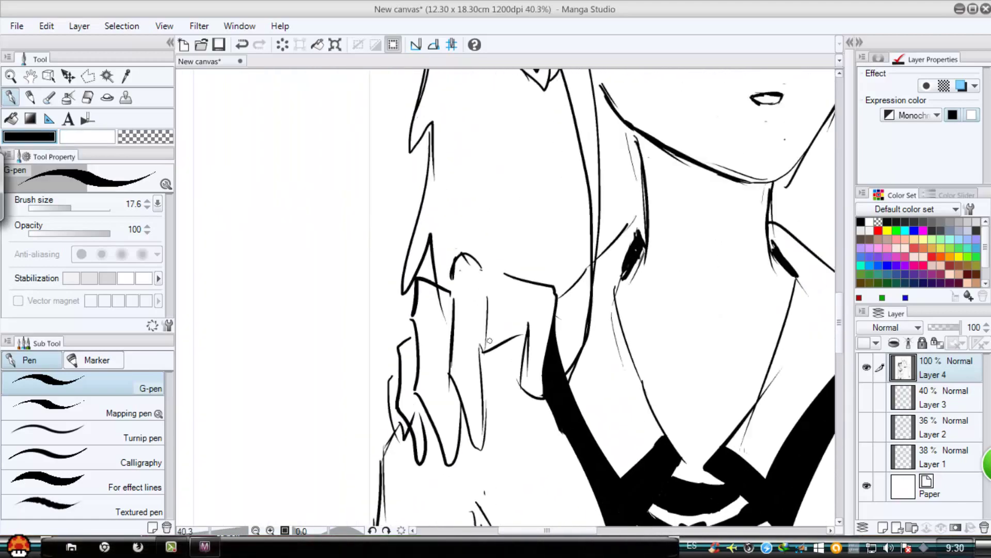
left_click_drag(476, 258, 510, 274)
left_click_drag(486, 291, 482, 354)
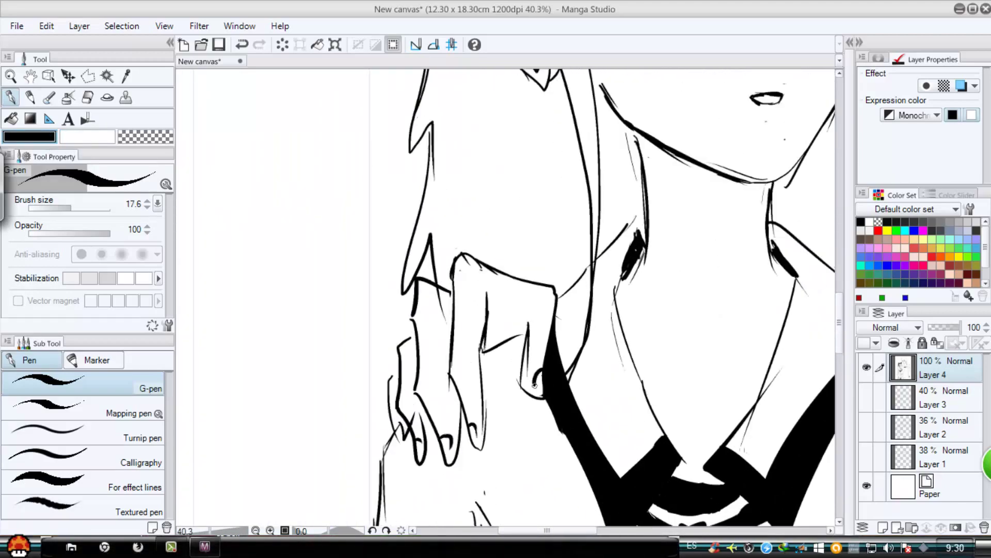
left_click_drag(528, 331, 521, 391)
scroll(513, 339, "down", 1)
scroll(465, 176, "down", 10)
Ink fine strand lines in the woman's hair around the headband, ear and fringe
left_click_drag(545, 160, 588, 288)
scroll(588, 288, "down", 2)
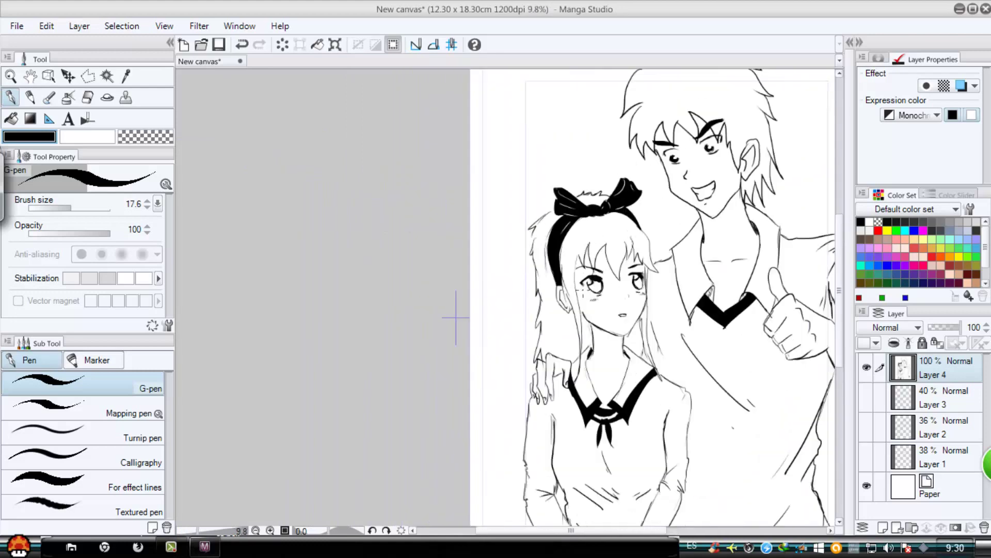
scroll(588, 289, "up", 4)
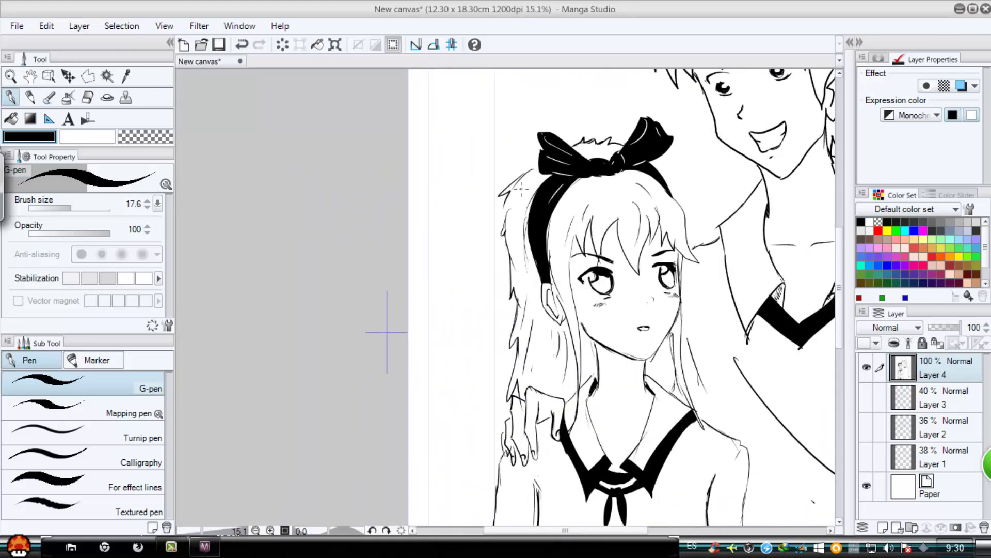
scroll(587, 148, "up", 1)
left_click_drag(570, 242, 567, 297)
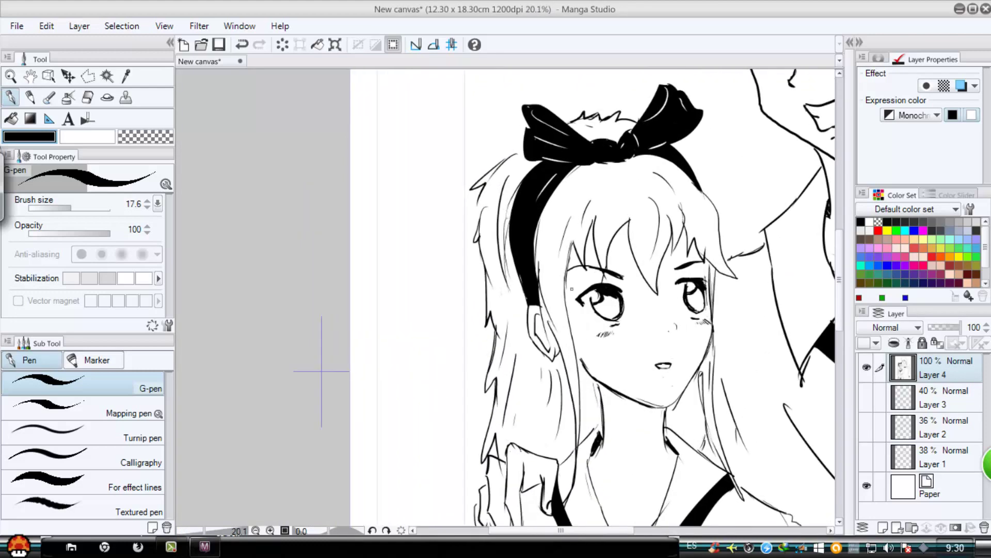
scroll(551, 340, "down", 5)
scroll(620, 227, "up", 4)
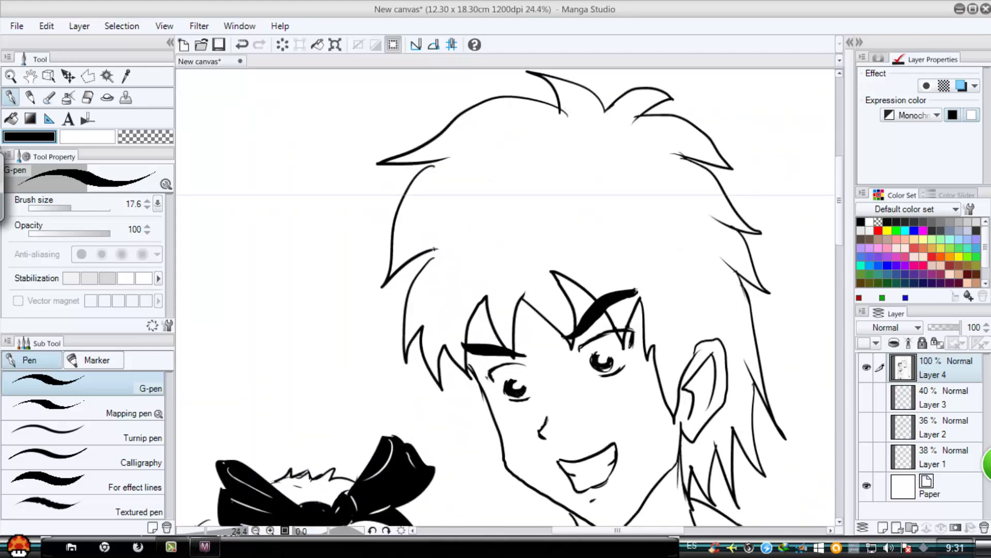
Fill the man's hair with black and touch up the edge of its side spike with the G-pen
left_click(11, 119)
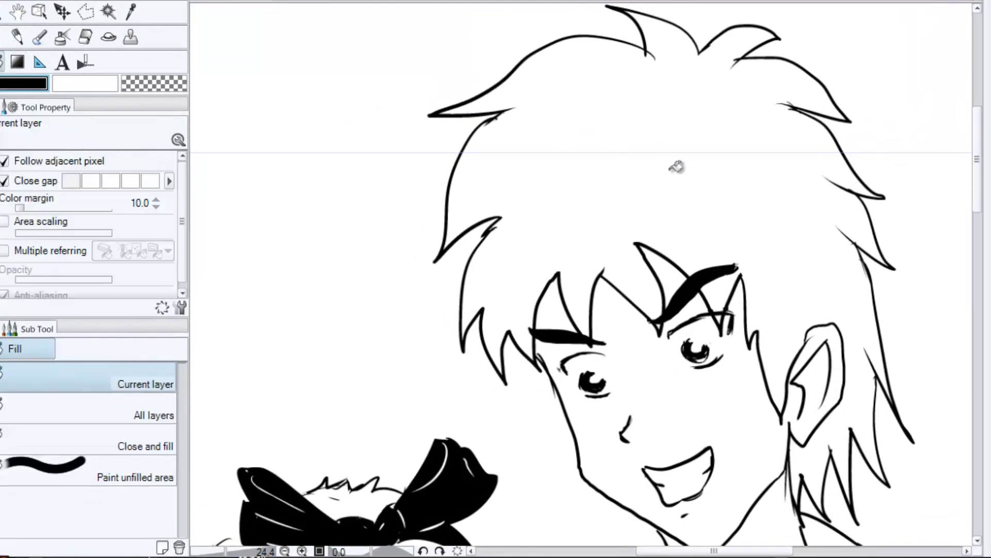
left_click(677, 166)
scroll(660, 296, "up", 1)
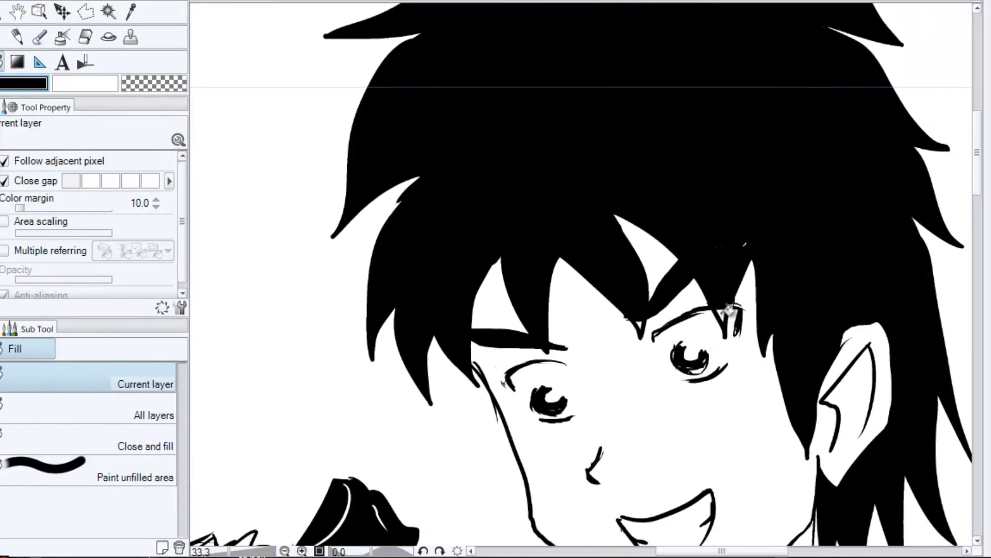
scroll(672, 310, "down", 5)
left_click(17, 37)
scroll(603, 225, "up", 5)
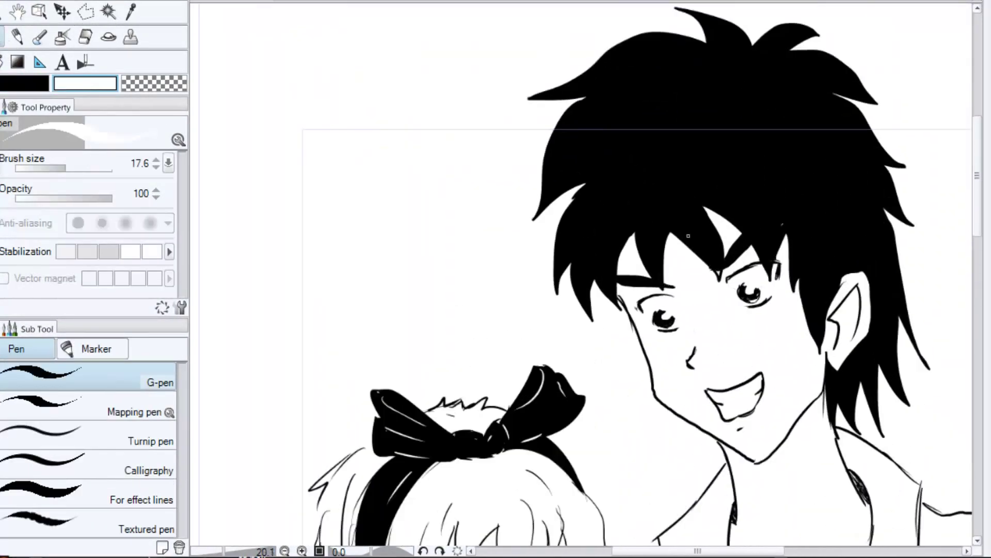
left_click_drag(617, 221, 602, 228)
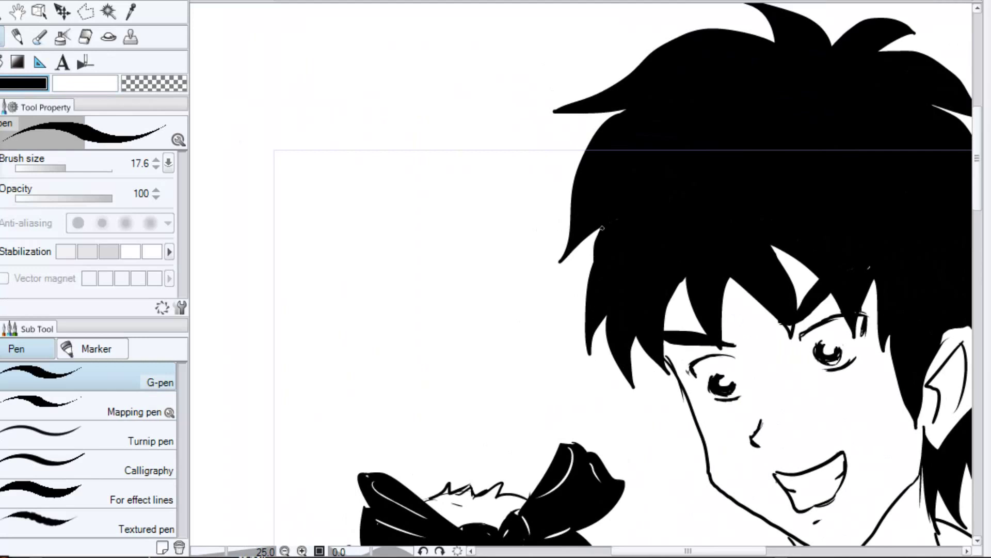
Draw thin white highlight strands across the crown, fringe and sides of the man's black hair with the G-pen
key("x")
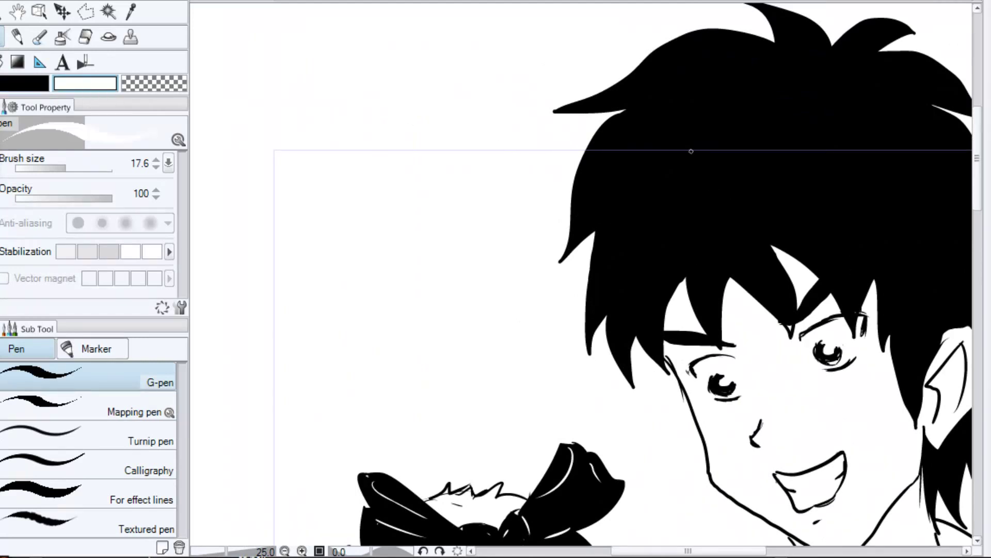
left_click_drag(715, 119, 740, 99)
left_click_drag(728, 126, 742, 108)
left_click_drag(879, 100, 941, 160)
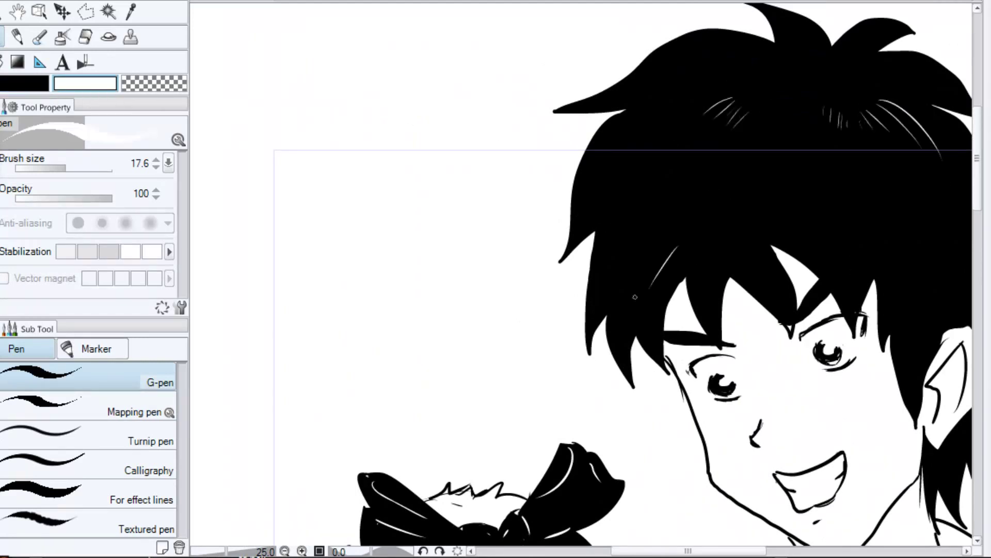
left_click_drag(635, 296, 631, 321)
left_click_drag(643, 241, 607, 315)
left_click_drag(612, 200, 600, 208)
scroll(709, 55, "down", 4)
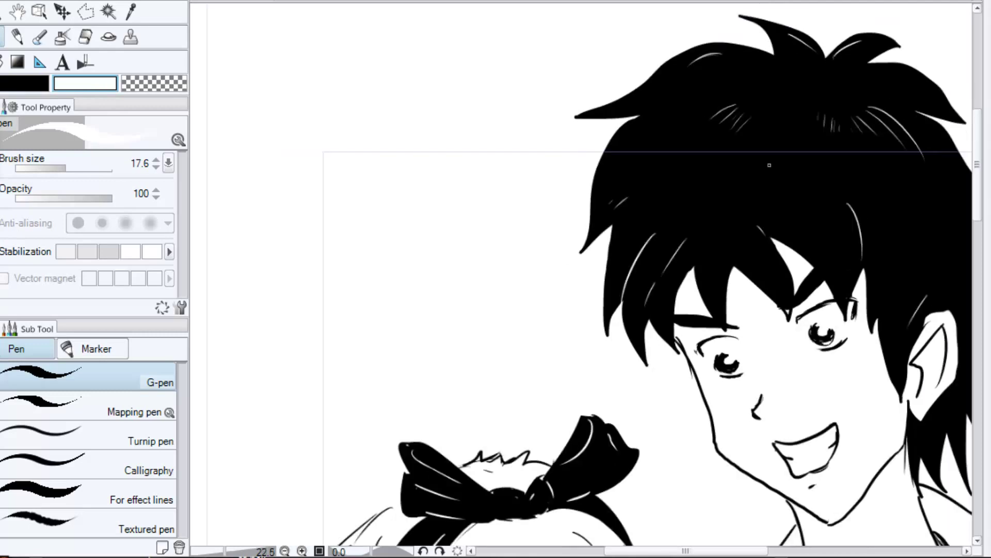
scroll(754, 202, "up", 2)
left_click_drag(757, 127, 778, 161)
scroll(635, 258, "up", 1)
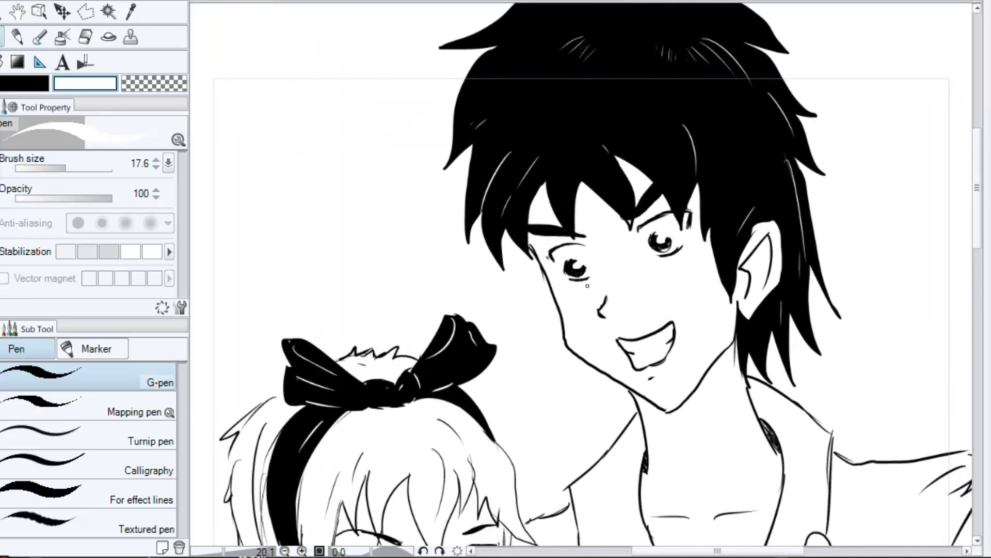
Erase the lower part of the man's cheek line and redraw it in black down to the chin
scroll(532, 274, "down", 3)
left_click(86, 37)
scroll(516, 287, "up", 2)
left_click_drag(610, 336, 557, 277)
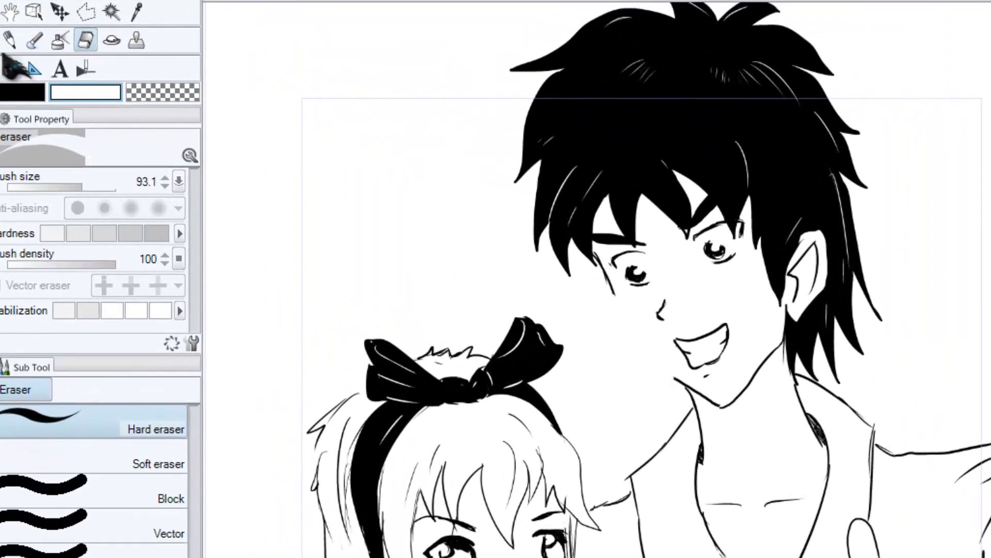
key("p")
left_click_drag(634, 337, 683, 381)
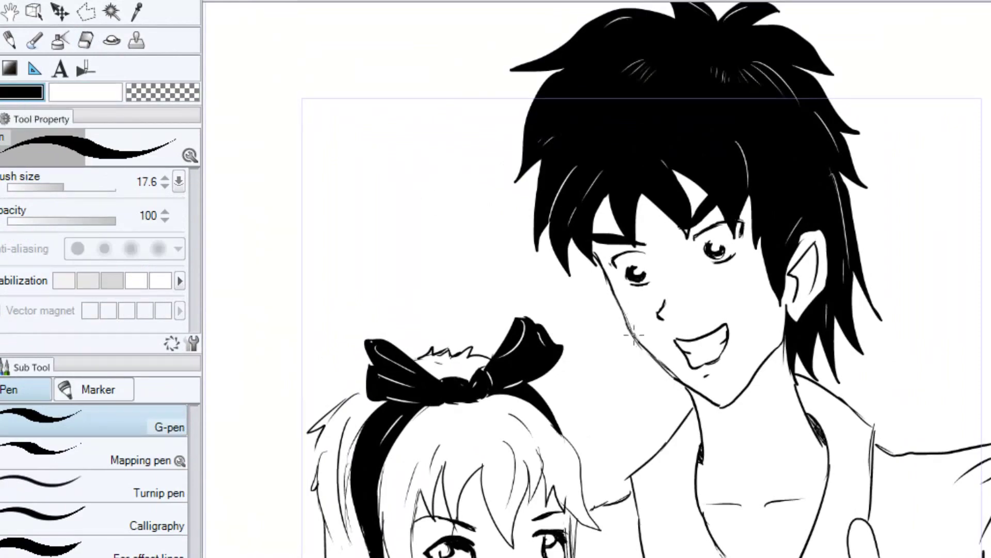
left_click_drag(627, 321, 678, 375)
Erase the man's cheek and chin outline again and redraw it as one clean black jawline
scroll(640, 348, "up", 2)
left_click(85, 40)
left_click_drag(631, 326, 705, 399)
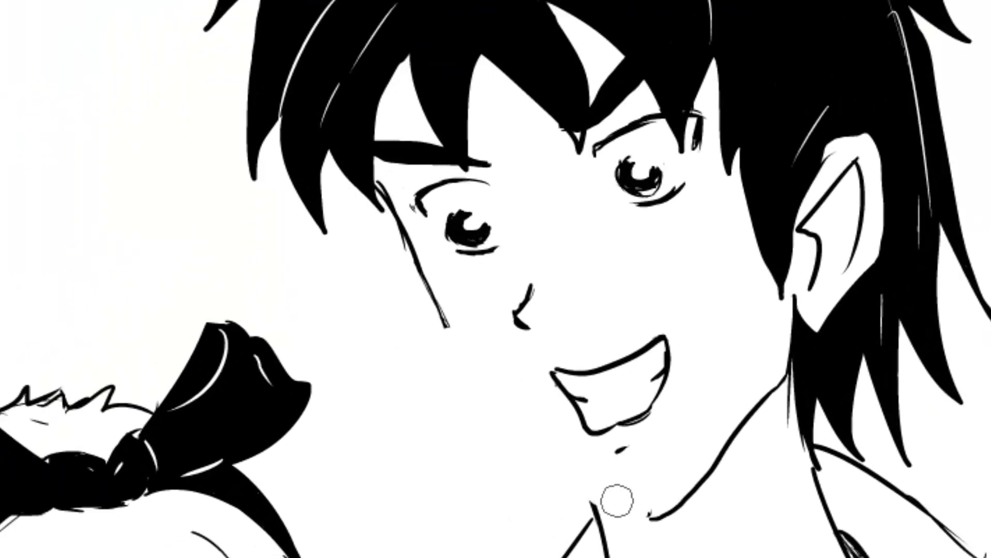
key("p")
mouse_move(440, 313)
left_mouse_down()
mouse_move(654, 511)
mouse_move(640, 518)
mouse_move(513, 425)
mouse_move(454, 359)
mouse_move(651, 519)
left_mouse_up()
key("ctrl+z")
key("ctrl+z")
Erase the man's nose and mouth and redraw them as a small nose and a wide open grin with dark corners
key("e")
left_click_drag(527, 292, 598, 437)
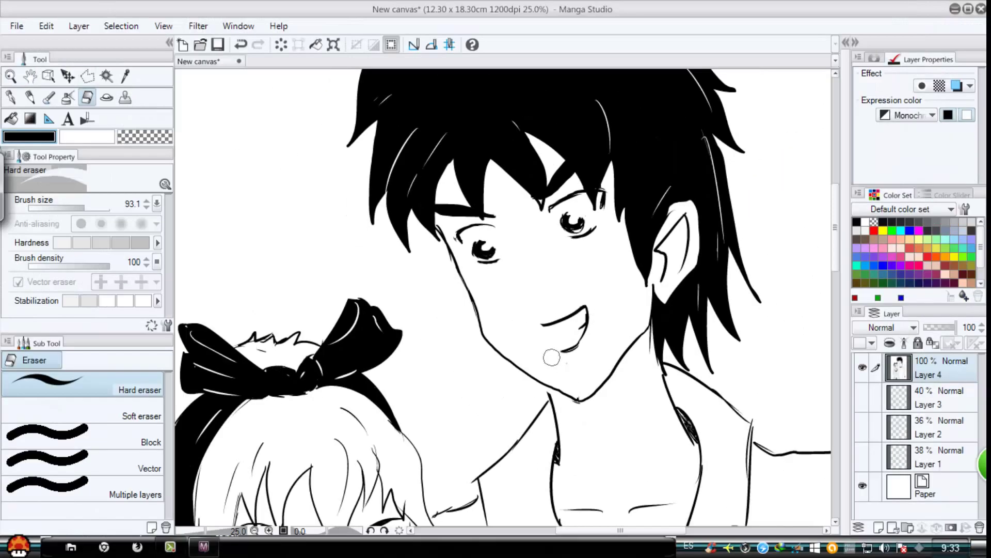
left_click_drag(551, 357, 588, 315)
key("p")
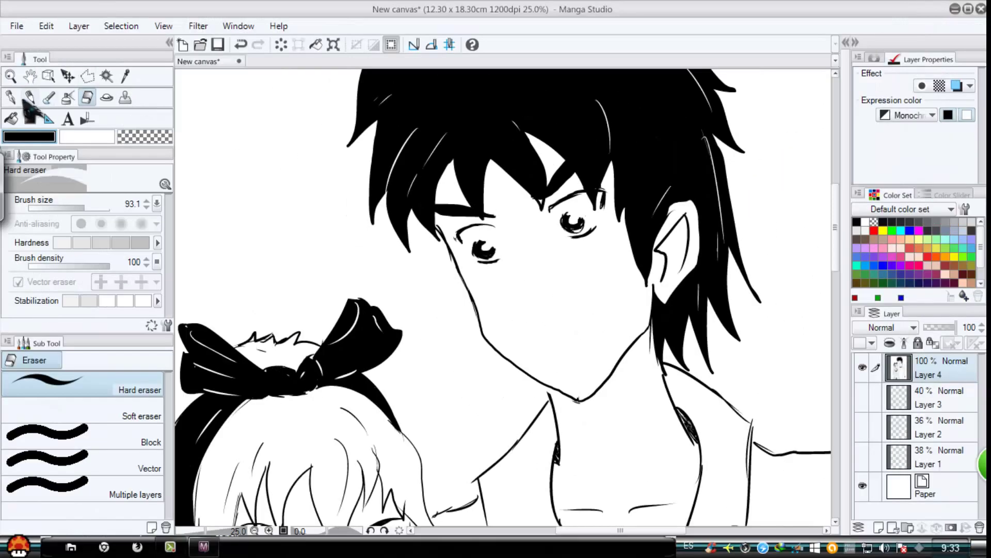
left_click_drag(529, 333, 598, 309)
left_click_drag(596, 312, 539, 355)
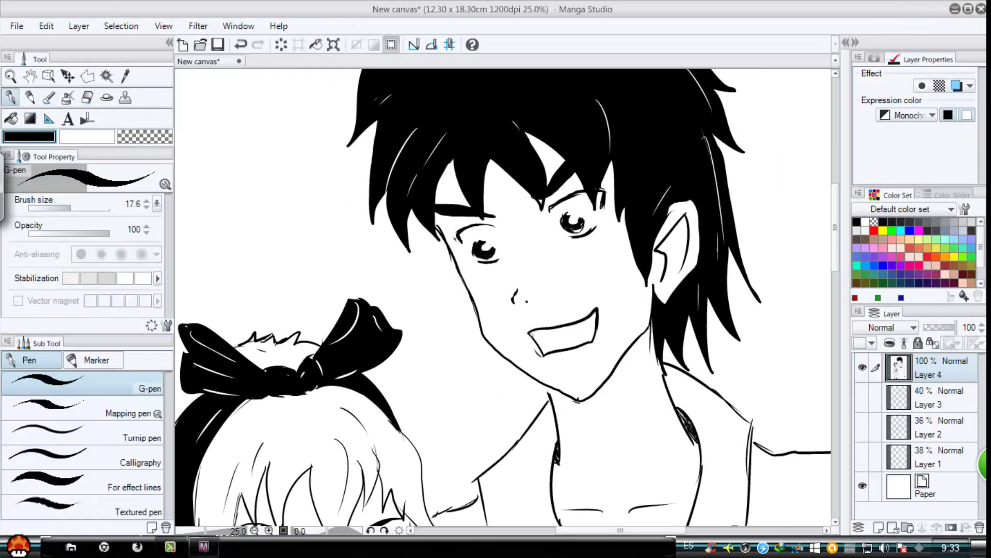
key("e")
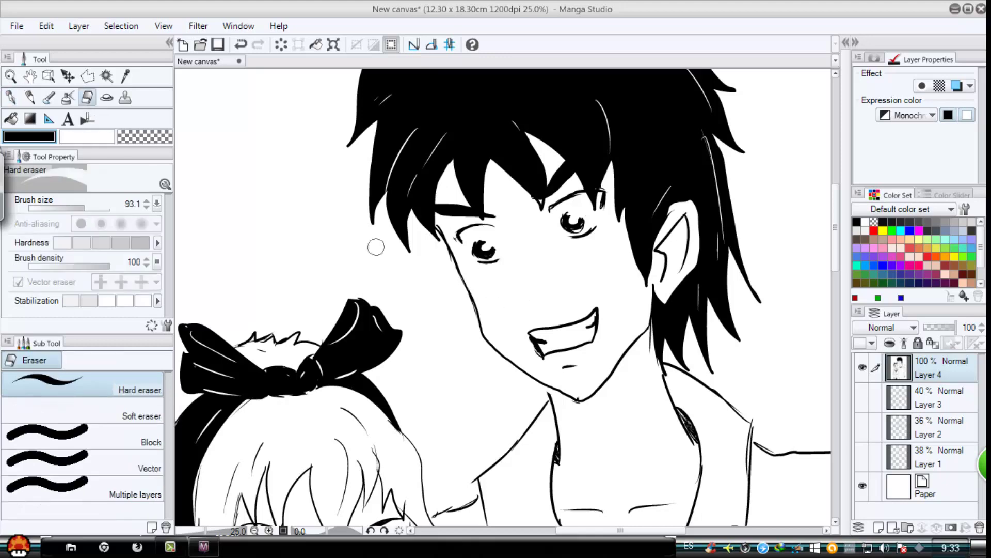
key("p")
key("e")
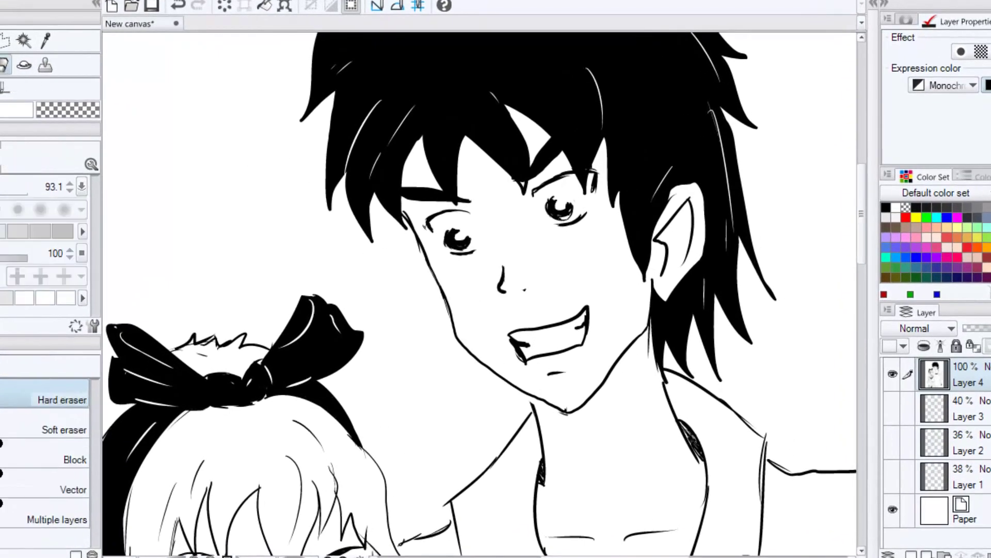
Erase the centres of the man's irises and redraw both eyes in black with the G-pen
left_click_drag(459, 233, 457, 243)
left_click_drag(559, 202, 558, 211)
key("p")
left_click_drag(447, 231, 449, 250)
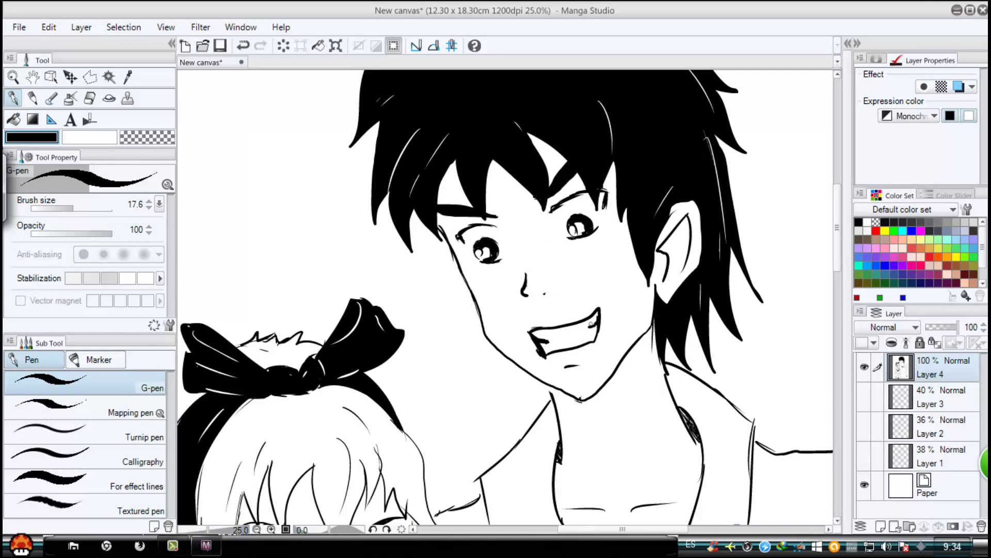
scroll(617, 341, "down", 4)
scroll(614, 389, "up", 2)
scroll(609, 361, "down", 2)
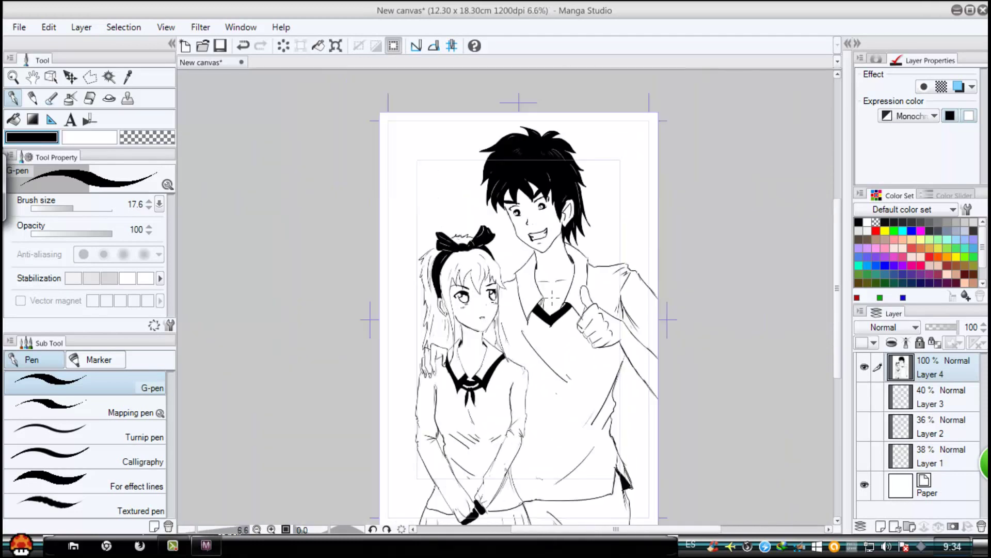
scroll(498, 358, "up", 3)
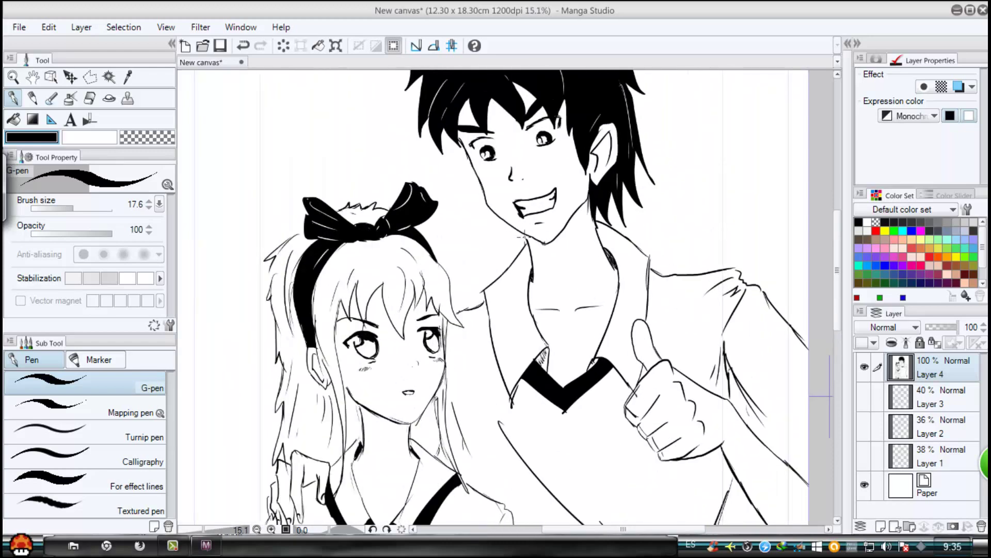
key("e")
key("p")
scroll(563, 206, "down", 2)
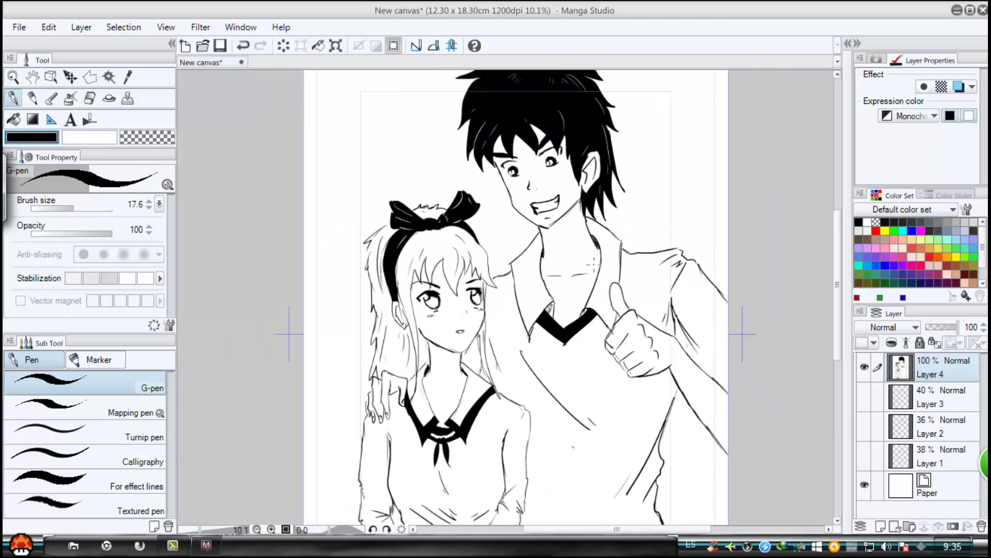
Select the man's mouth with the polyline marquee, scale it to 121 by 113 percent and rotate it by -9 degrees
key("m")
left_click(524, 204)
left_click(564, 185)
left_click(562, 207)
left_click(537, 218)
left_click(524, 204)
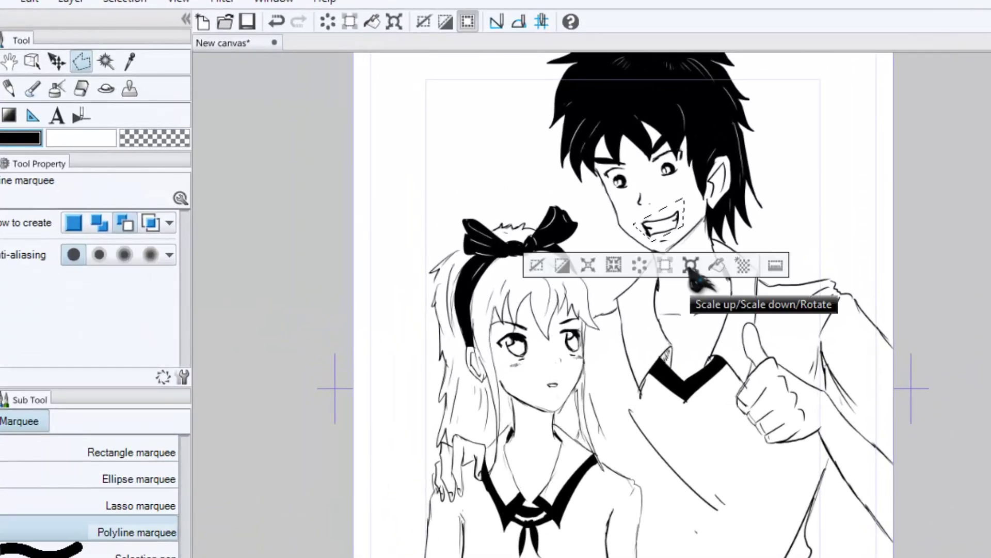
left_click(690, 265)
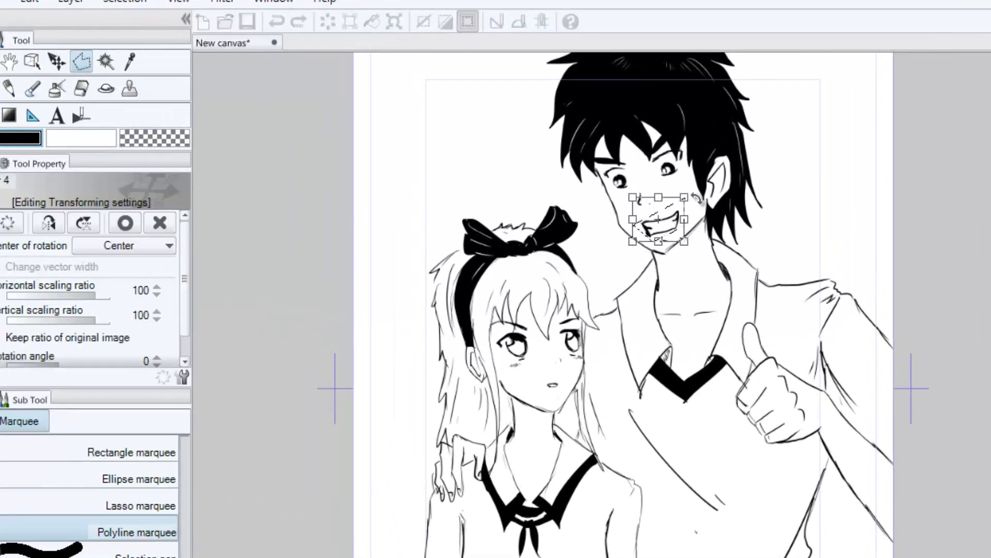
left_click_drag(684, 214, 689, 209)
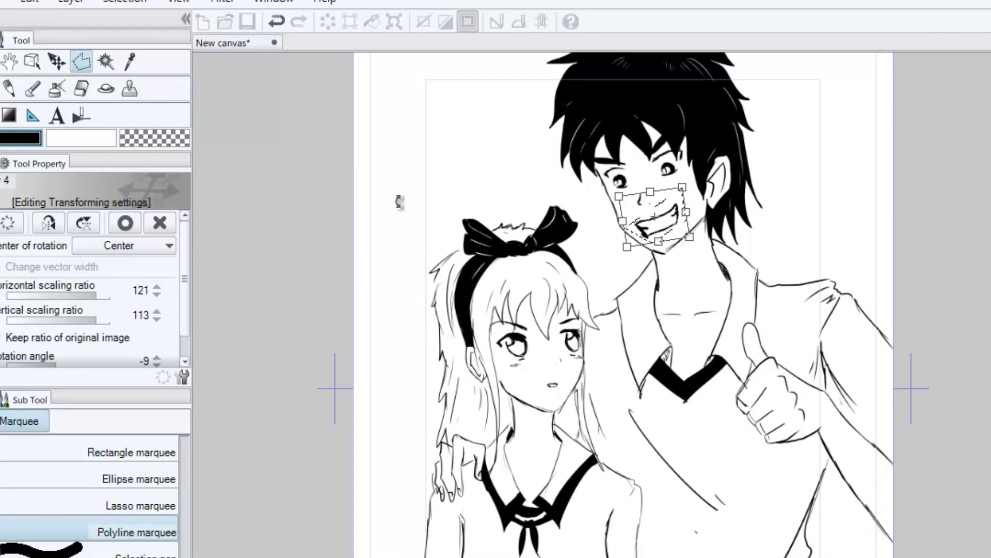
left_click(125, 222)
key("ctrl+d")
key("e")
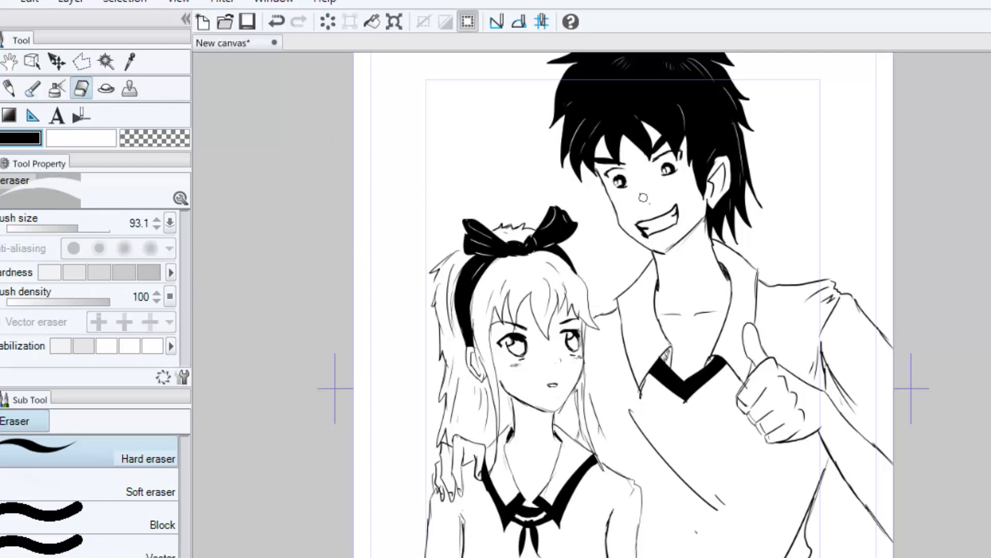
Select the man's mouth again with the polyline marquee, scale it to 86 percent and rotate it by 8 degrees
left_click(81, 61)
left_click(677, 197)
left_click(626, 220)
left_click(641, 240)
left_click(656, 245)
left_click(687, 222)
left_click(677, 197)
left_click(691, 266)
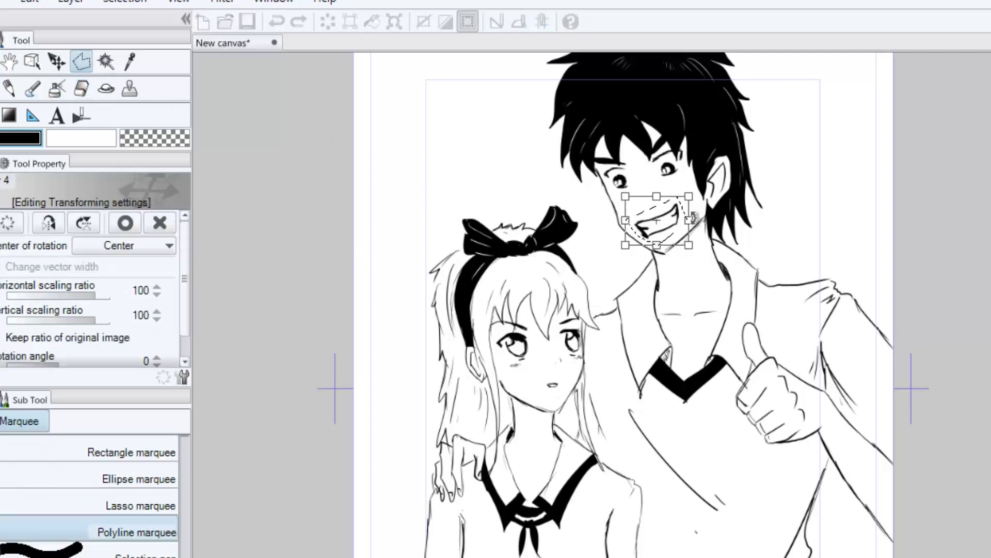
left_click_drag(693, 218, 666, 206)
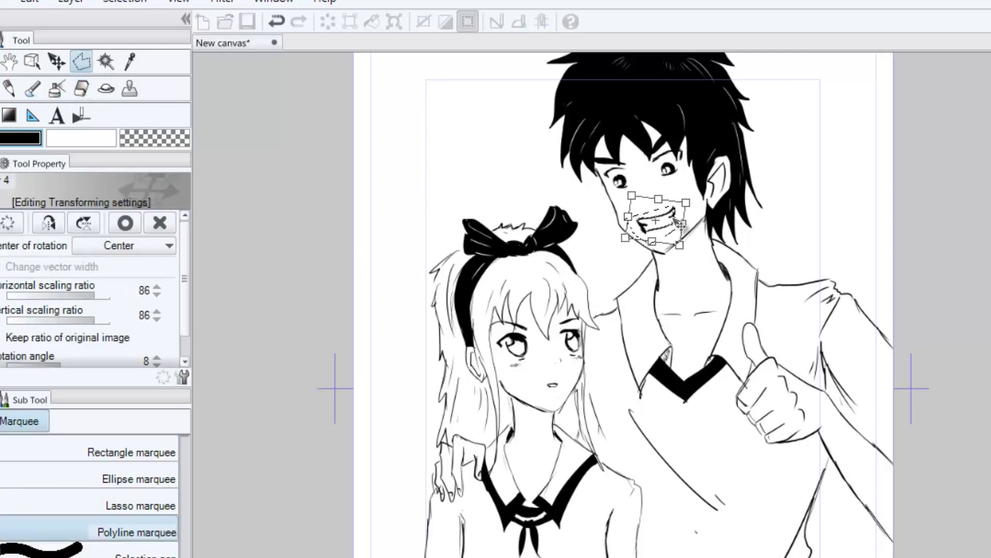
left_click(126, 228)
key("ctrl+d")
Redraw the man's nose and hatch shadows on both necks and on the man's sleeve beside the woman's hair
key("p")
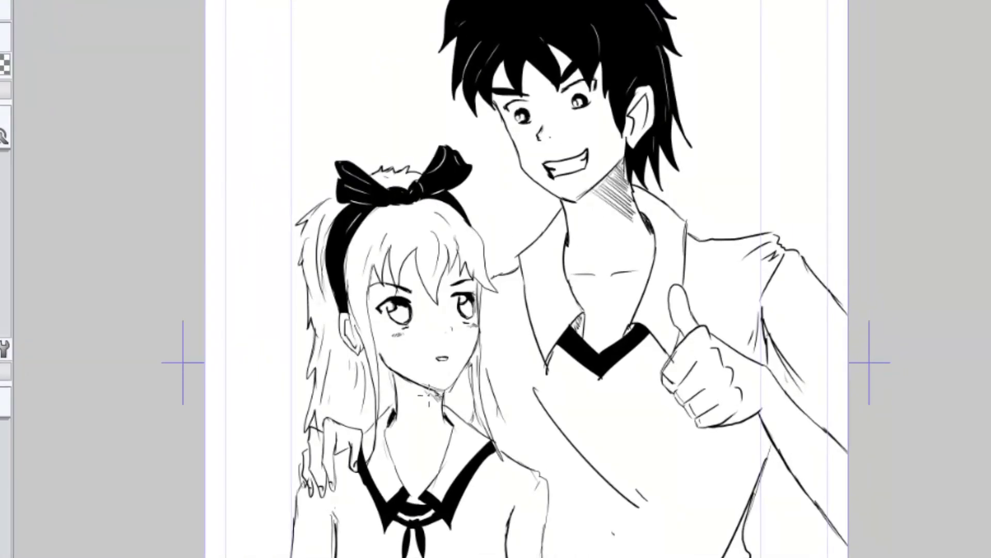
left_click_drag(413, 380, 442, 411)
left_click_drag(503, 272, 527, 288)
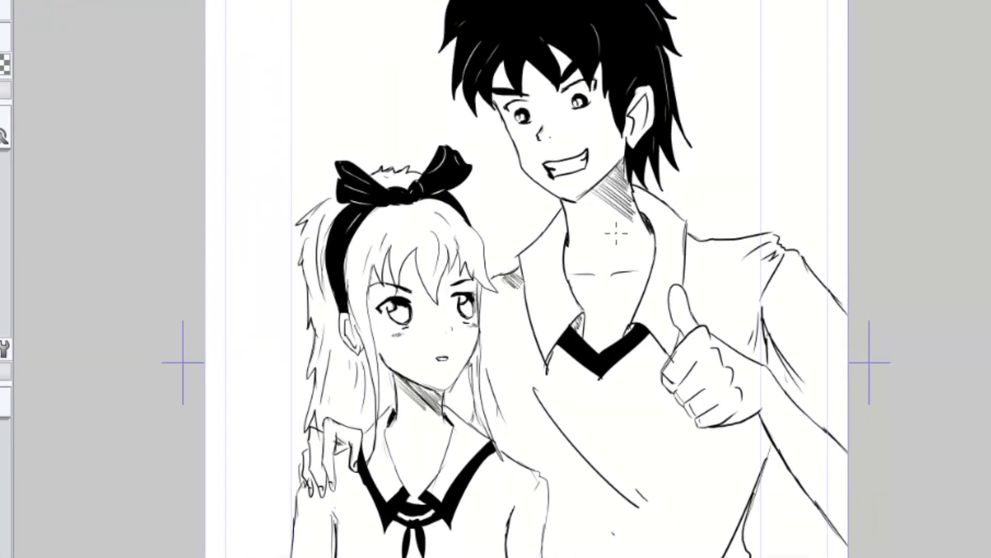
Hatch shadows around the elbow folds of the woman's sleeve with the G-pen
key("ctrl+minus")
key("ctrl+minus")
key("ctrl+plus")
left_click_drag(568, 511, 606, 341)
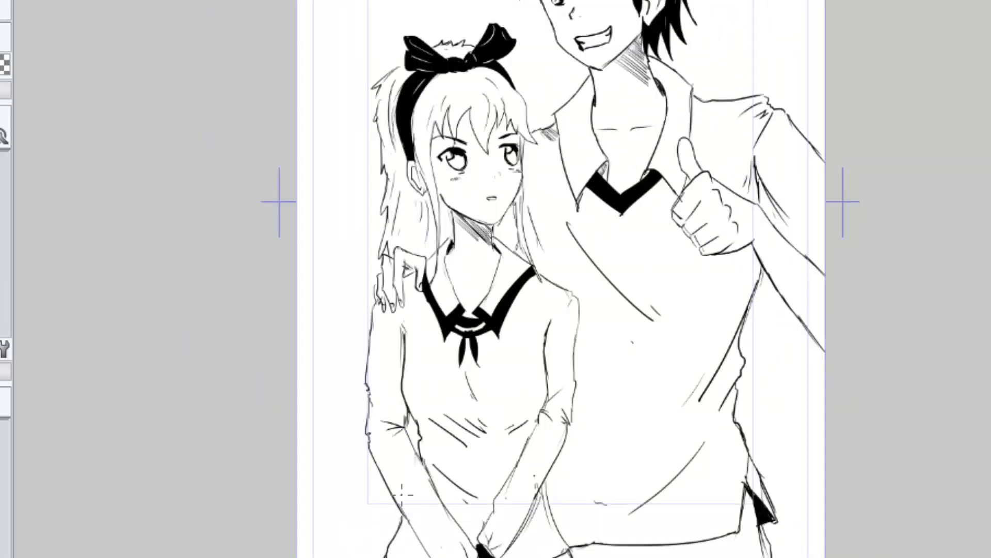
left_click_drag(409, 400, 392, 438)
left_click_drag(416, 427, 395, 459)
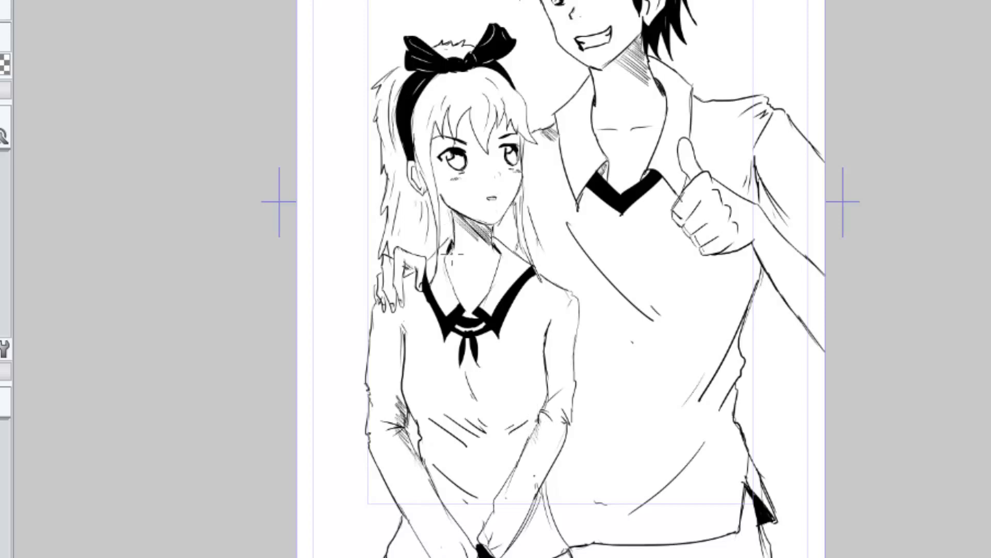
Delete the hidden sketch layers, Layer 1, Layer 2 and Layer 3
scroll(458, 209, "up", 2)
scroll(510, 234, "down", 3)
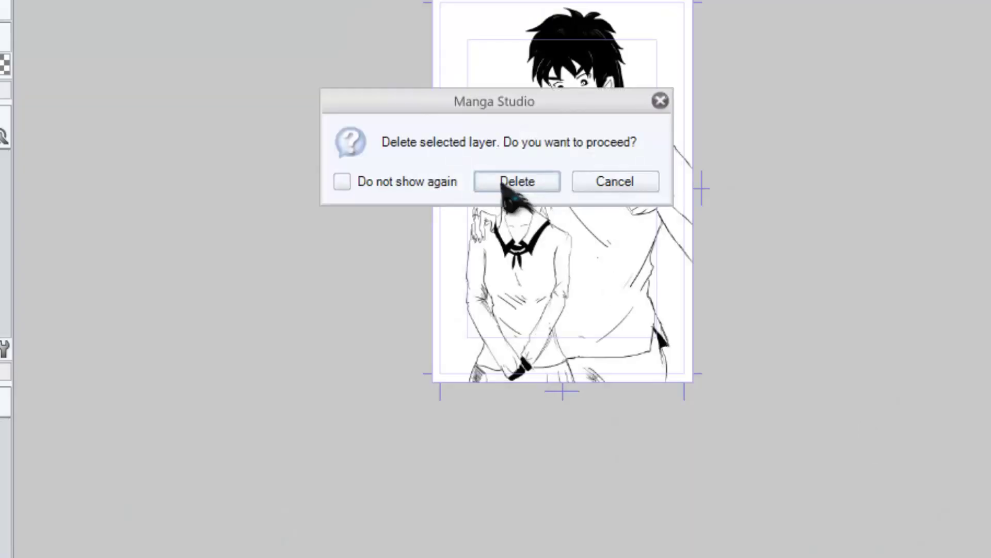
left_click(508, 182)
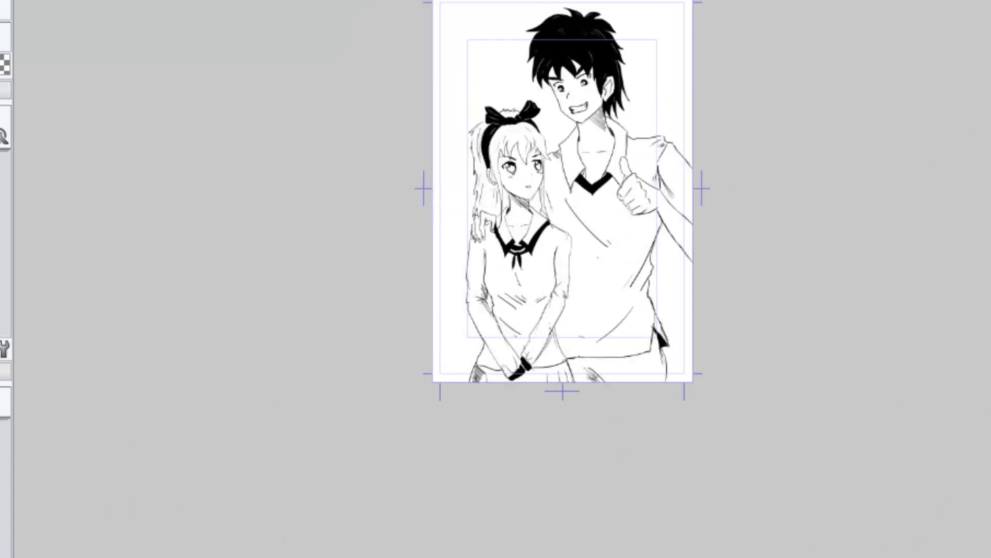
Write the artist's name by hand in slanted black letters in the empty area beside the man's hair
scroll(560, 115, "up", 3)
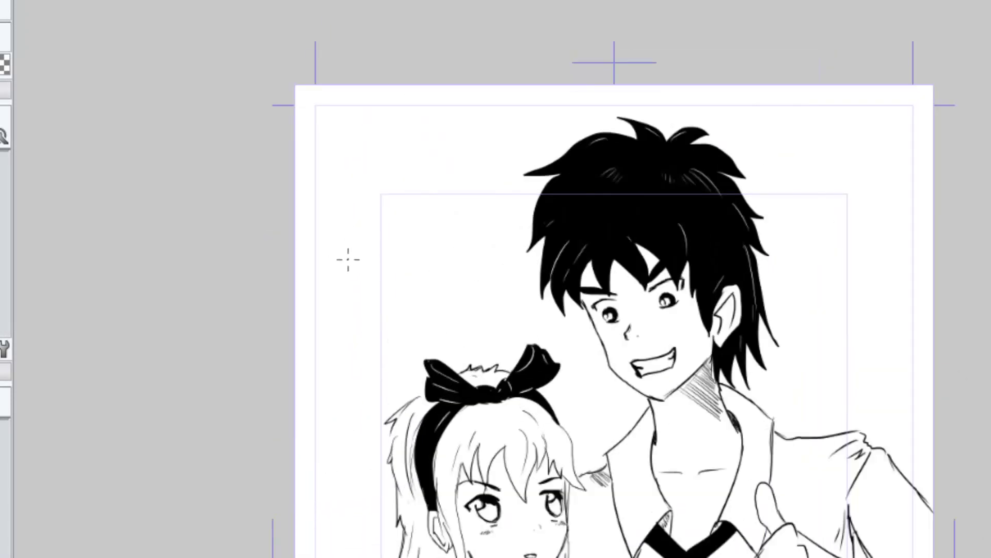
left_click_drag(317, 222, 360, 293)
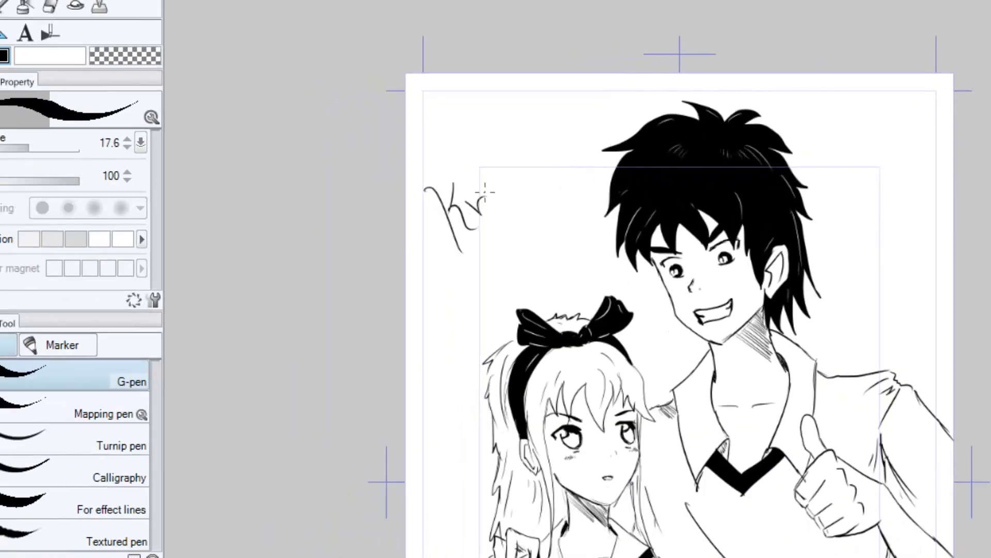
left_click_drag(472, 166, 503, 202)
left_click_drag(522, 173, 514, 187)
mouse_move(518, 134)
left_mouse_down()
mouse_move(537, 184)
mouse_move(547, 181)
left_mouse_up()
left_click_drag(538, 117, 566, 151)
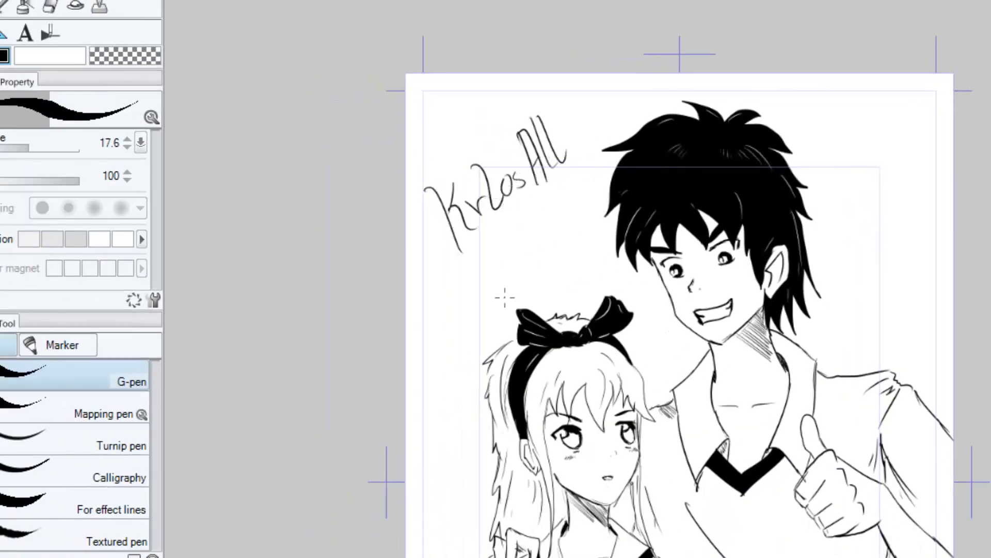
Sign the drawing with an underlined cursive signature below the artist's name, above the woman's head
left_click_drag(448, 310, 475, 308)
left_click_drag(467, 259, 487, 337)
left_click_drag(494, 276, 520, 270)
left_click_drag(527, 272, 472, 323)
left_click(464, 332)
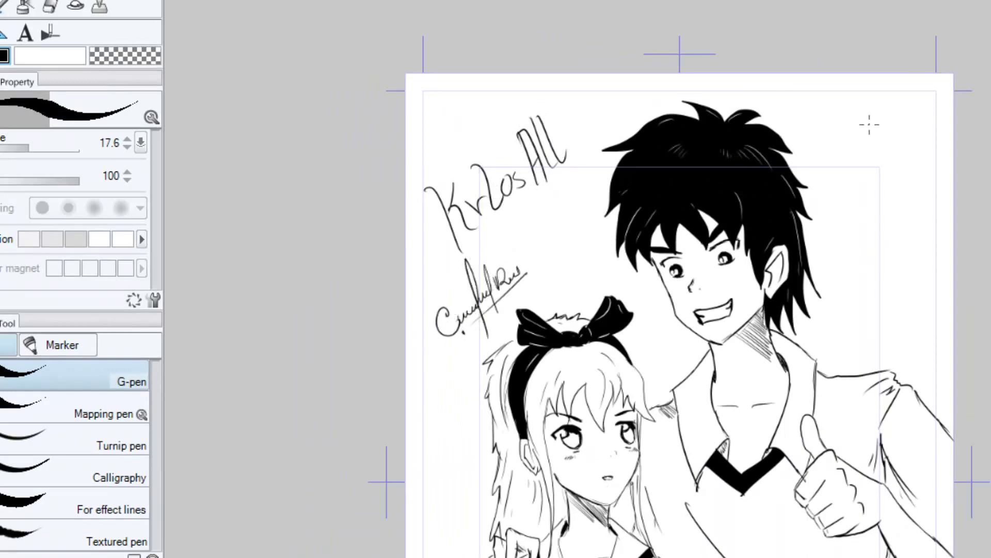
Draw the character 卡 in thick black strokes in the blank space on the other side of the man's head
left_click_drag(872, 118, 881, 248)
left_click_drag(867, 124, 879, 244)
left_click_drag(842, 175, 913, 135)
left_click_drag(858, 164, 889, 143)
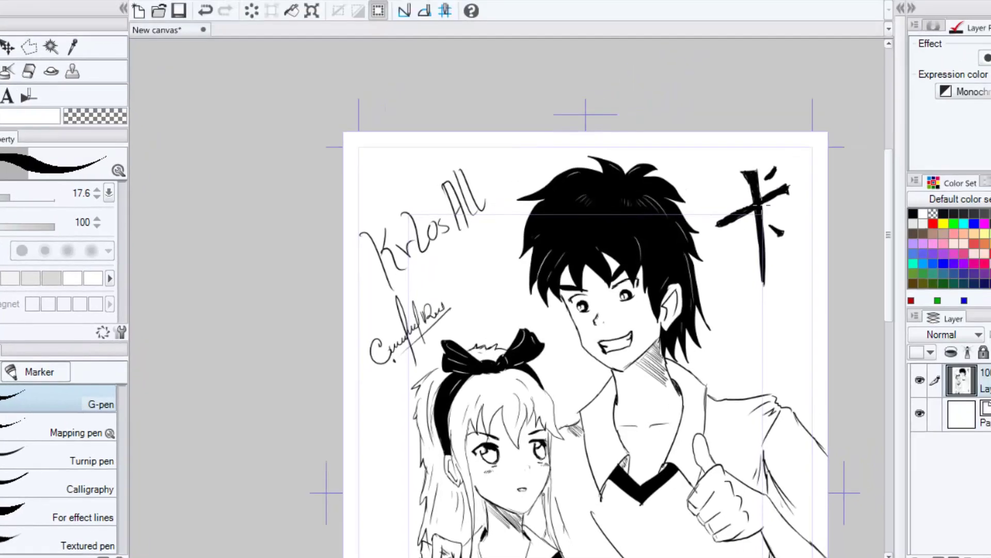
scroll(927, 205, "down", 3)
key("ctrl+0")
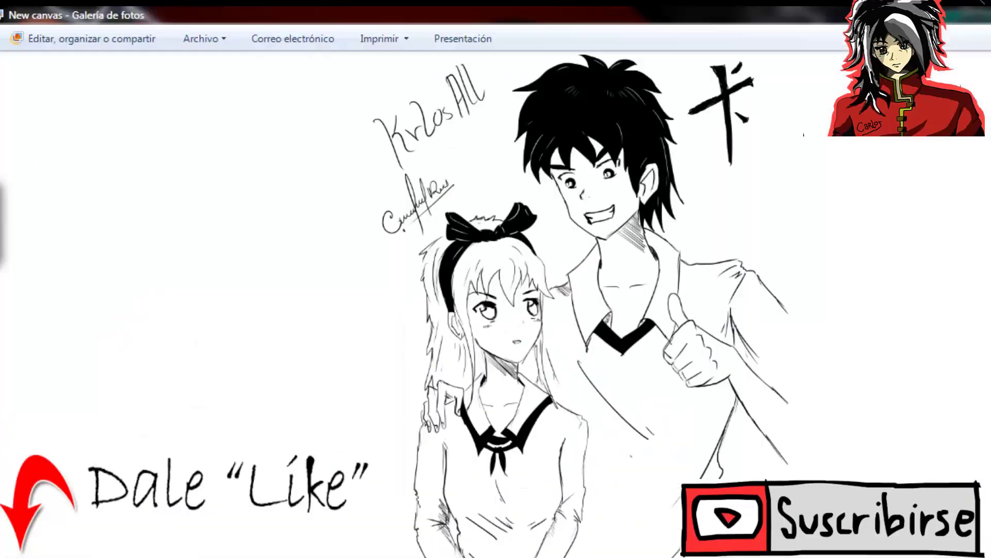
Examine the two figures in the finished illustration up close in the Windows photo gallery
left_click_drag(633, 324, 619, 221)
scroll(608, 292, "down", 2)
scroll(606, 295, "up", 3)
scroll(573, 328, "up", 2)
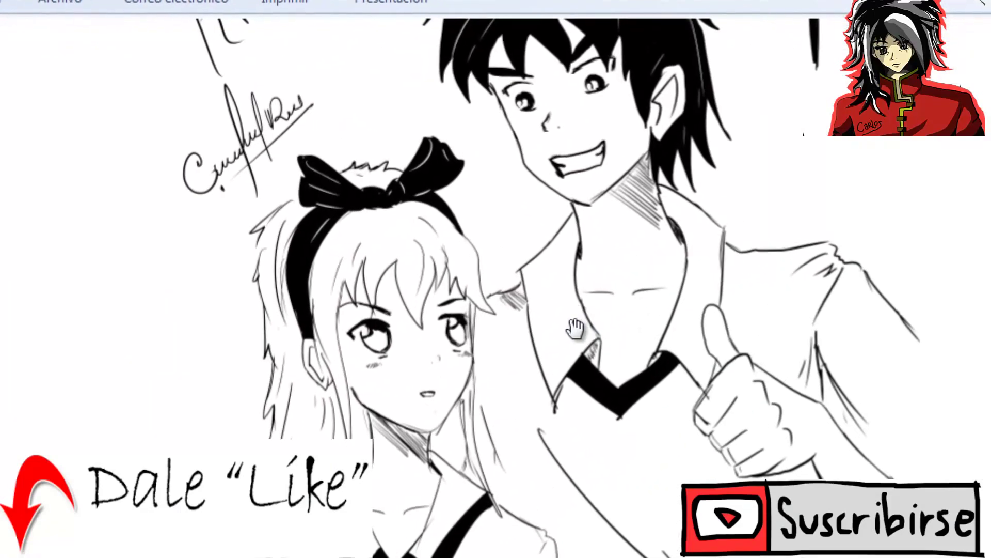